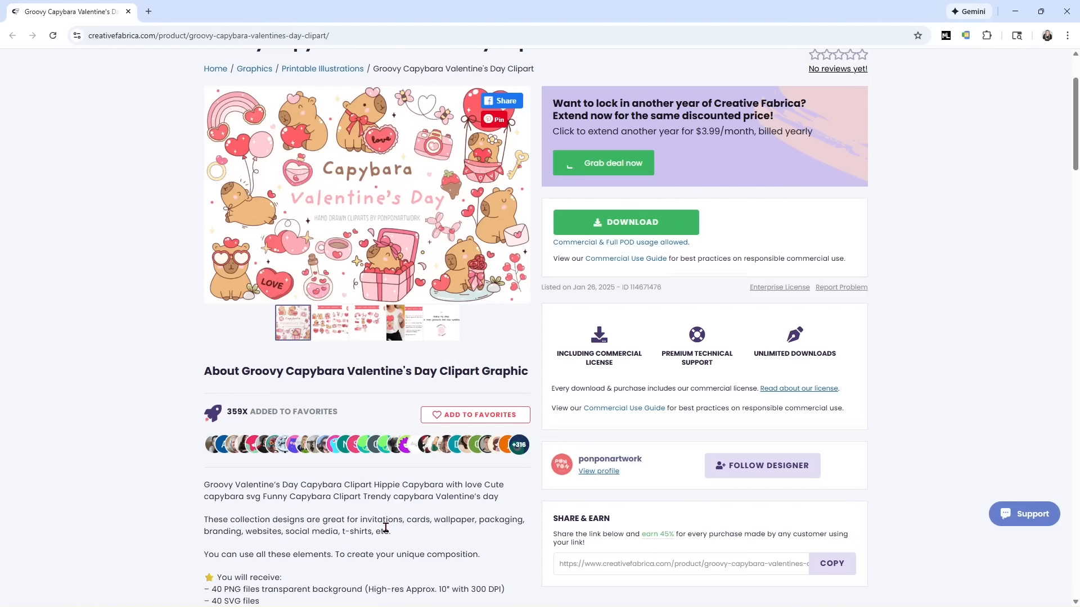
scroll(386, 525, down, 3)
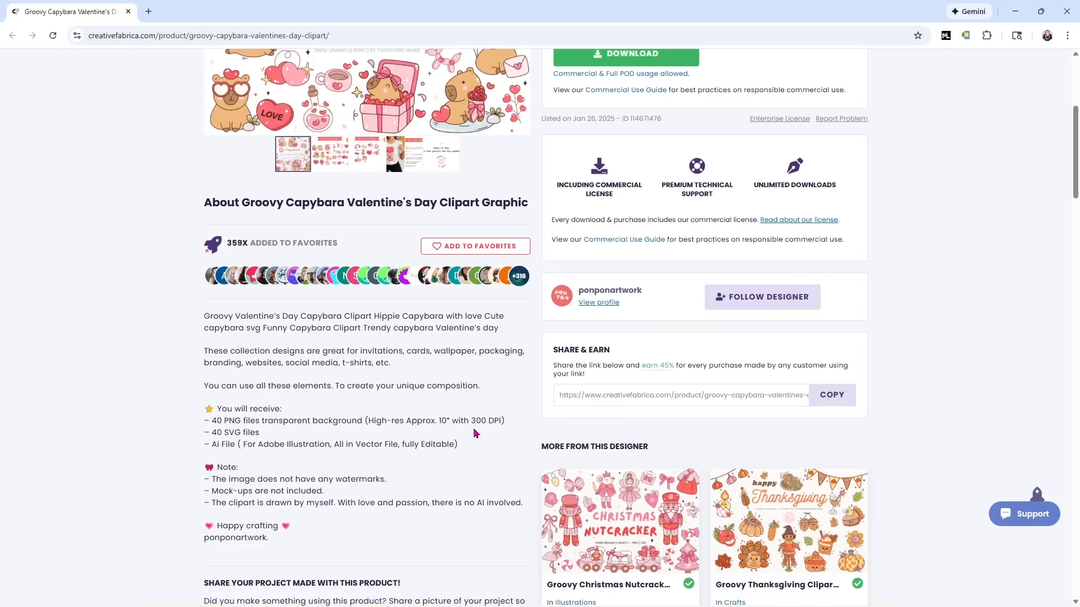
scroll(467, 436, up, 3)
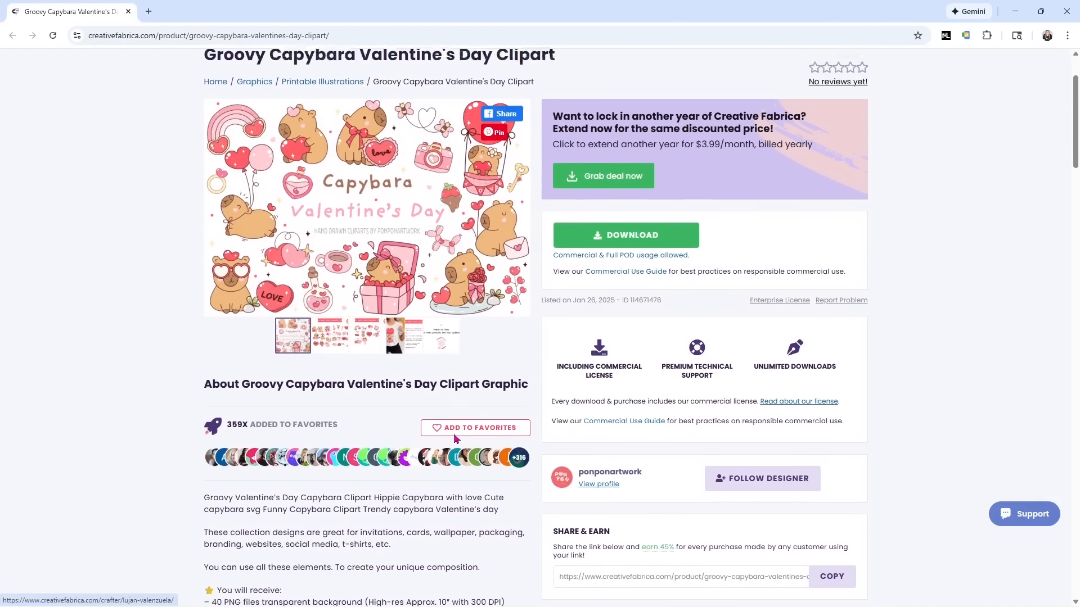
scroll(455, 438, up, 1)
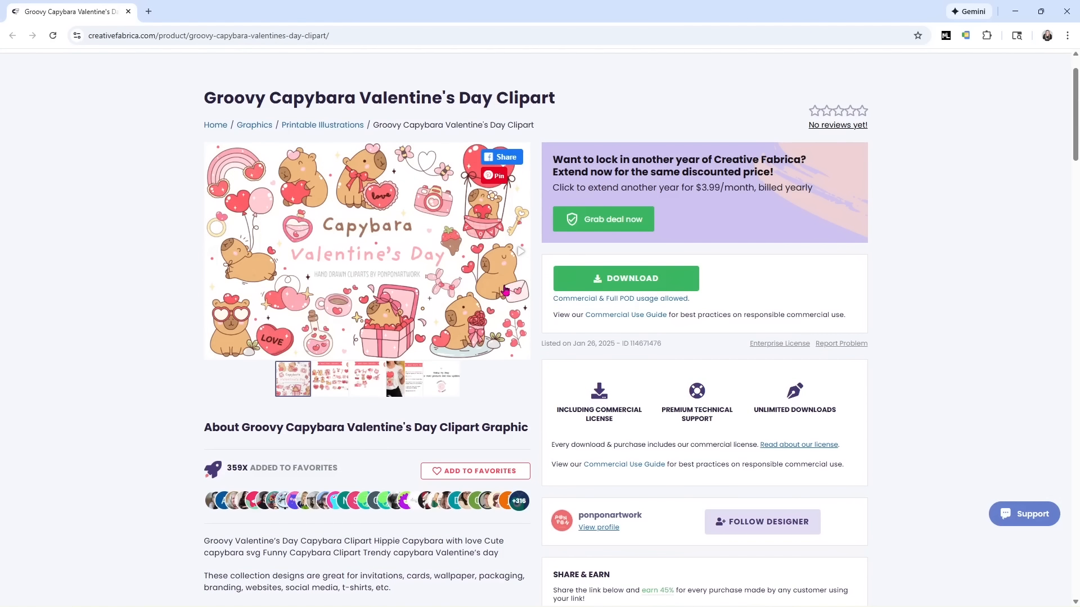
Download the capybara clipart and create a new Valentines folder inside cricut files.
click(575, 278)
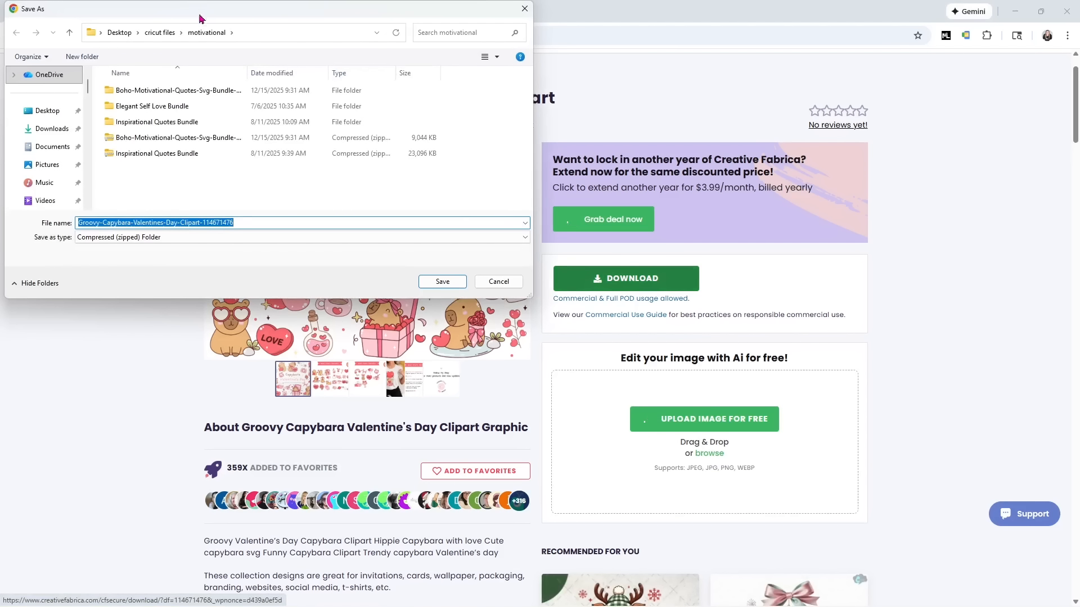
click(151, 33)
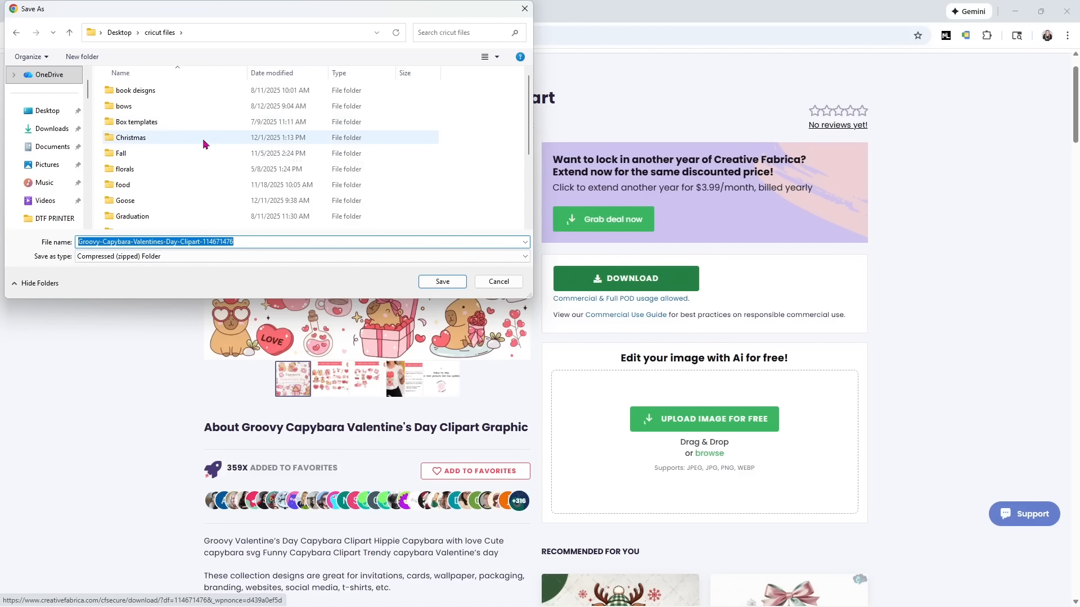
scroll(209, 160, down, 3)
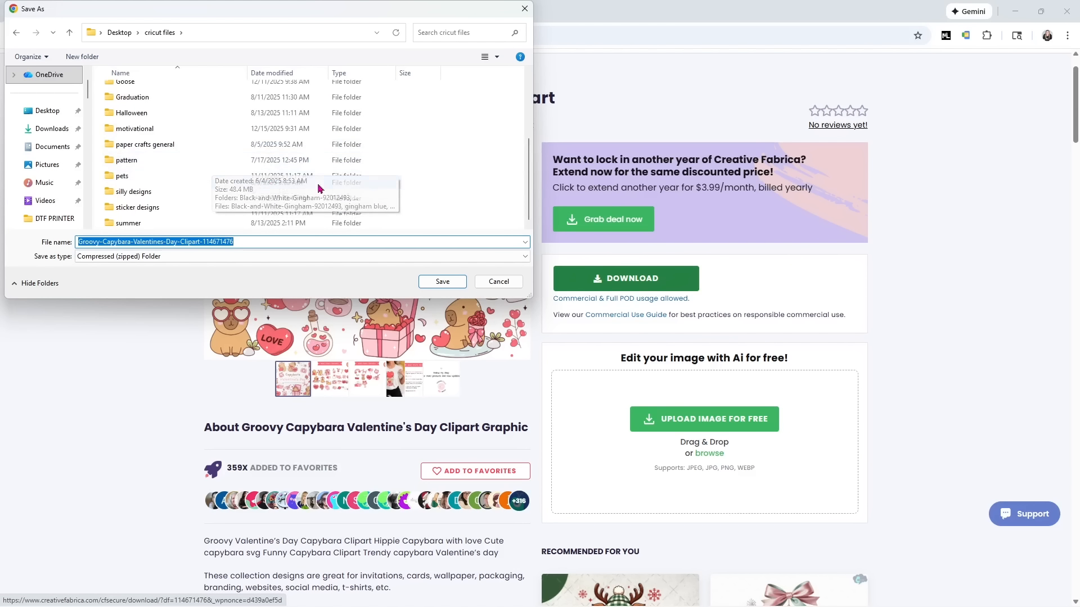
scroll(319, 188, up, 3)
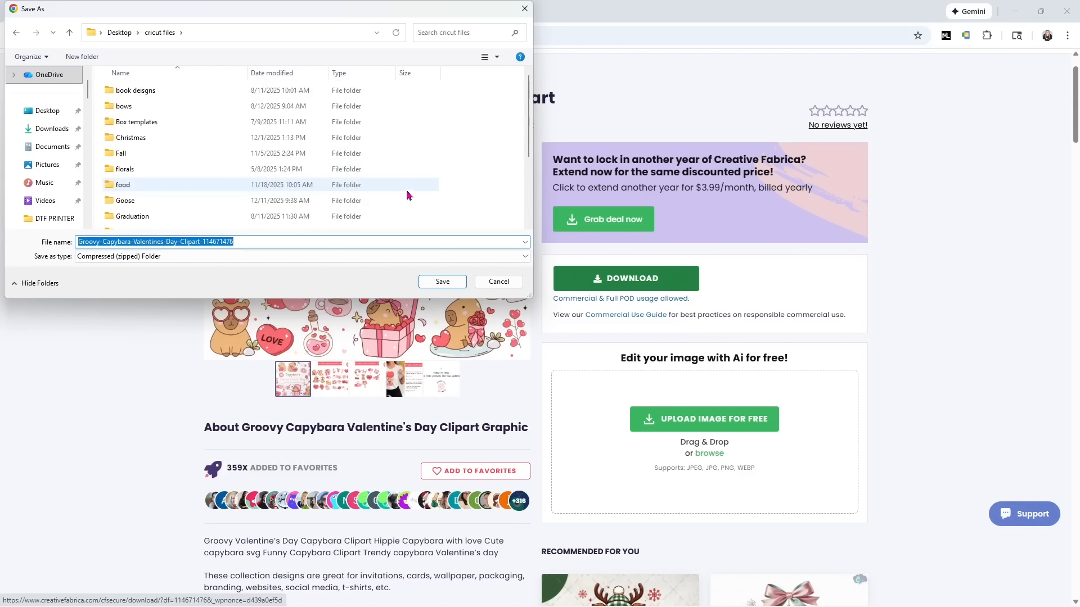
right_click(475, 173)
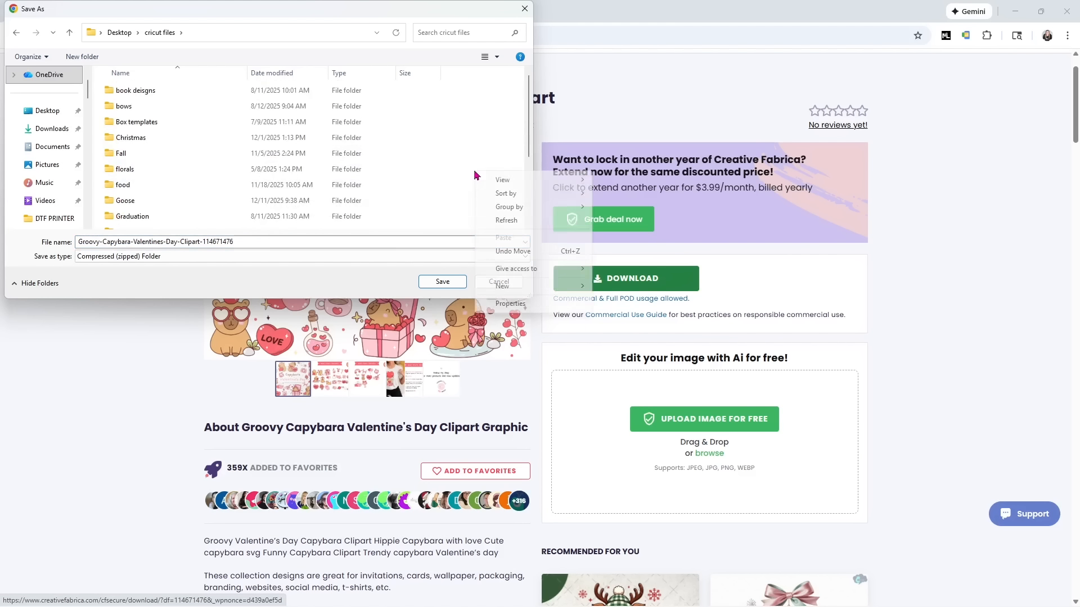
right_click(444, 167)
mouse_move(494, 293)
click(579, 298)
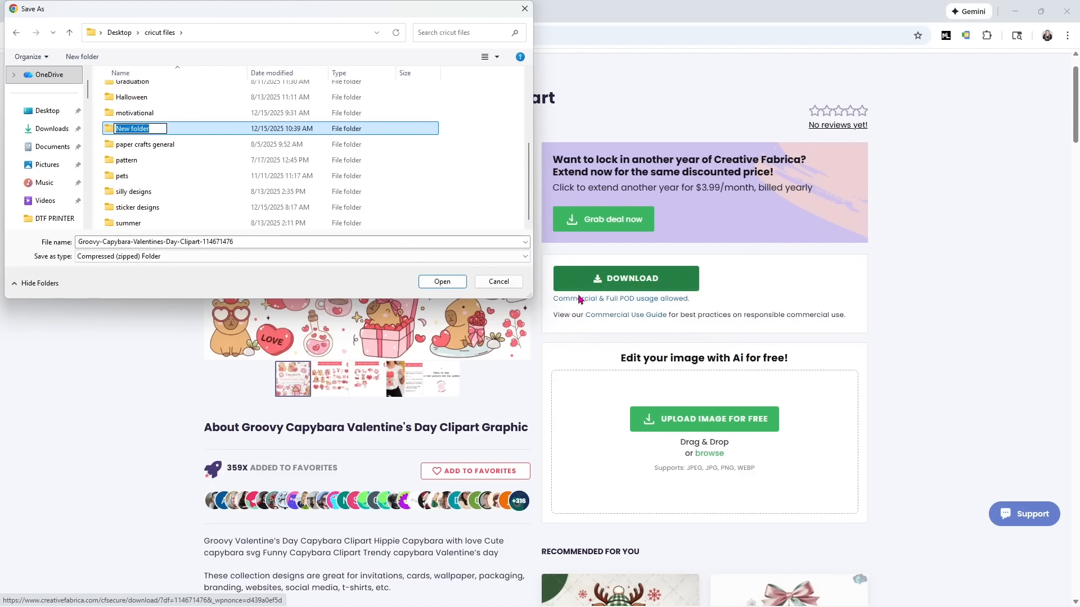
text(Valentin)
key(BackSpace)
key(BackSpace)
key(BackSpace)
key(BackSpace)
key(BackSpace)
key(BackSpace)
key(BackSpace)
key(BackSpace)
text(Valentines)
click(515, 185)
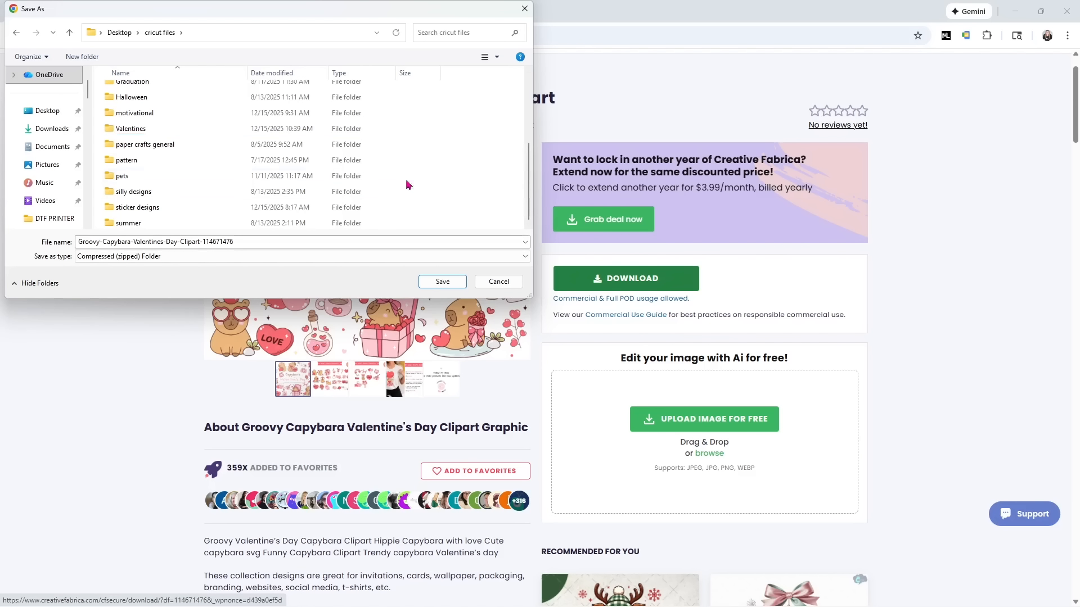
Save the download as 'Capyabara valentine stickers' in the Valentines folder.
double_click(159, 129)
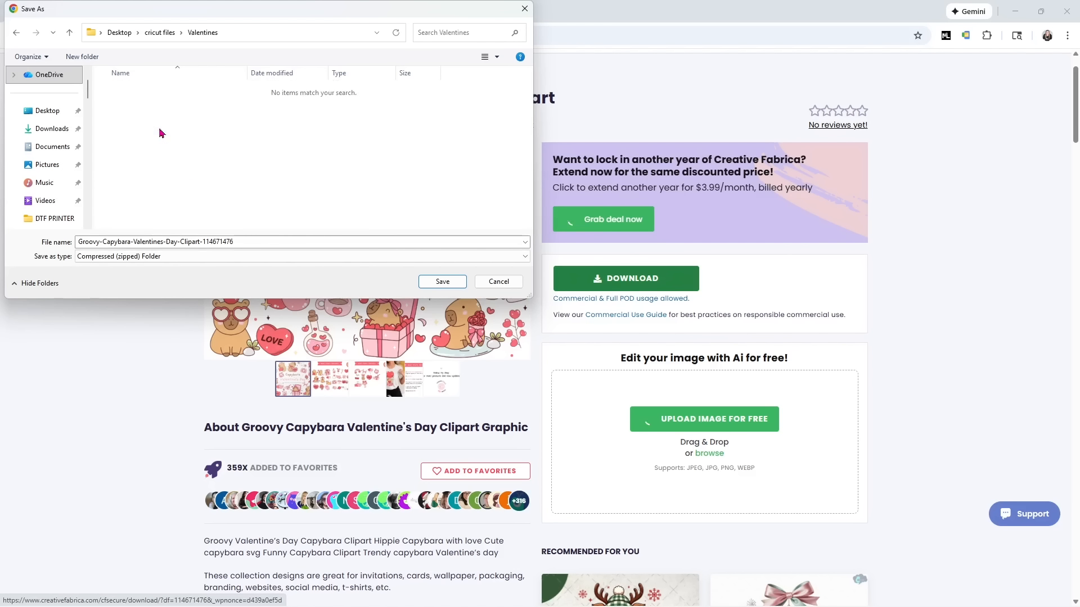
click(251, 243)
text(C)
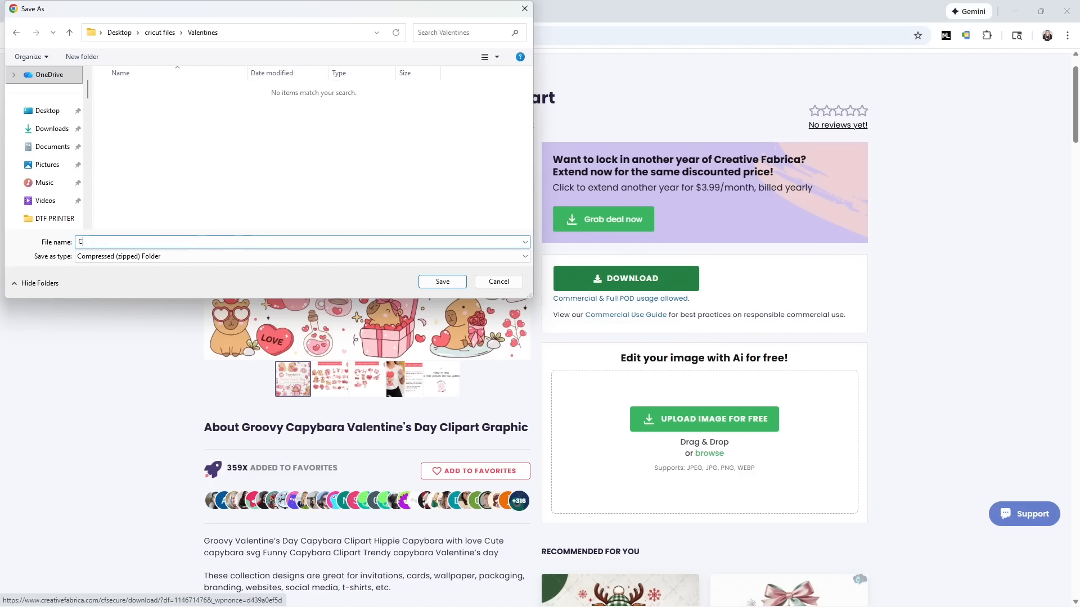
text(apyabara valentine stickers)
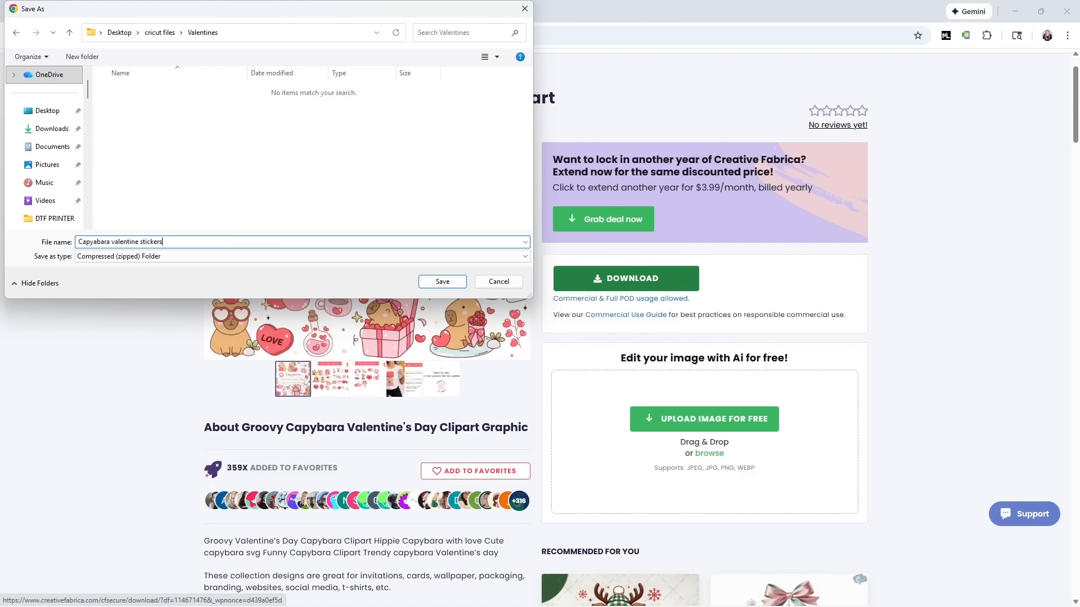
click(442, 281)
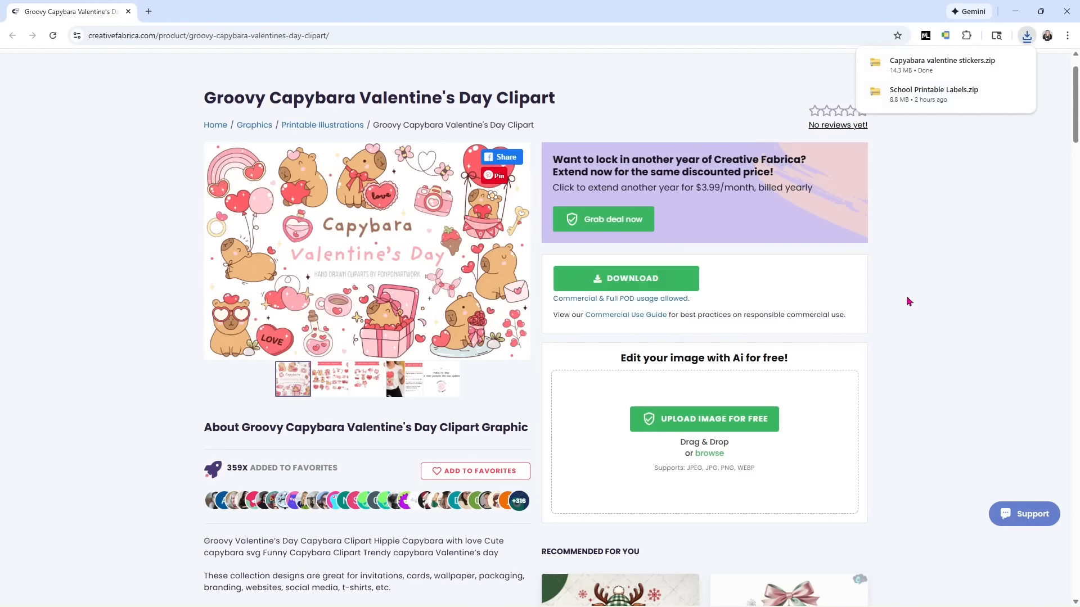
Extract the downloaded stickers zip into its own folder.
click(928, 66)
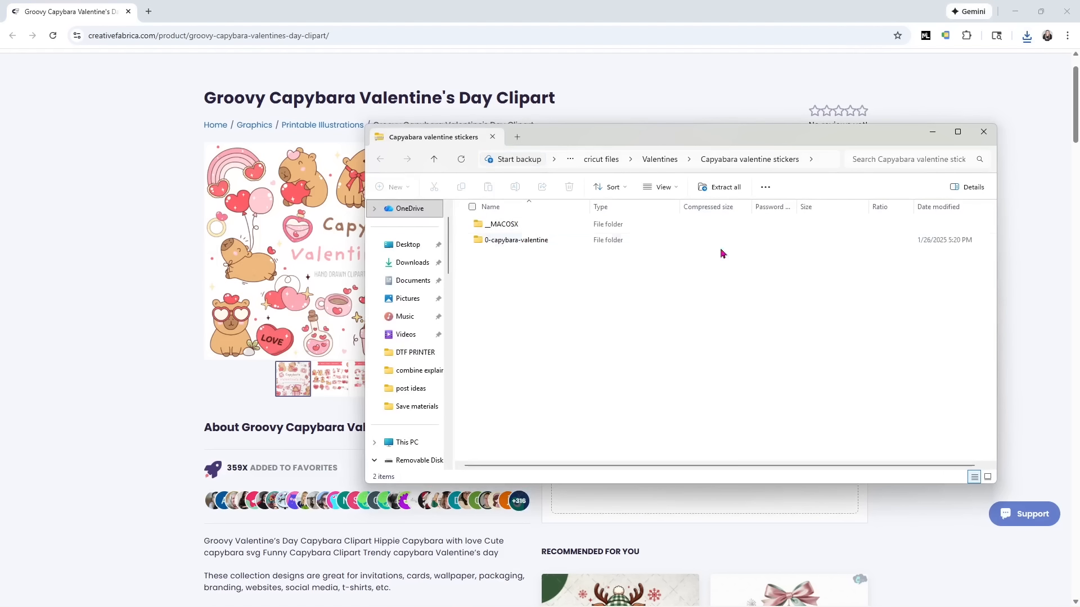
click(726, 187)
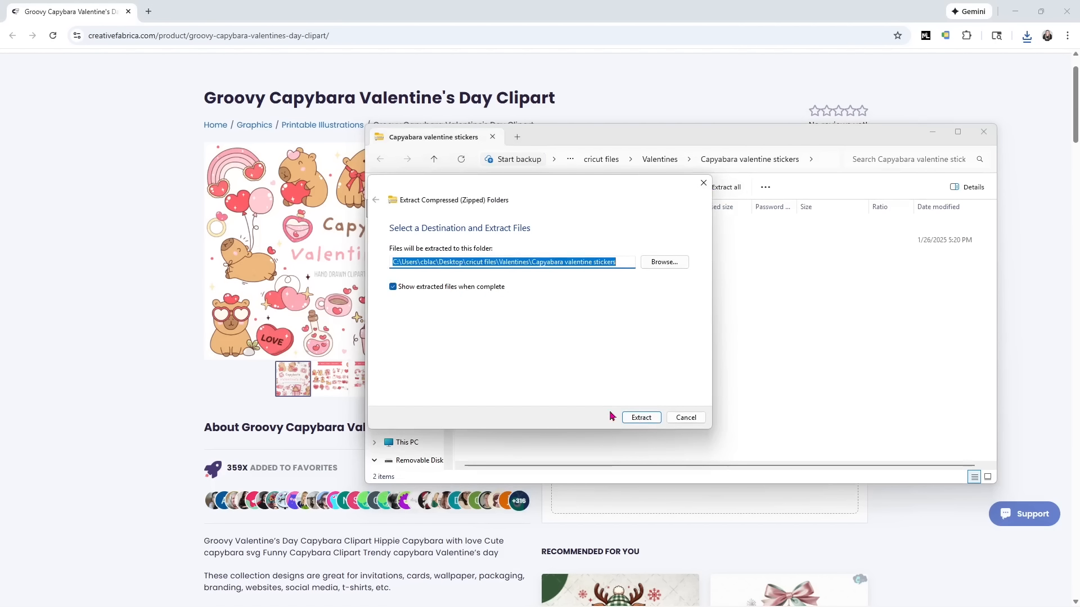
click(636, 421)
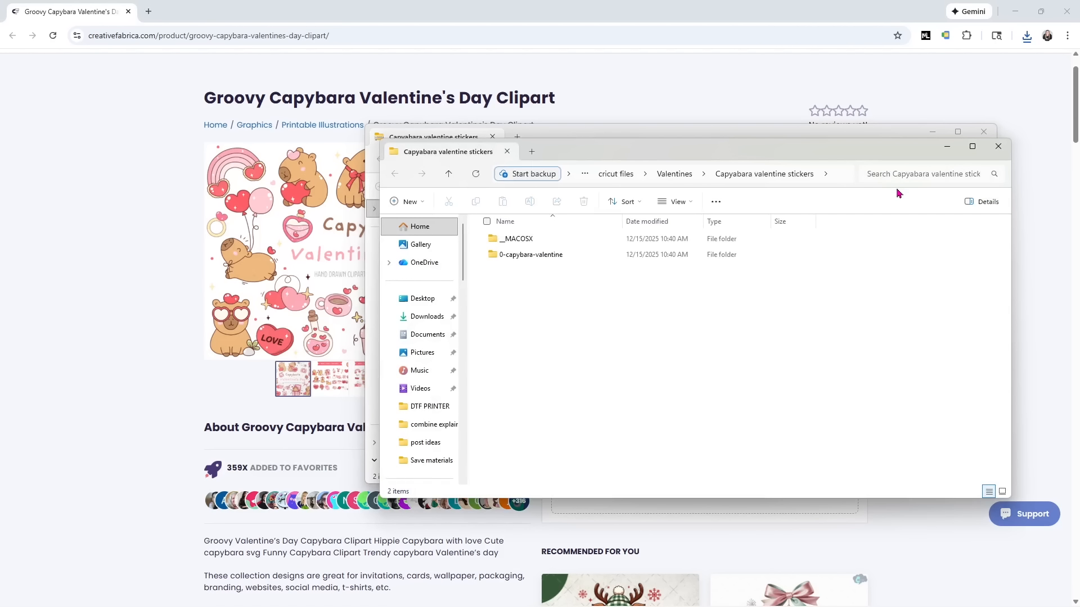
Delete the leftover zip from the Valentines folder and close that window.
click(809, 134)
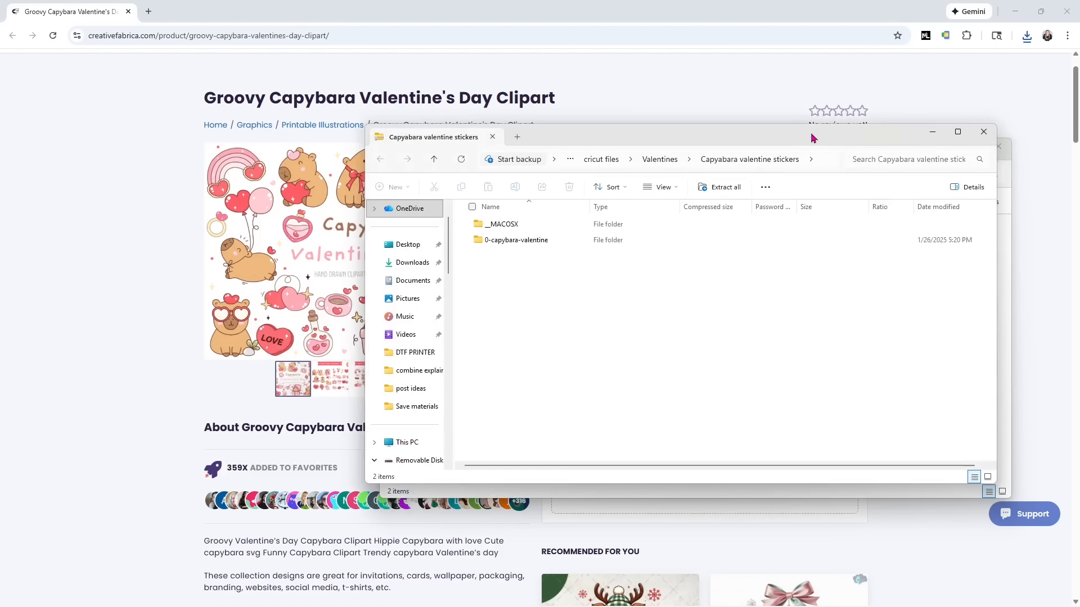
click(667, 159)
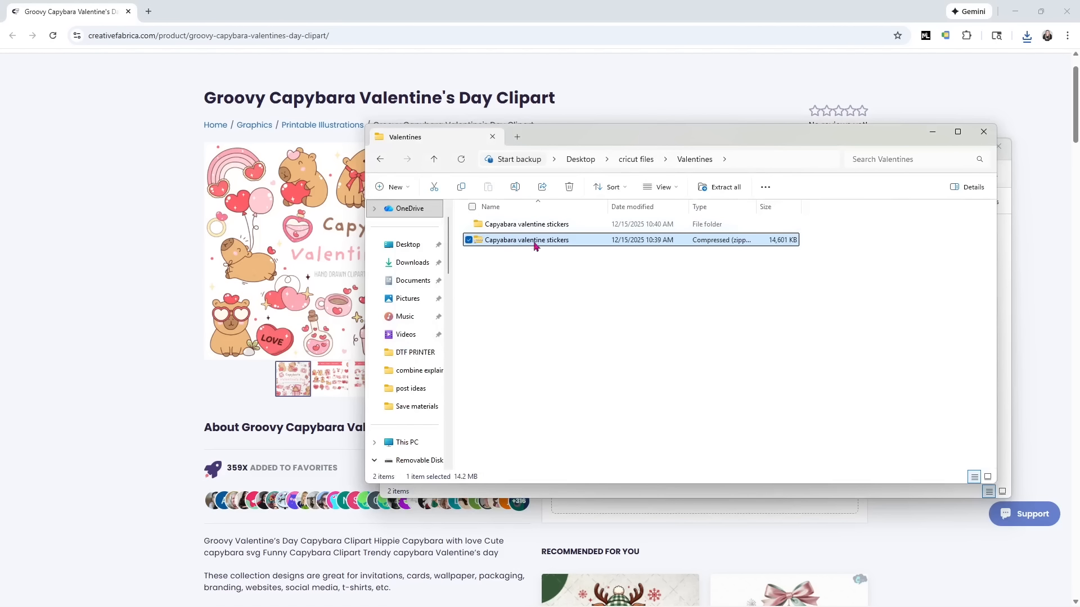
key(Delete)
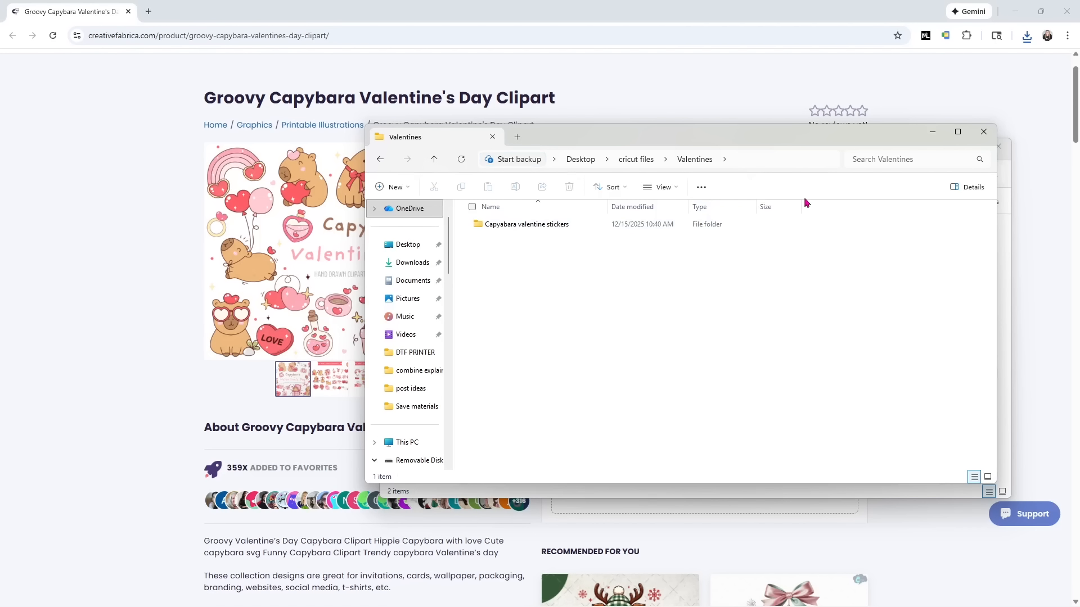
click(982, 137)
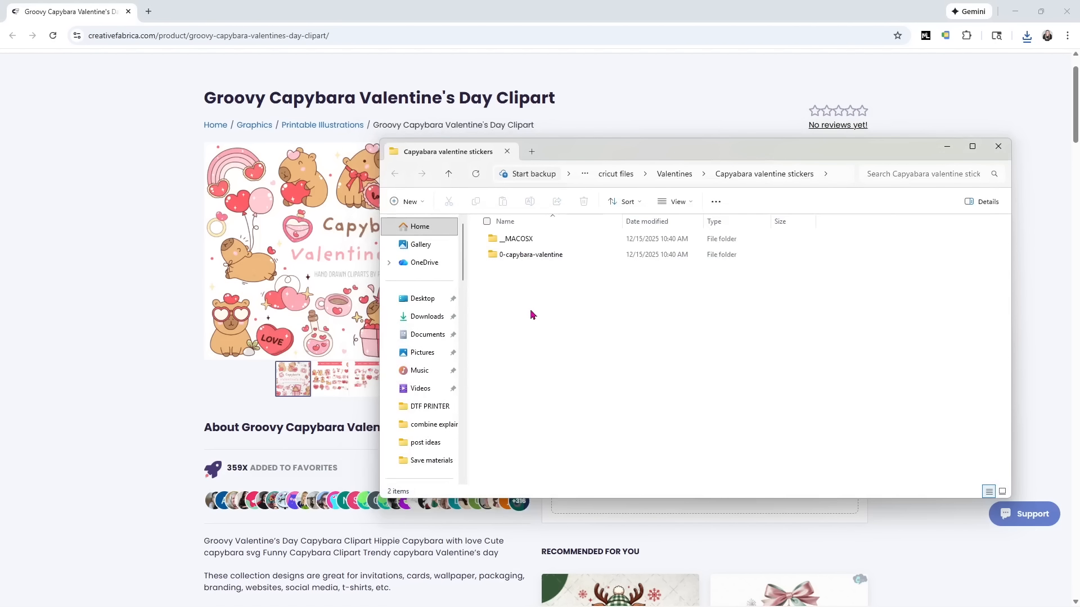
Open 0-capybara-valentine, then its PNG files folder, to view the 40 capybara images.
double_click(534, 259)
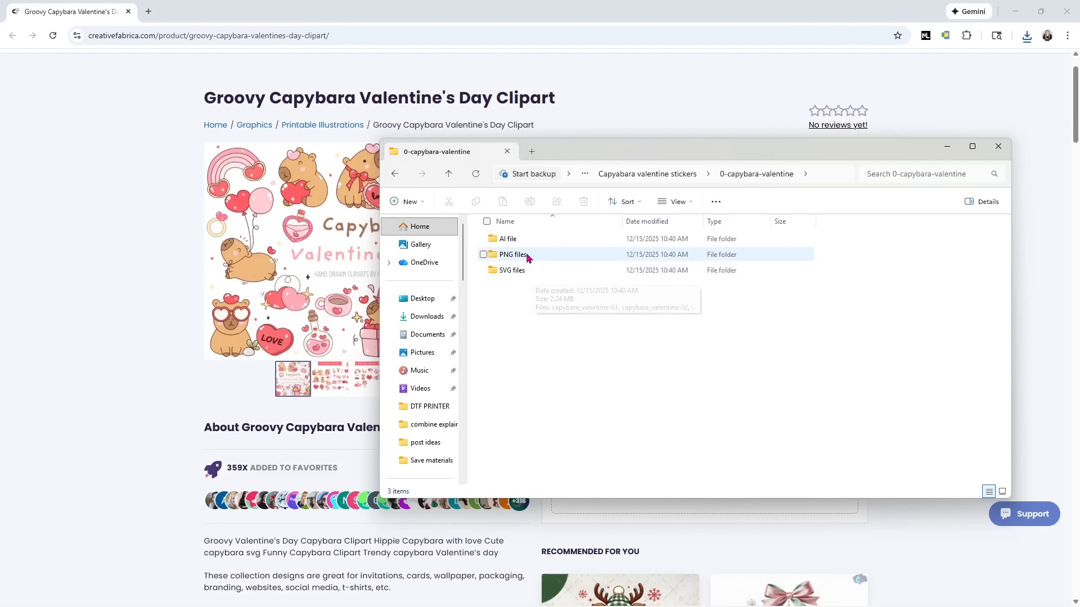
double_click(526, 255)
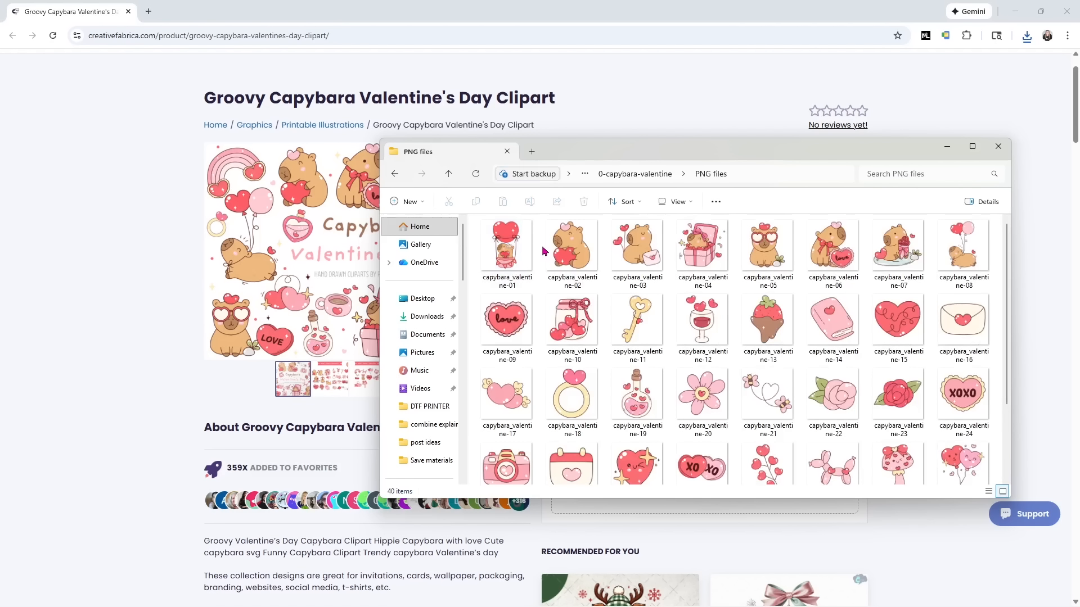
scroll(748, 323, down, 2)
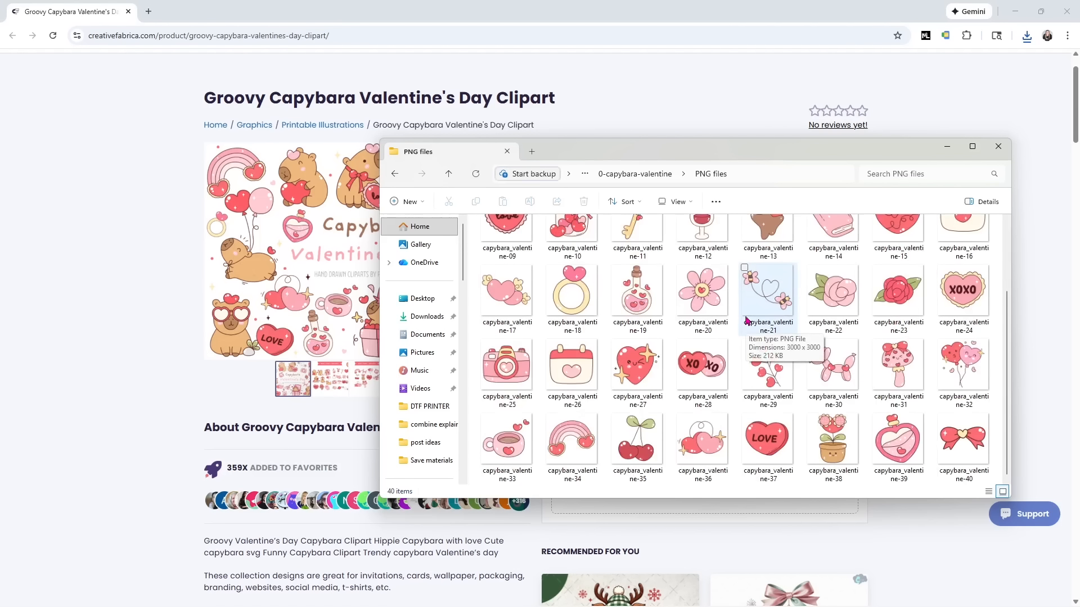
scroll(746, 321, up, 2)
mouse_move(745, 321)
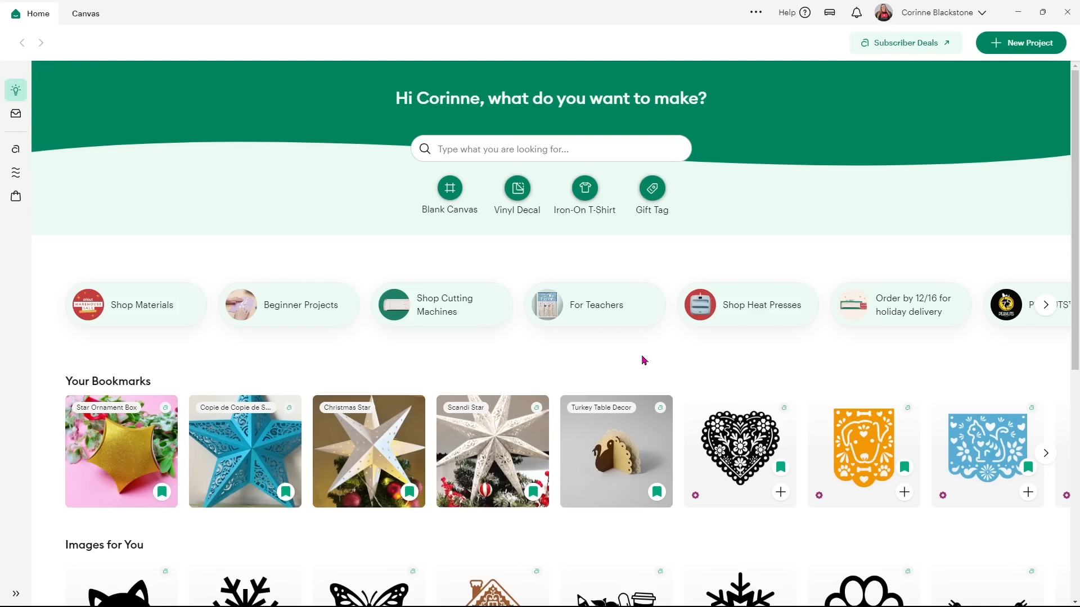
Start a Blank Canvas project and collapse the Images panel for more room.
click(991, 50)
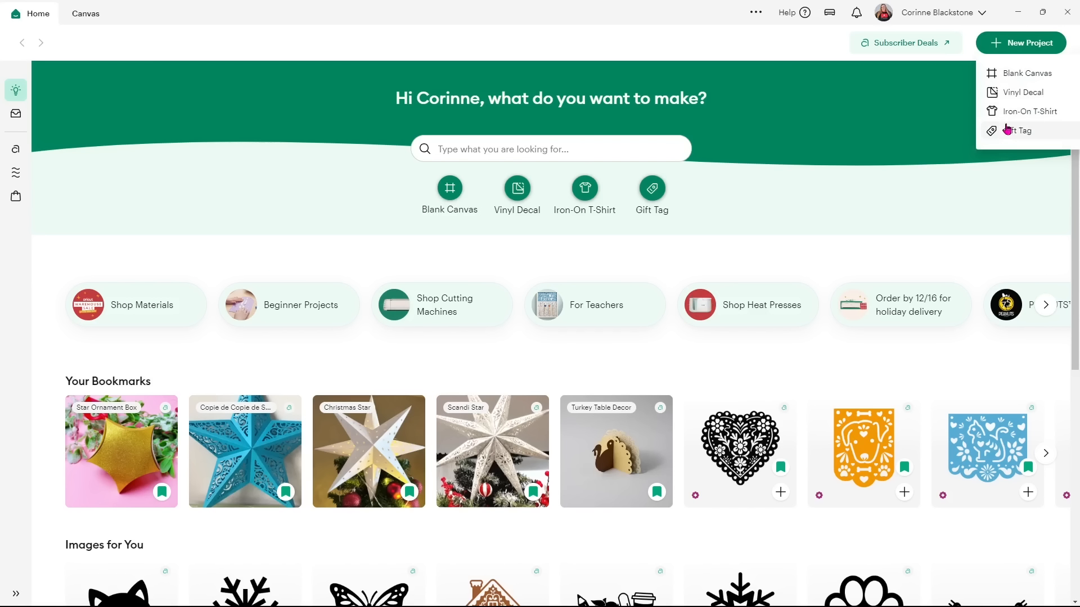
click(1016, 77)
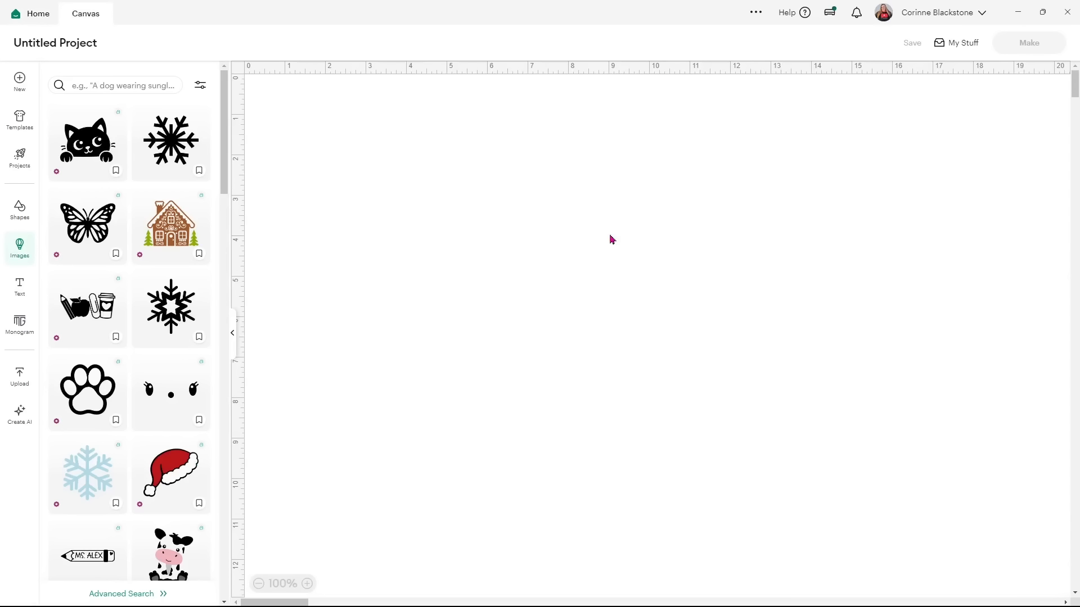
click(235, 333)
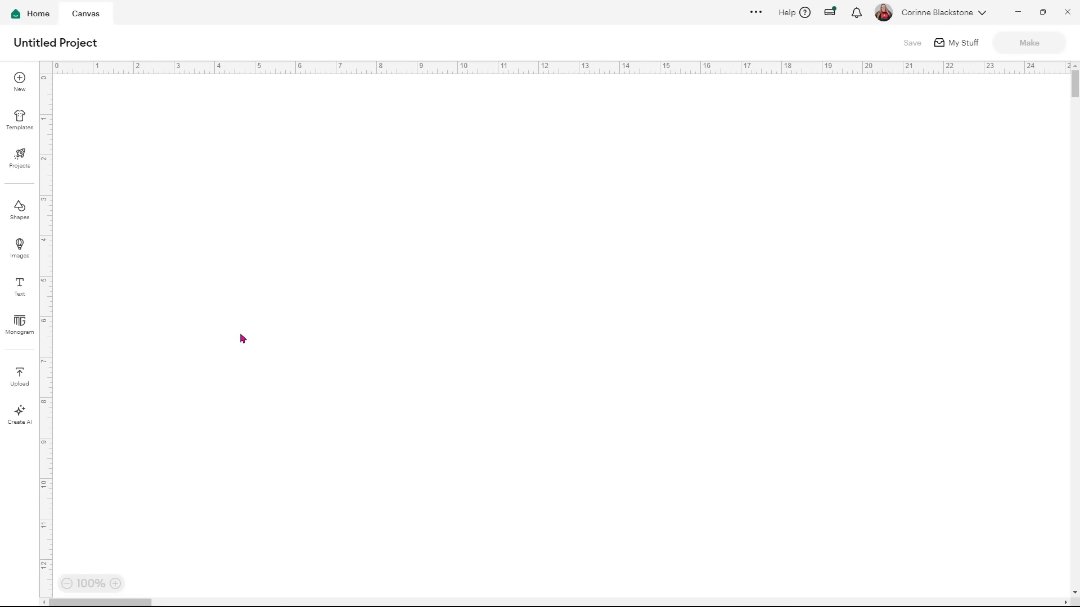
Upload capybara_valentine-06.png, the love-heart capybara, and continue to background removal.
click(27, 375)
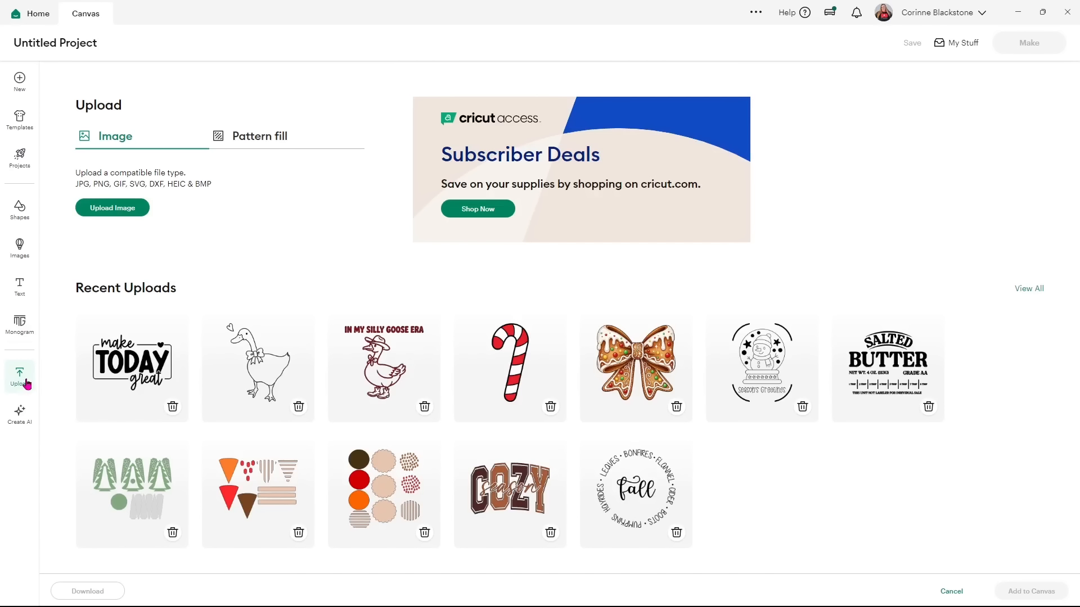
click(105, 213)
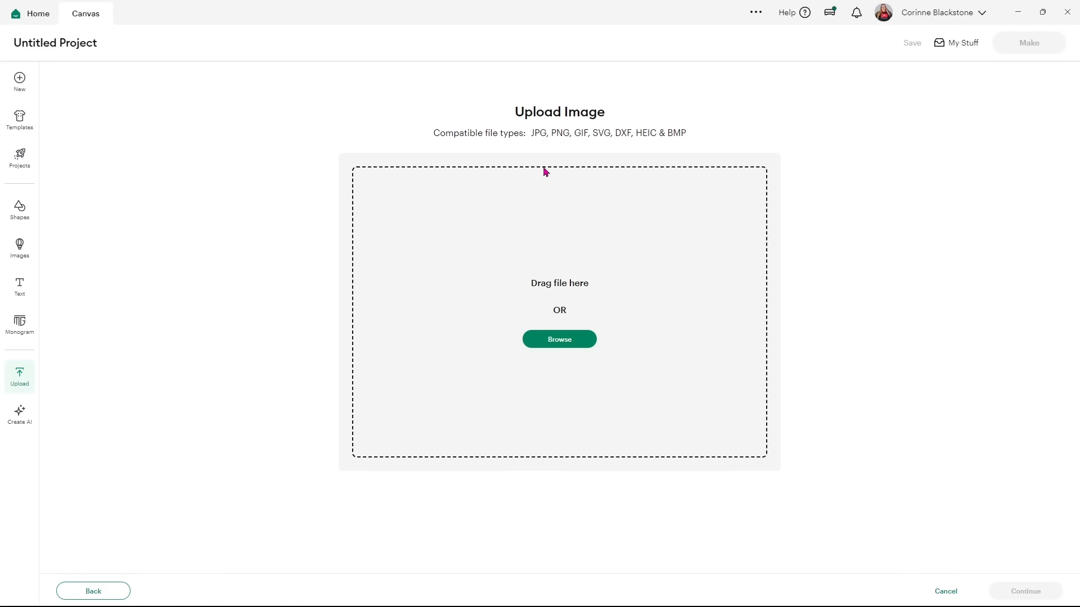
click(524, 217)
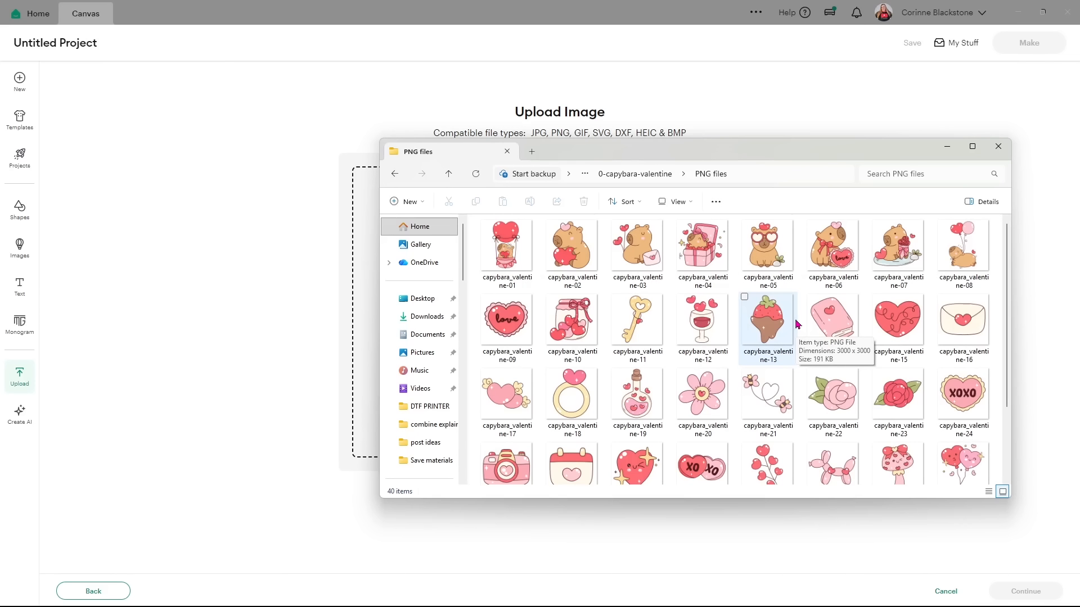
drag(833, 253, 369, 297)
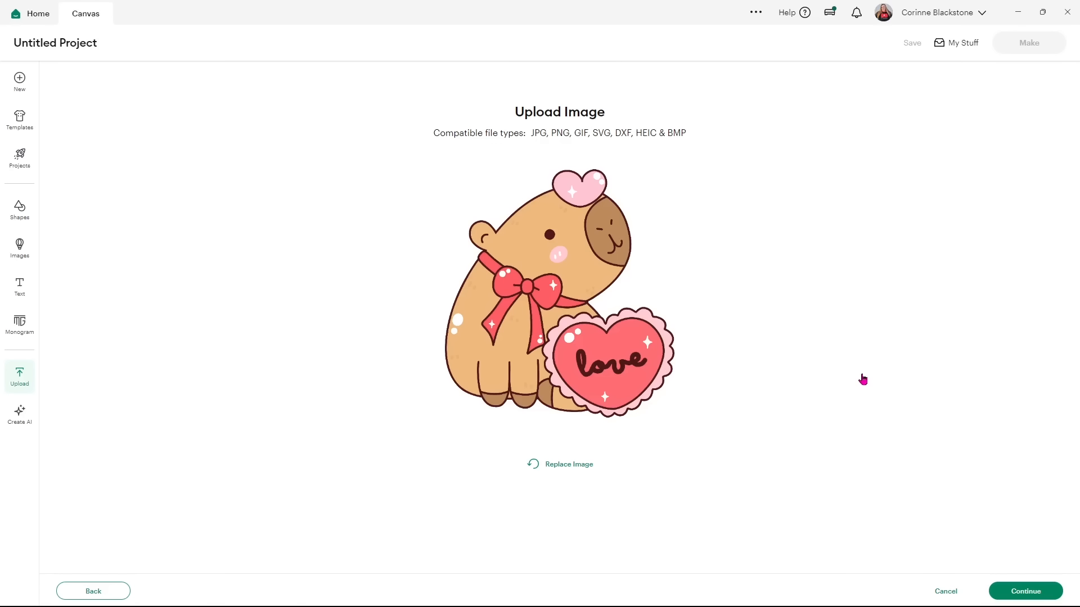
click(1026, 587)
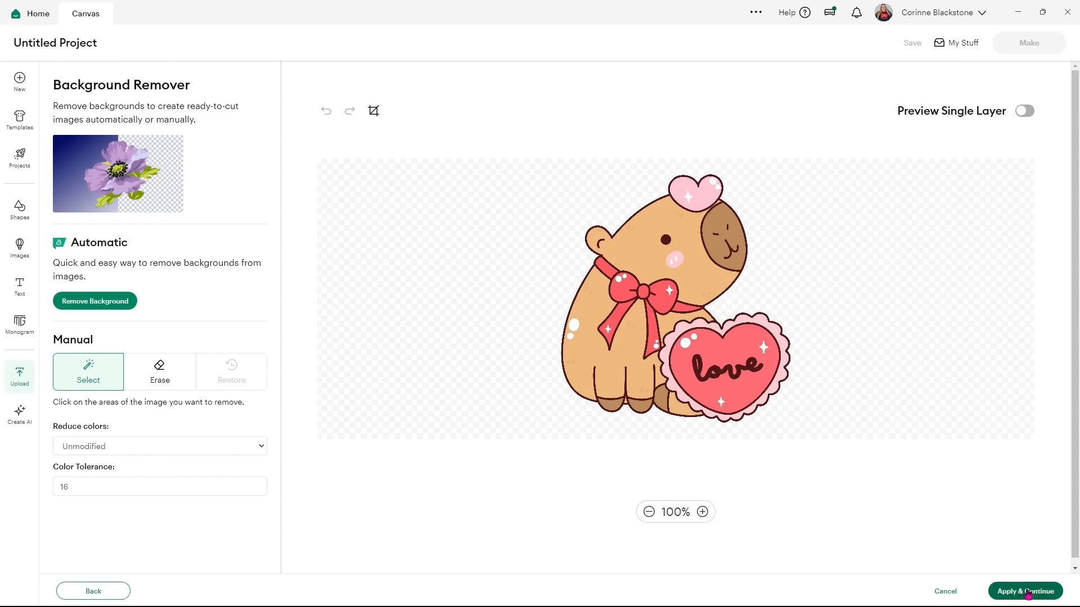
Keep the existing background and convert capybara_valentine-06 to a Flat Graphic.
click(1027, 593)
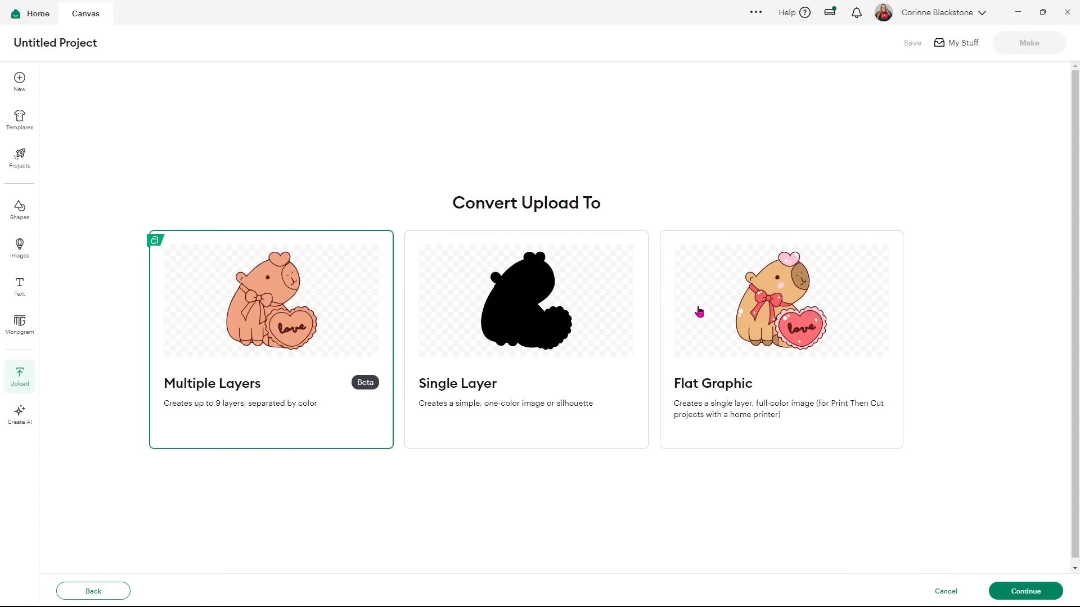
click(744, 302)
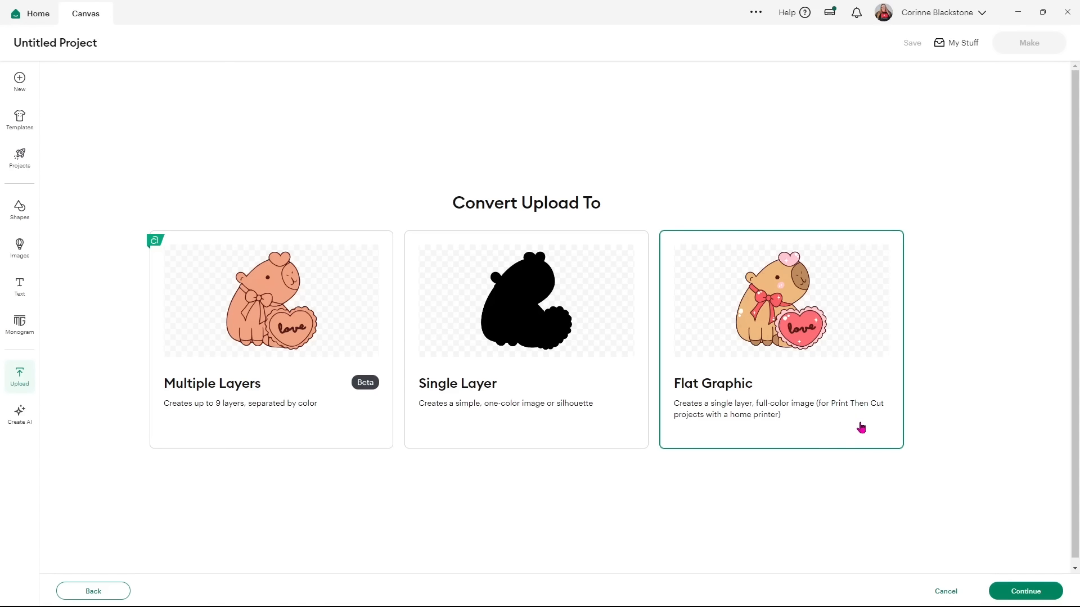
click(1015, 588)
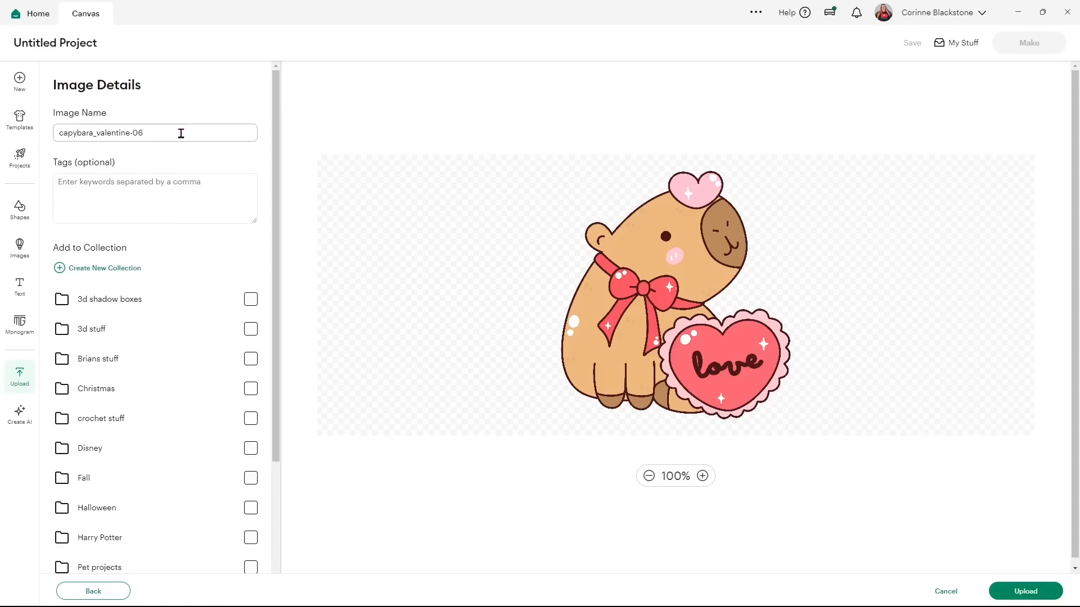
Rename the image 'capy with love heart' and tag it capybara, valentine, sticker, capy.
click(162, 132)
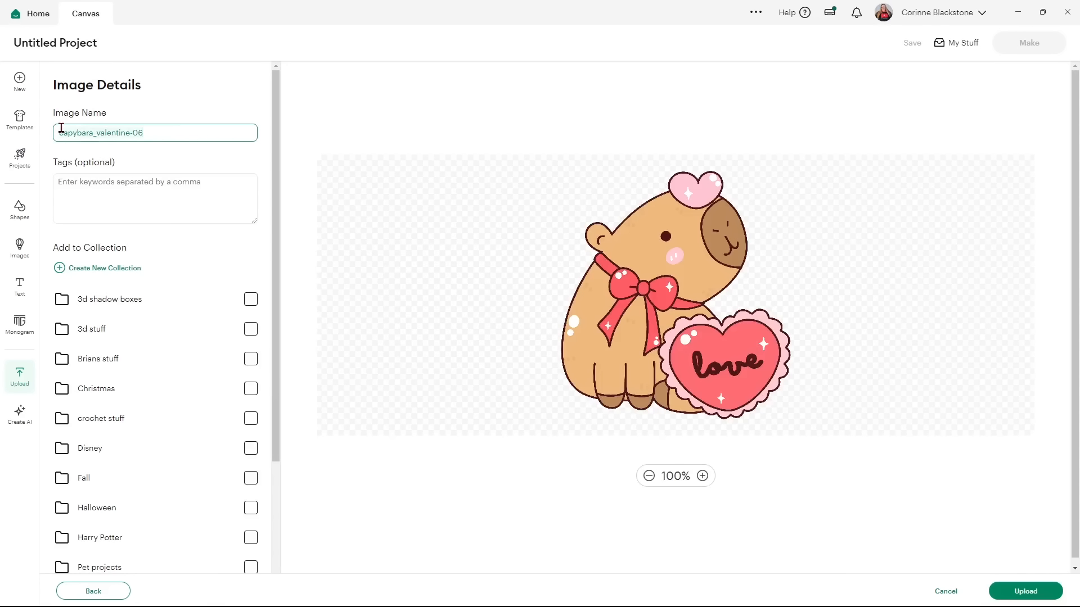
text(capy with love heart)
click(130, 196)
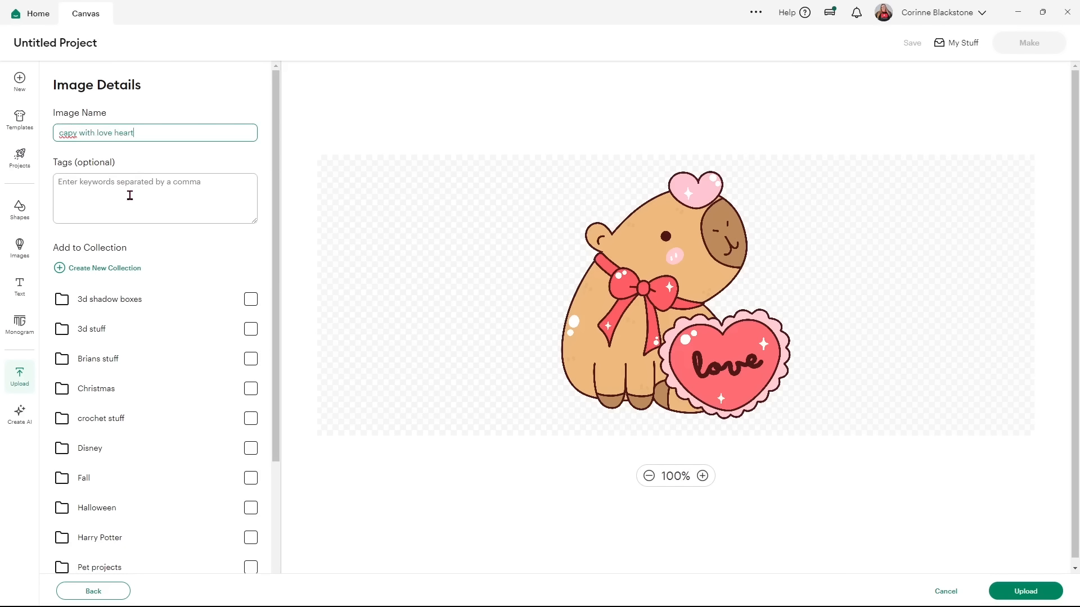
text(capy)
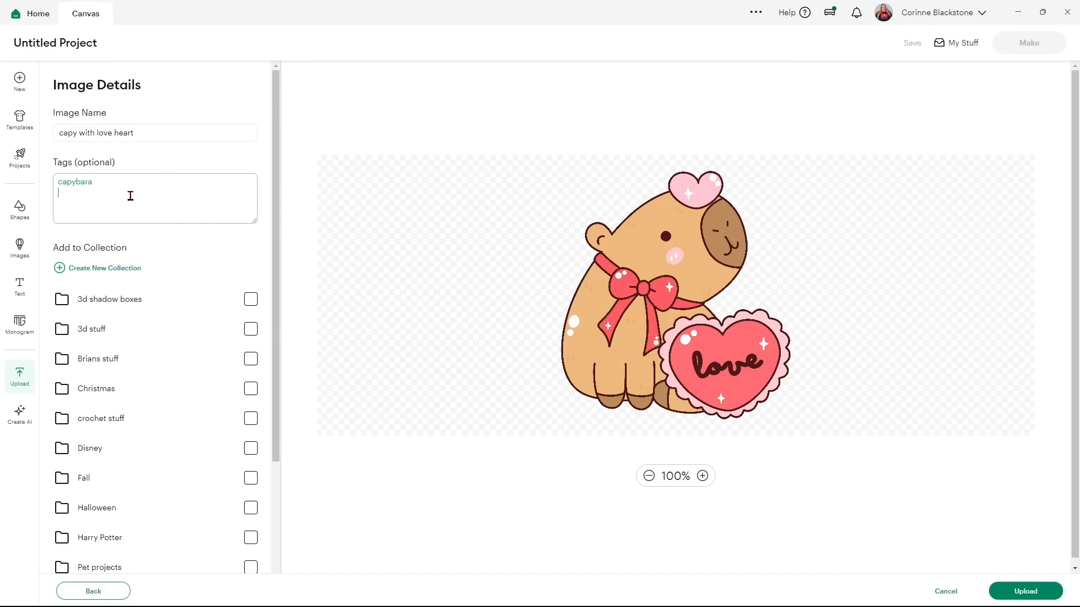
text(bara)
key(Return)
text(valentine)
key(Return)
text(sticker )
text(capy)
key(Return)
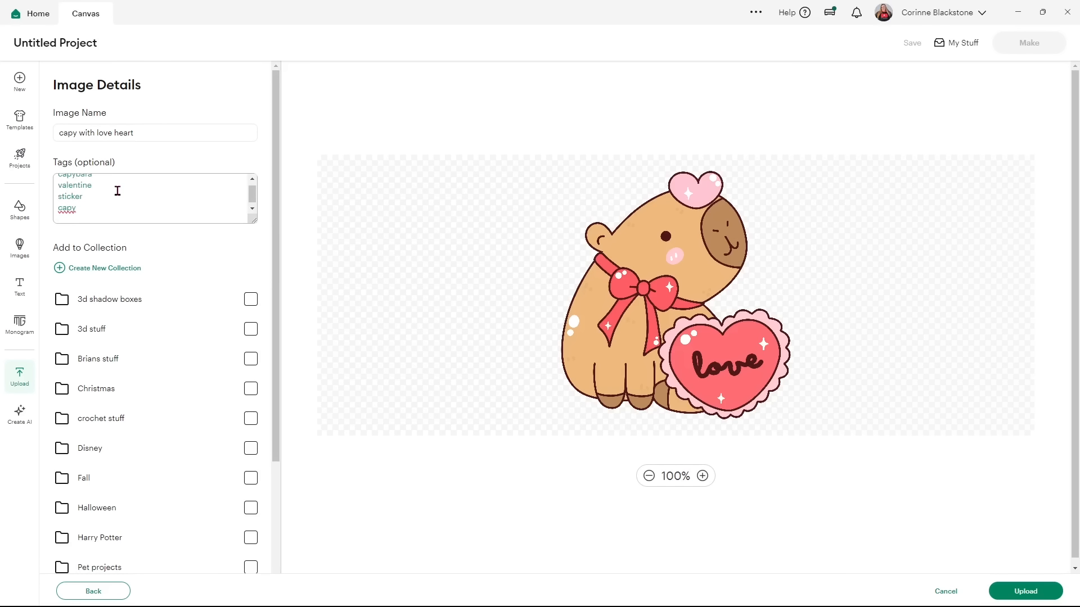
File it in Stickers, upload it to the canvas, and return to the Upload page.
scroll(181, 494, down, 2)
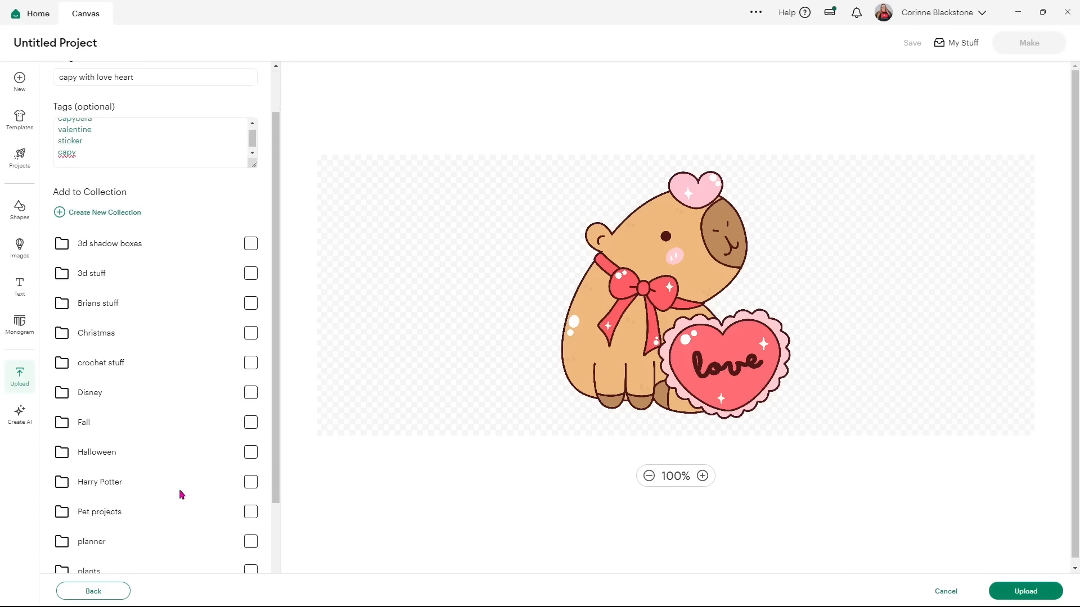
scroll(181, 494, down, 1)
click(254, 543)
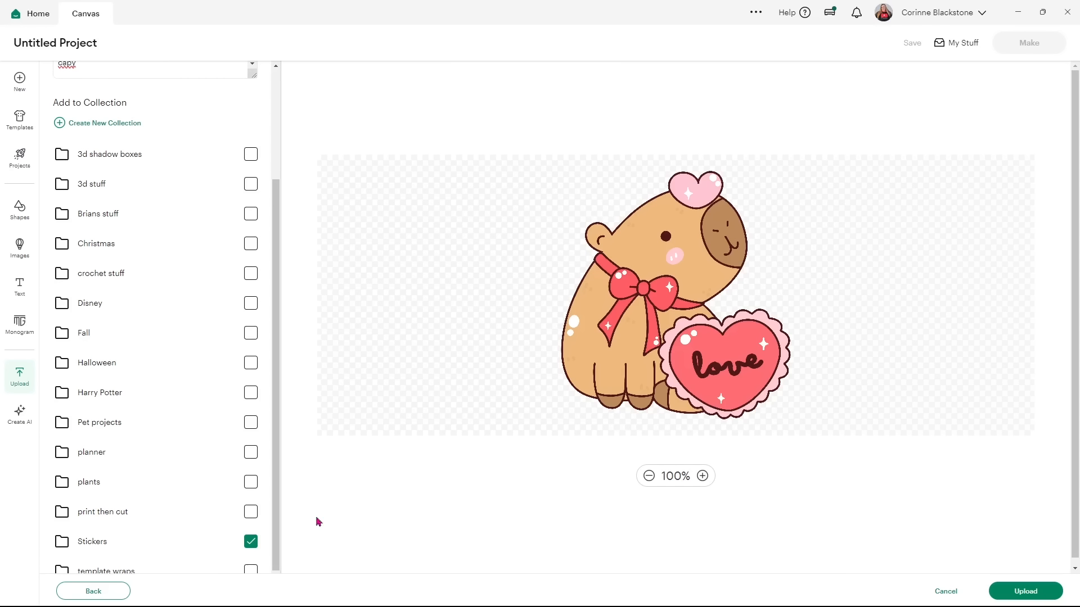
click(1012, 593)
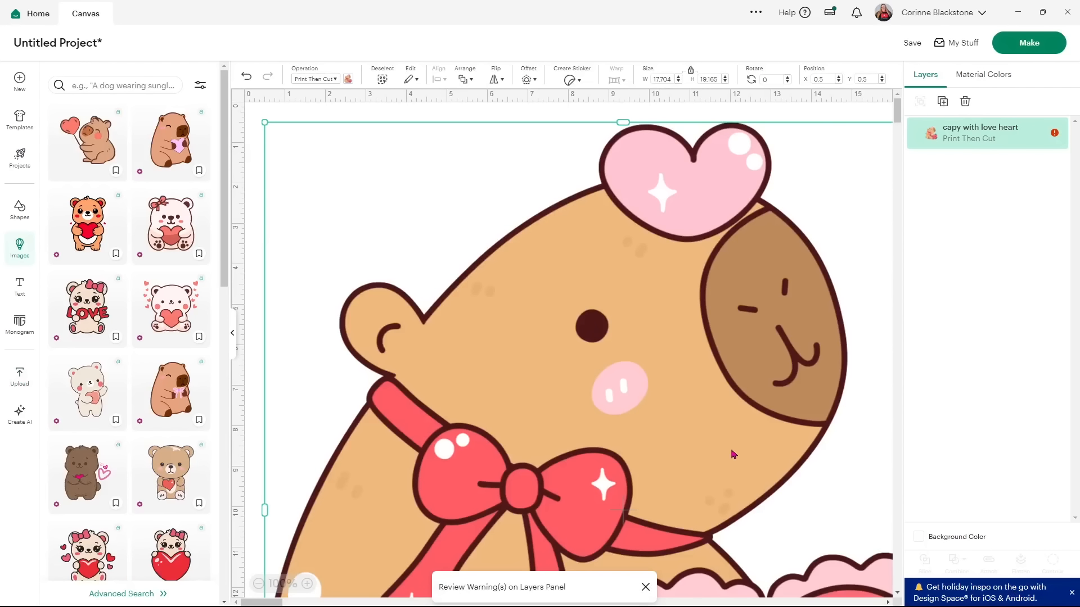
click(232, 333)
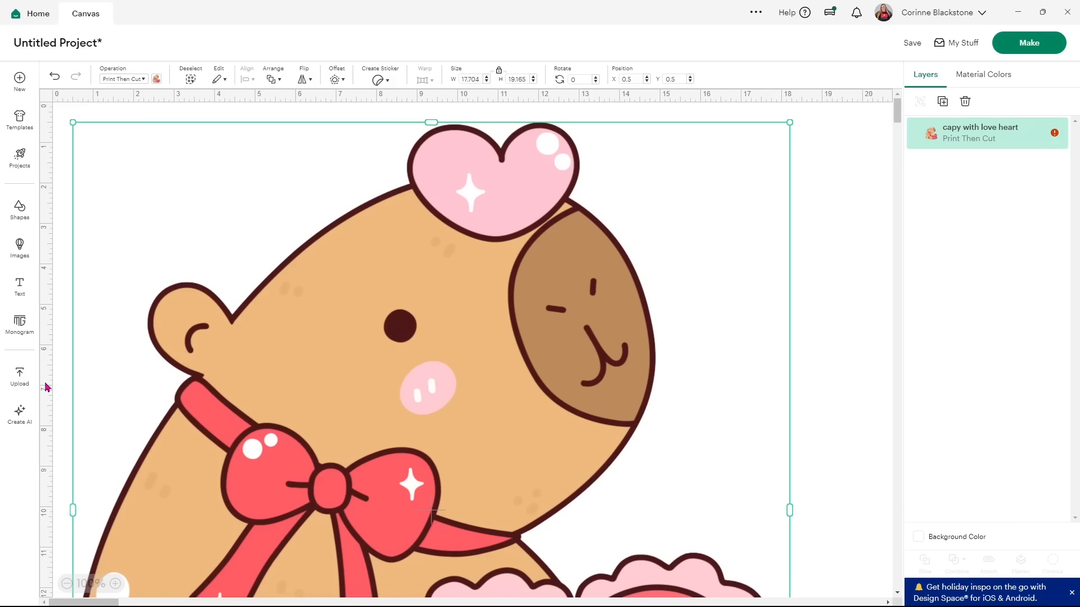
click(14, 380)
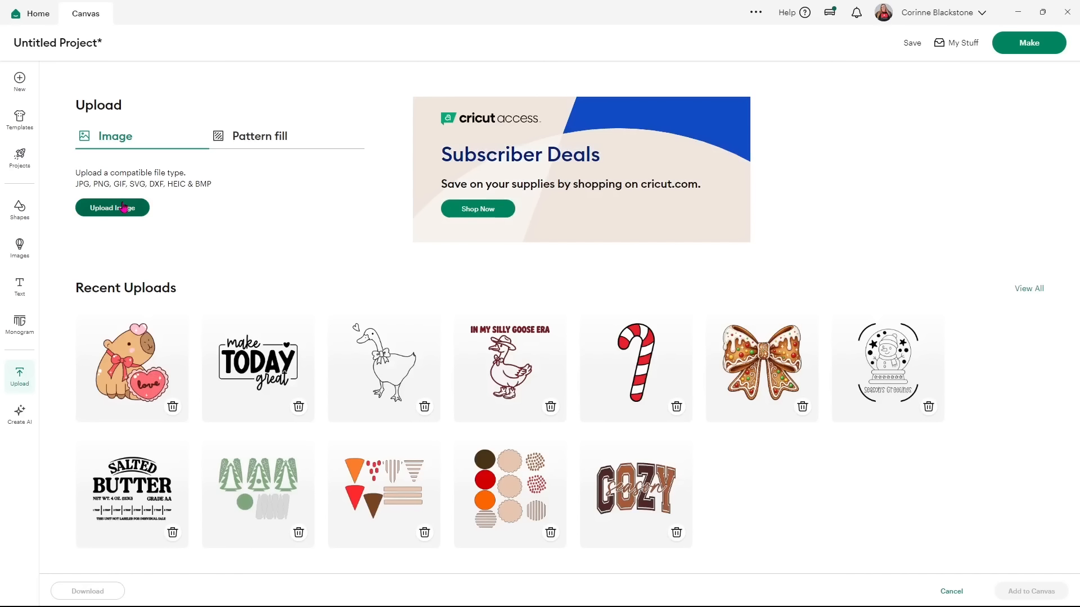
Upload capybara_valentine-21 (bee heart) and capybara_valentine-04 (gift box) onto the canvas.
click(124, 207)
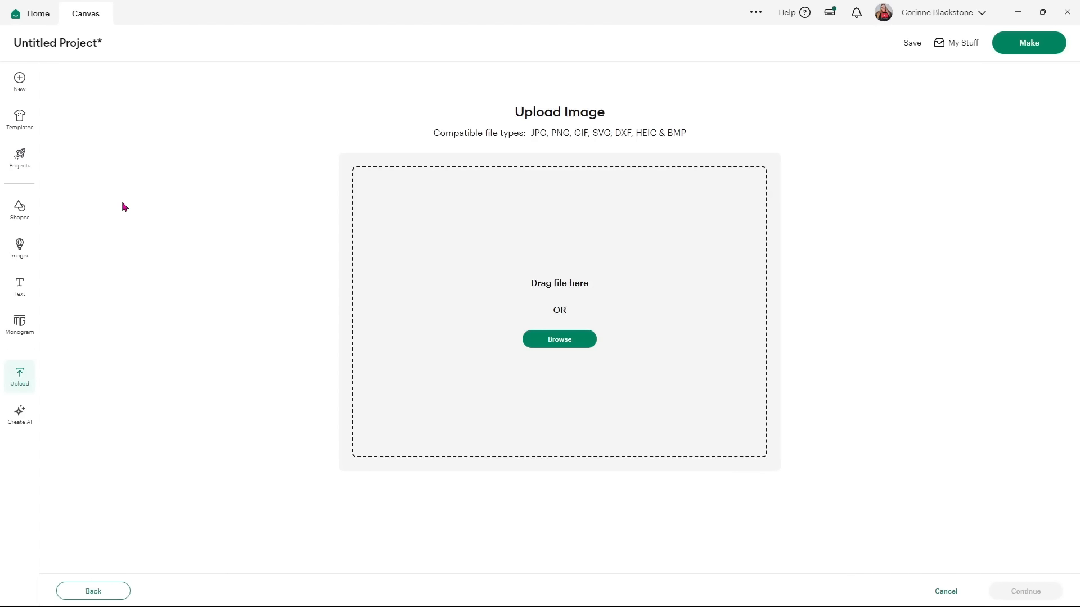
click(349, 294)
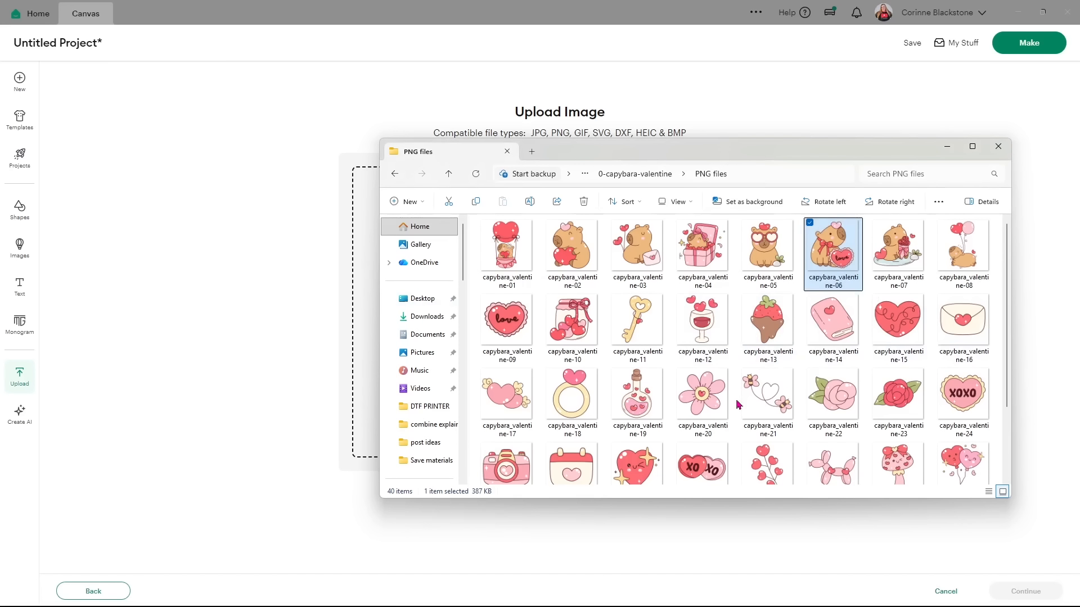
drag(762, 400, 357, 306)
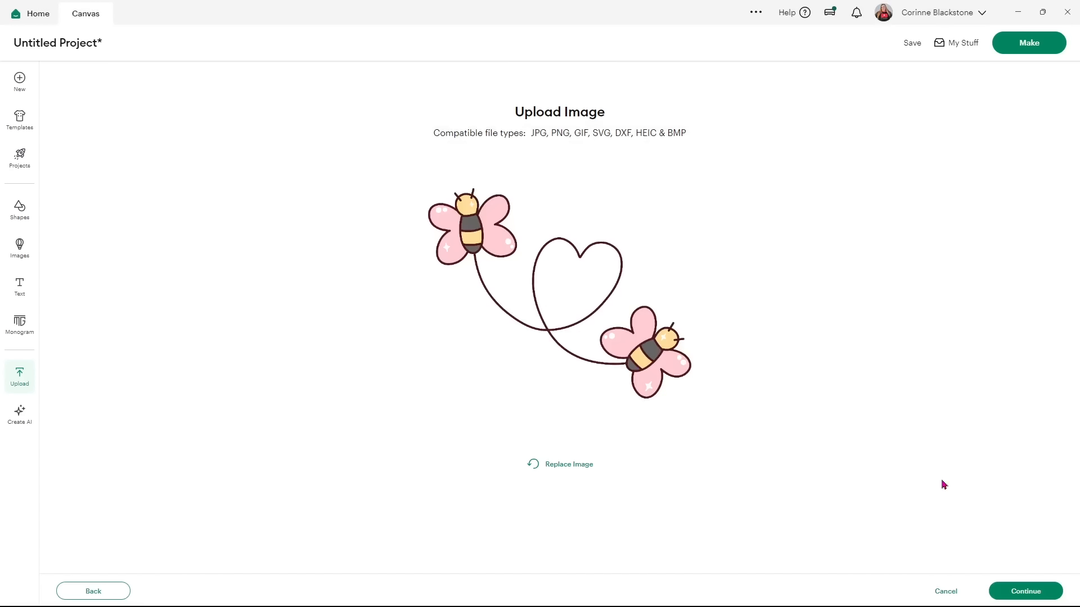
click(1011, 588)
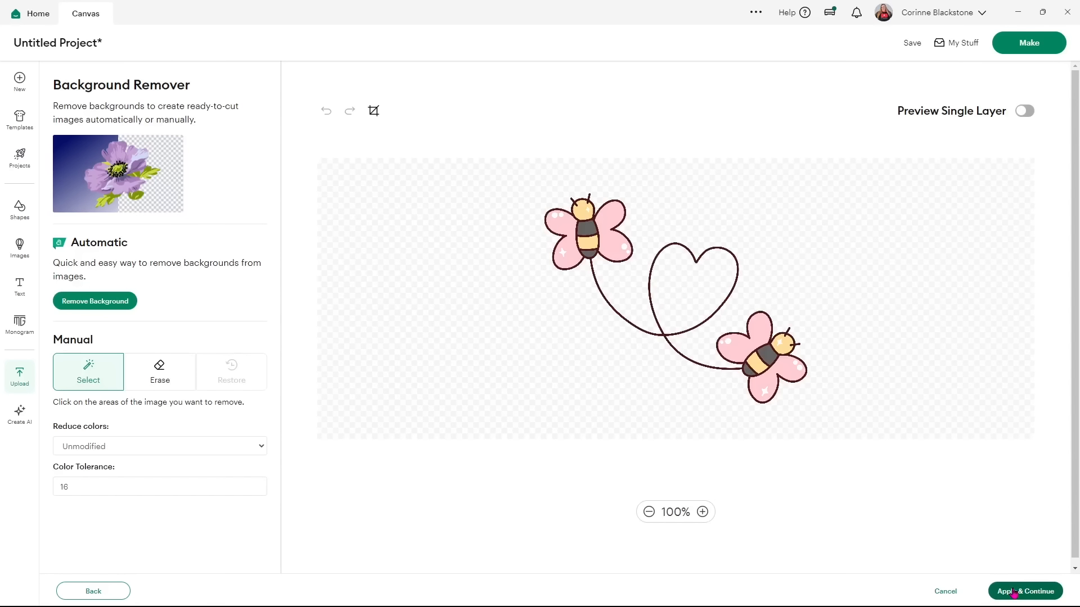
click(1013, 592)
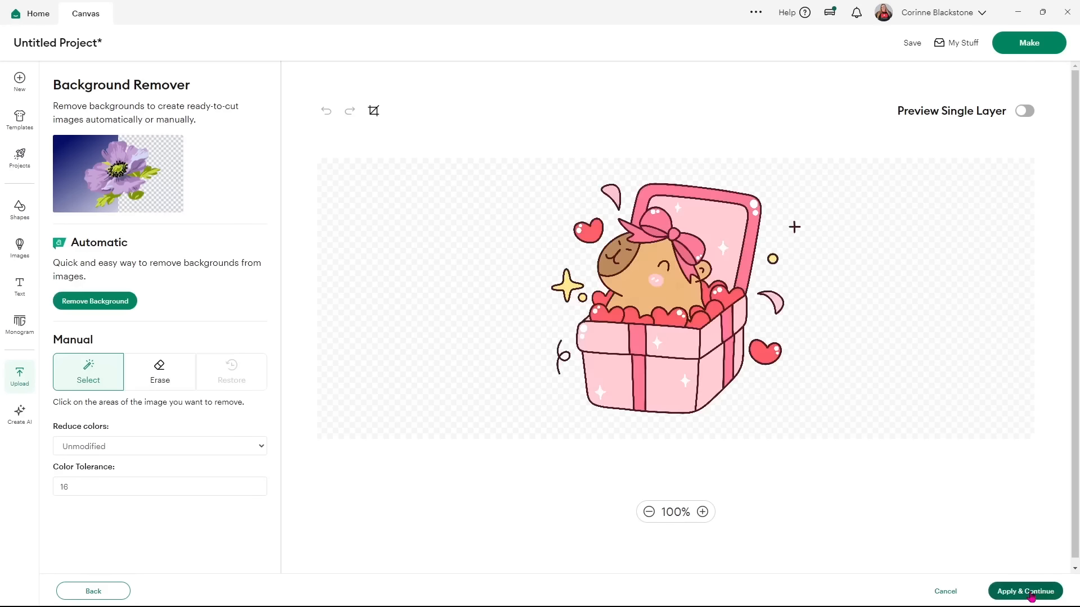
click(1034, 591)
click(1025, 591)
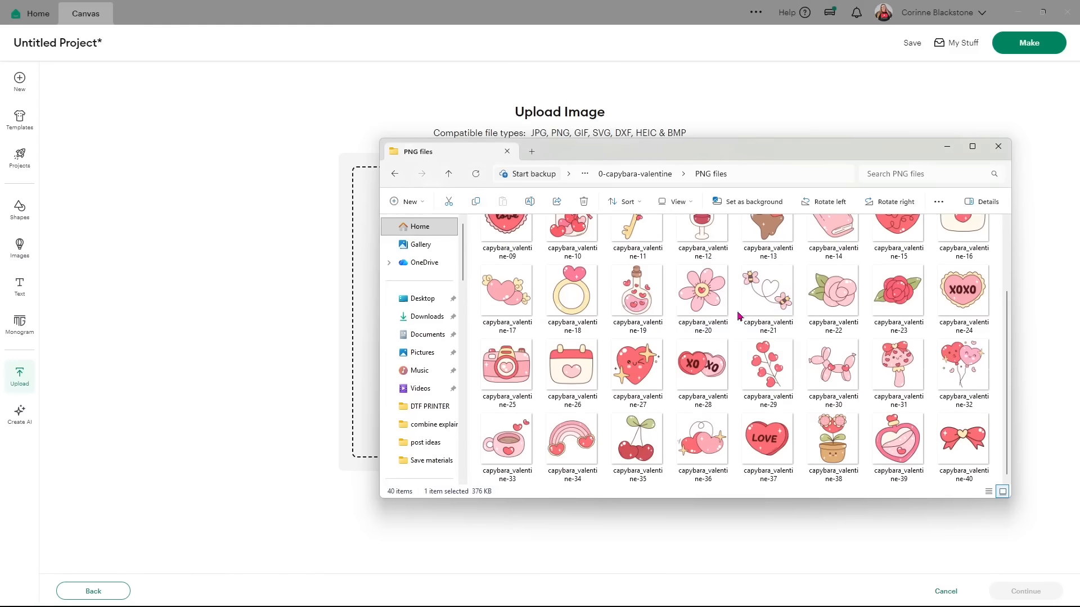
Upload the rainbow capybara image, capybara_valentine-34, onto the canvas.
drag(571, 444, 371, 309)
drag(372, 309, 371, 309)
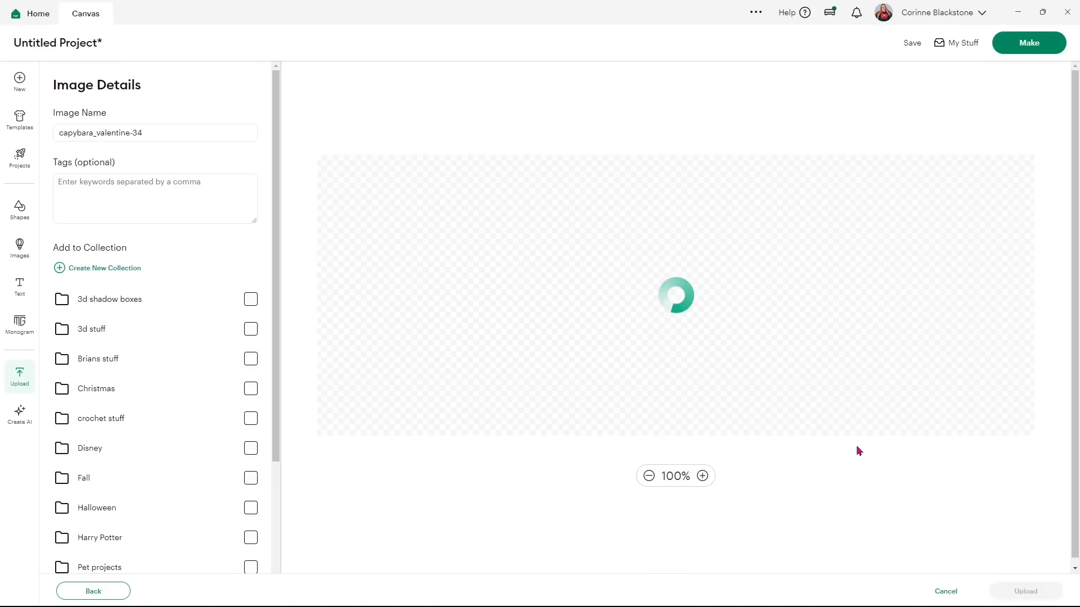
click(1001, 589)
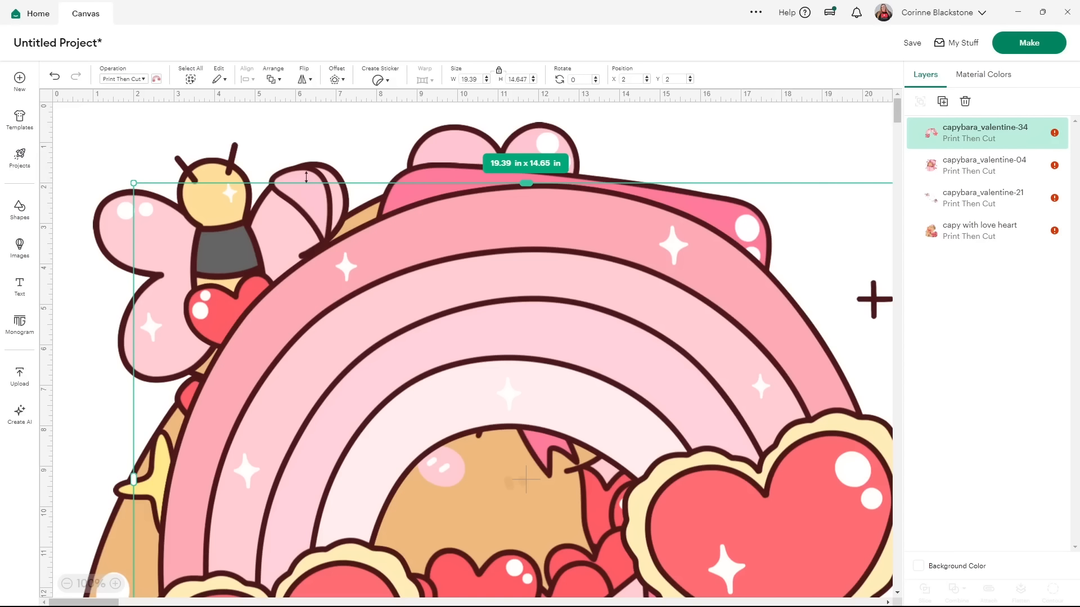
Select all four designs and shrink them together to about 5 in.
click(192, 81)
drag(66, 122, 526, 533)
drag(726, 539, 391, 140)
drag(161, 111, 367, 306)
click(697, 295)
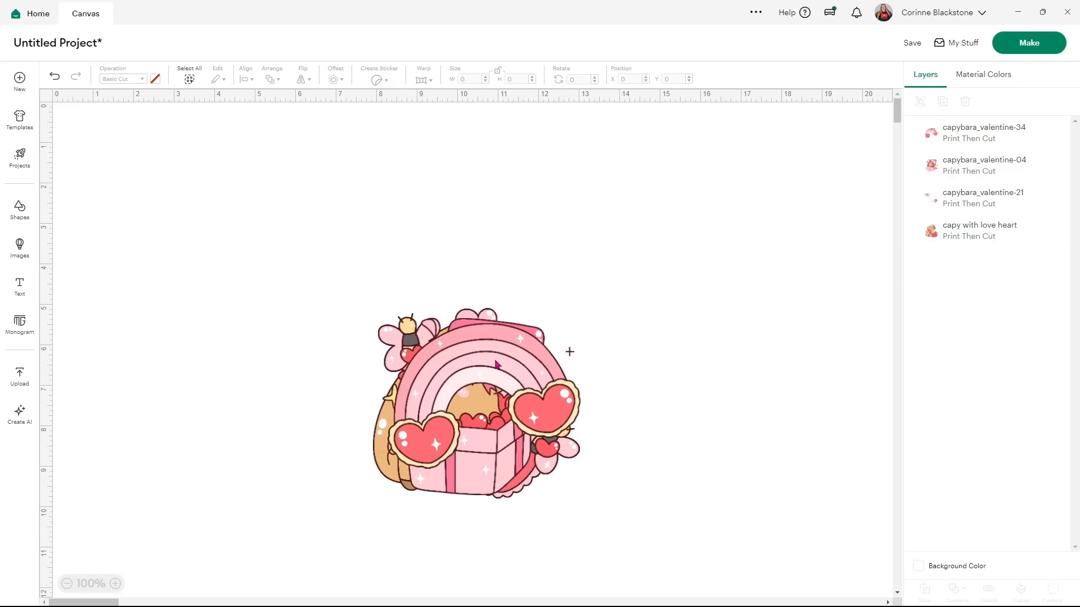
Spread the rainbow, gift box, love-heart and bee designs across the canvas.
click(515, 365)
drag(514, 365, 225, 191)
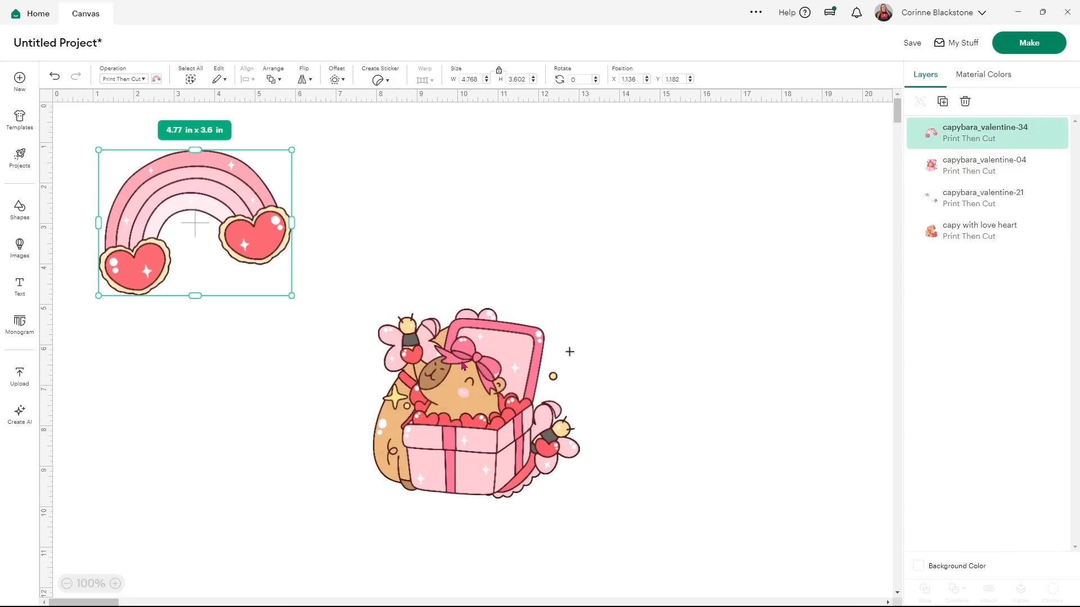
click(603, 315)
drag(604, 315, 835, 183)
drag(486, 393, 528, 215)
drag(478, 370, 279, 377)
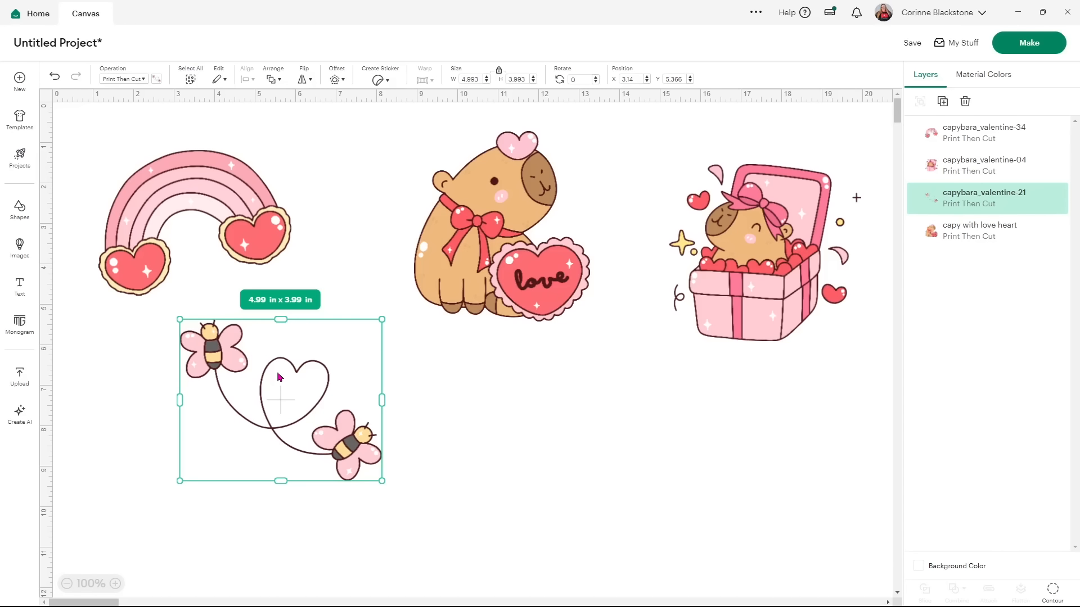
click(704, 425)
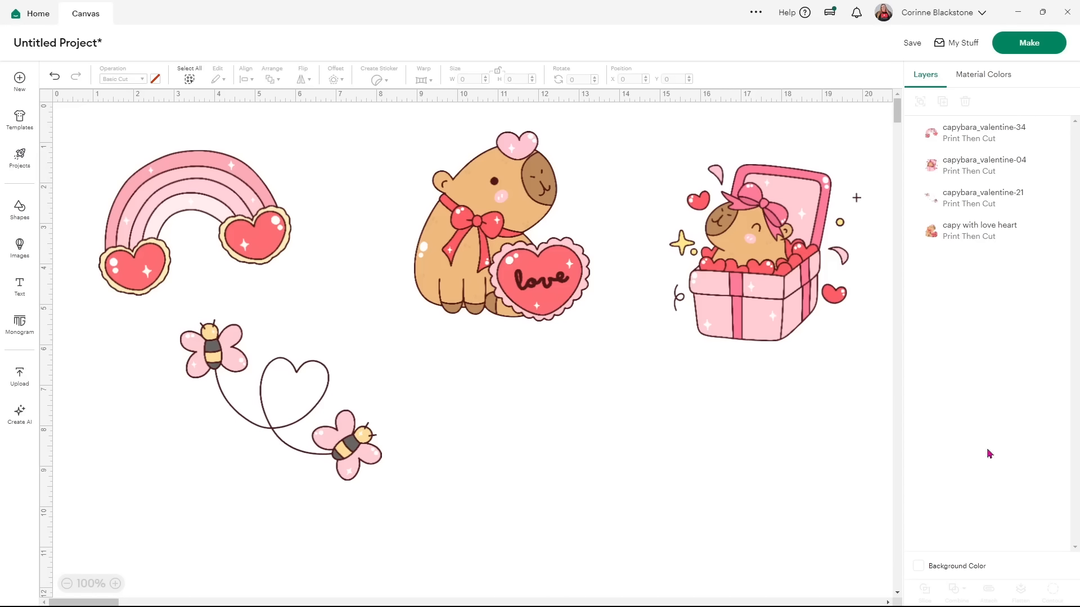
Preview canvas background colours, then move the bee heart-trail image below the love-heart capybara.
click(919, 569)
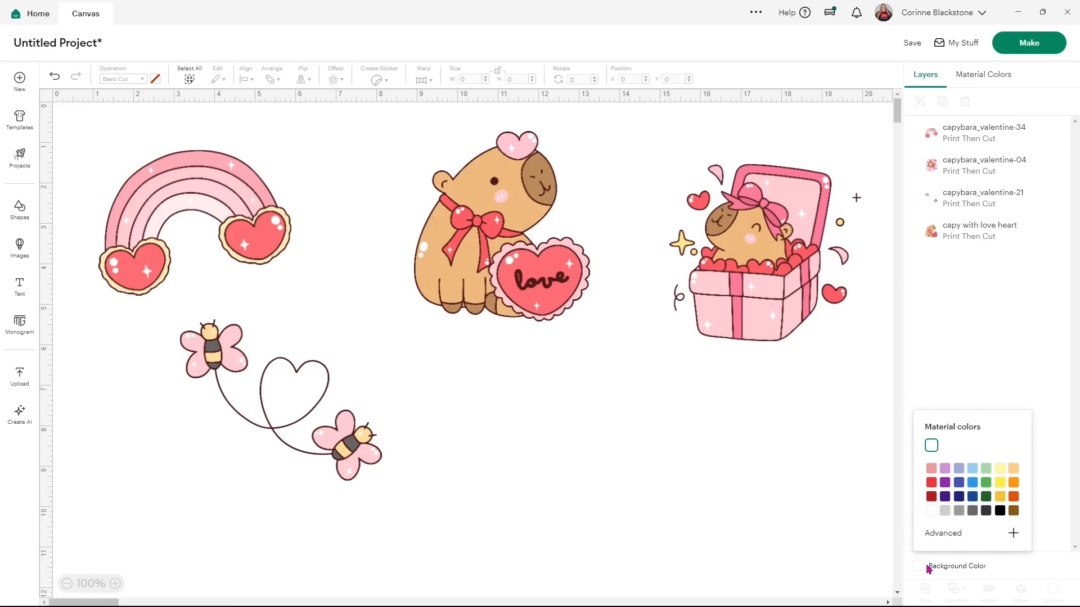
click(959, 483)
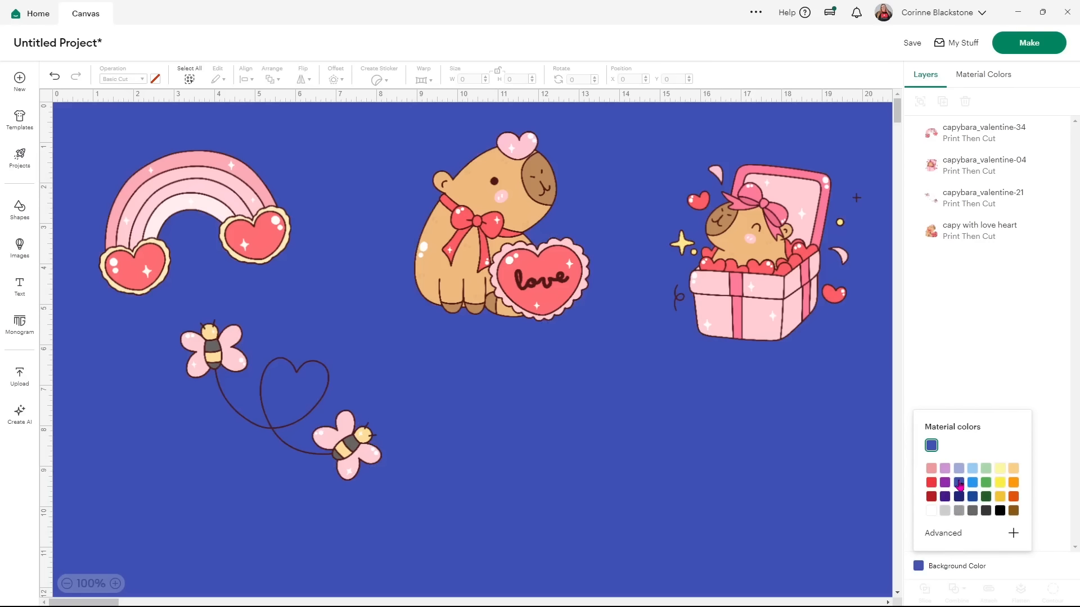
click(931, 483)
click(946, 469)
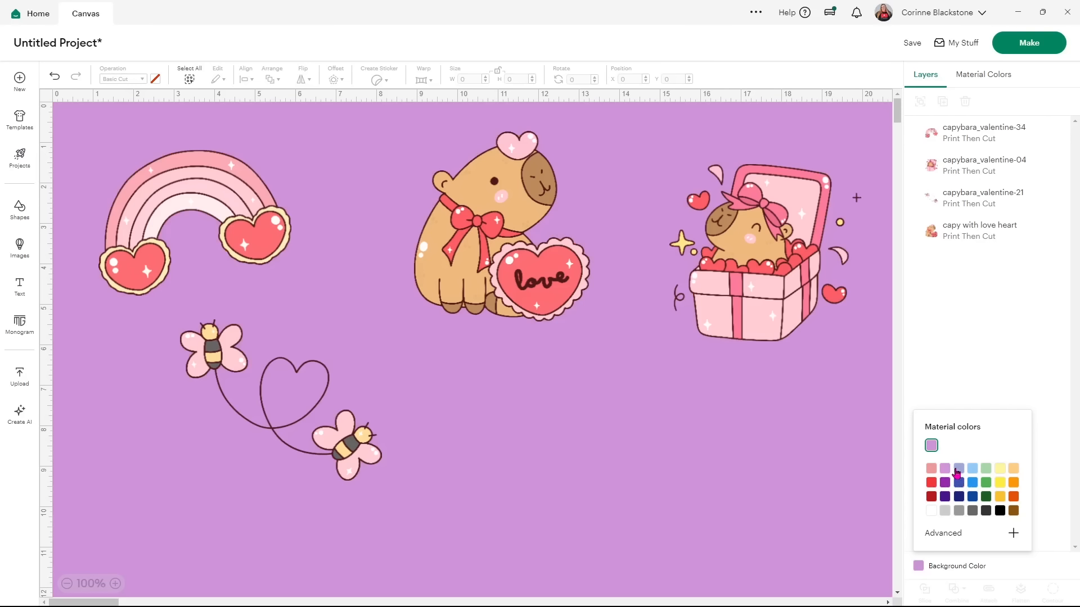
click(590, 423)
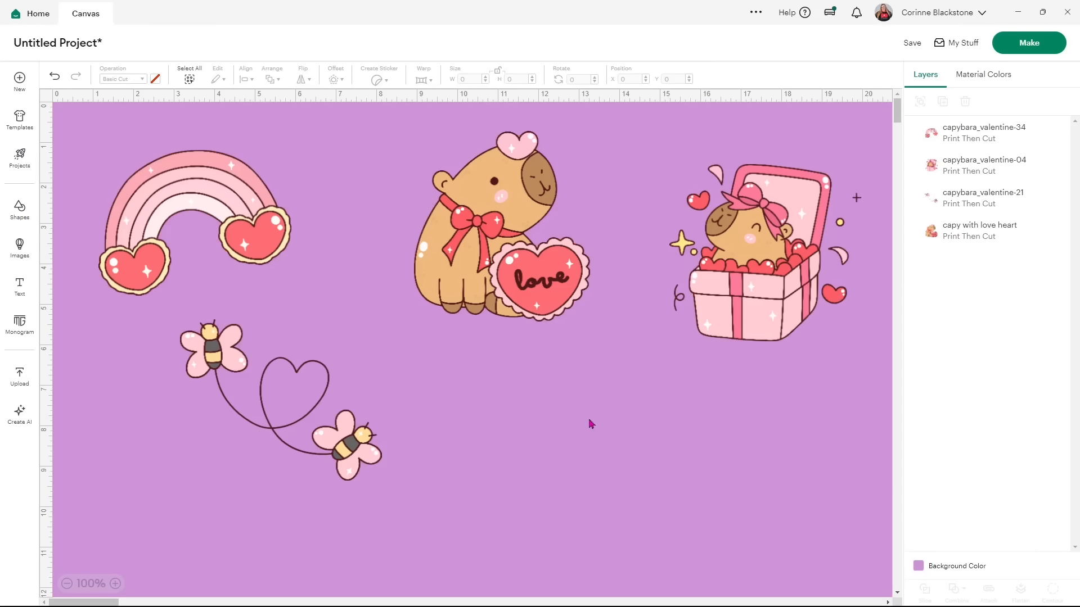
drag(350, 453, 562, 487)
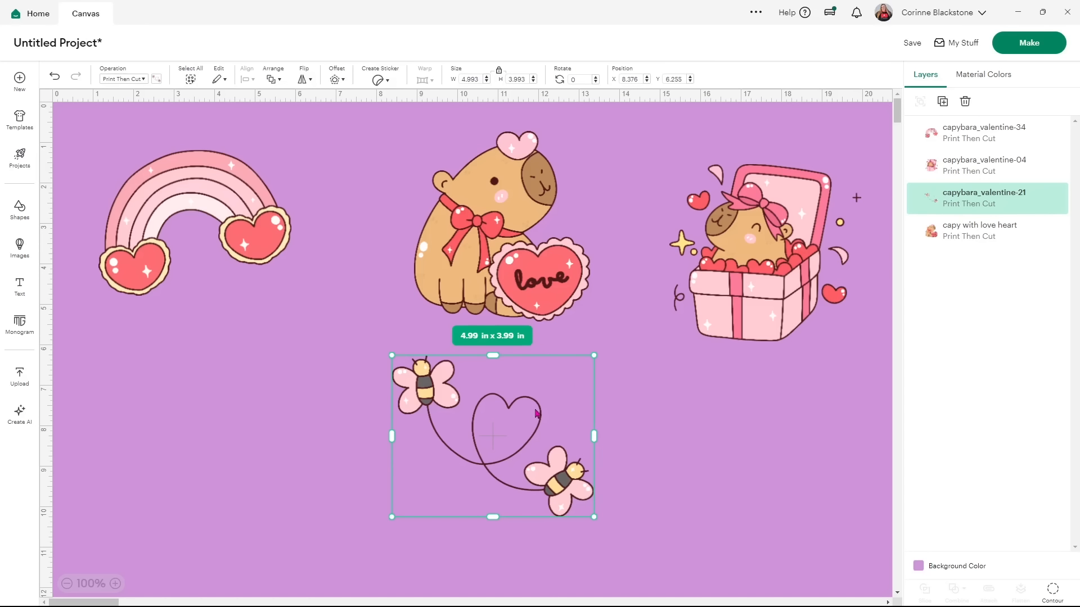
Stack the rainbow over the capybaras on the right and enlarge the bee heart-trail on the left to 9.73 x 7.78 in.
drag(537, 415, 320, 424)
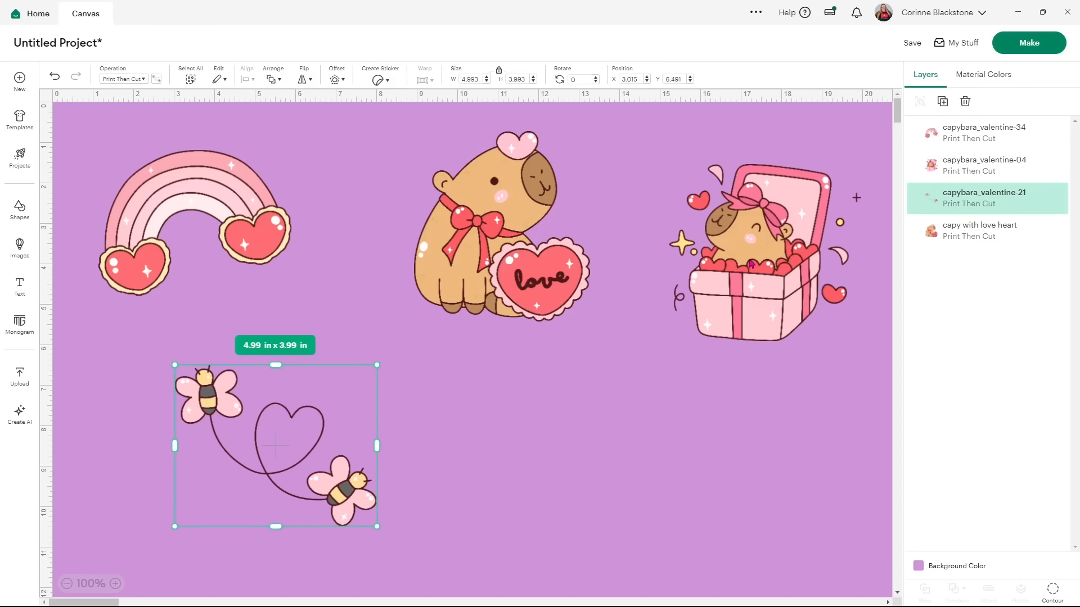
drag(751, 265, 687, 403)
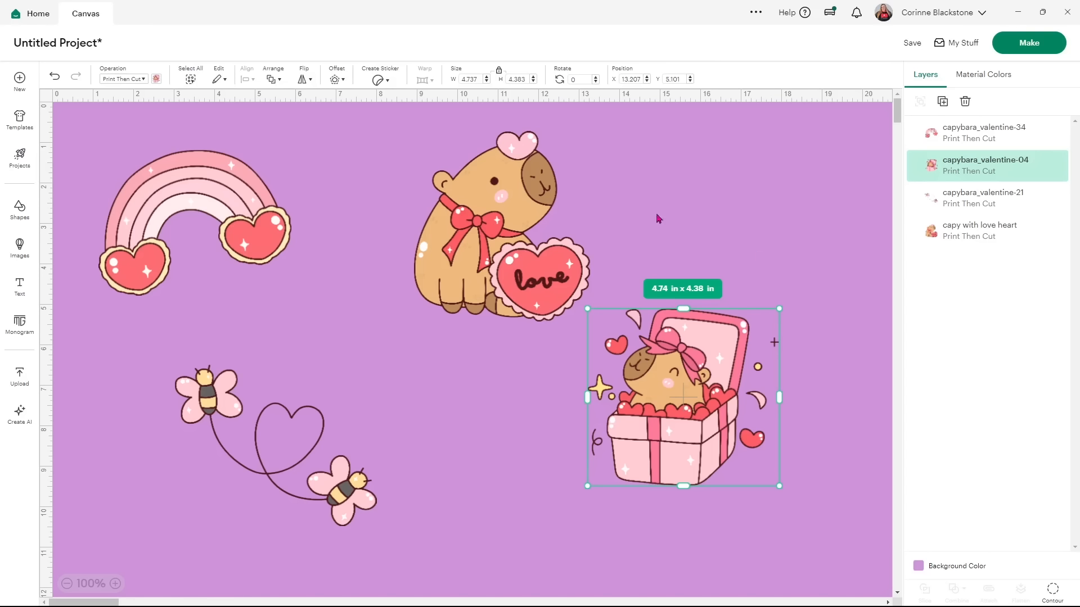
drag(512, 191, 483, 207)
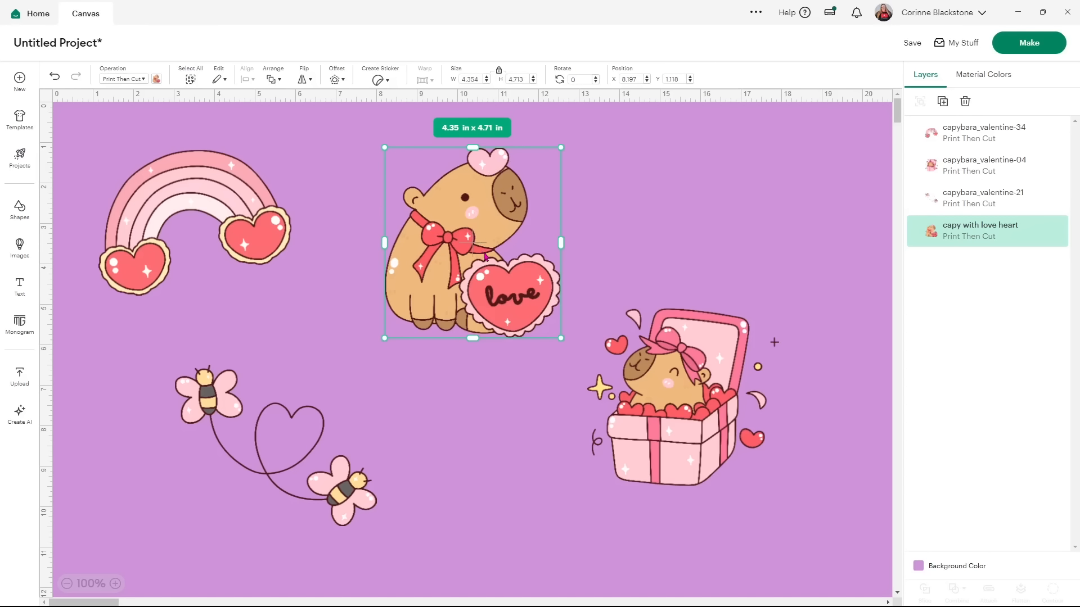
drag(168, 193, 251, 210)
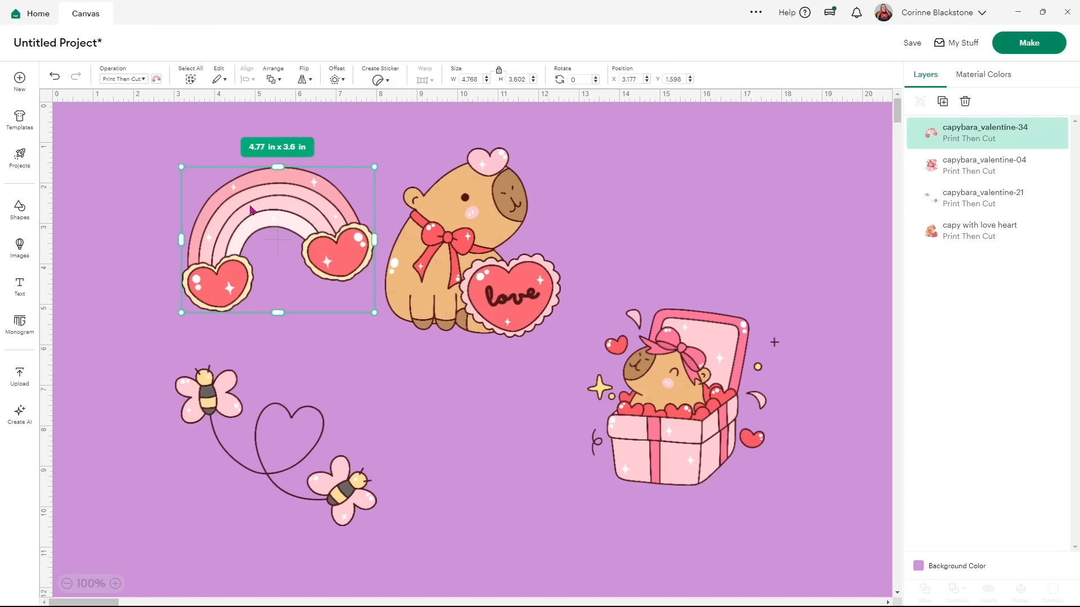
drag(264, 215, 183, 199)
drag(452, 239, 381, 224)
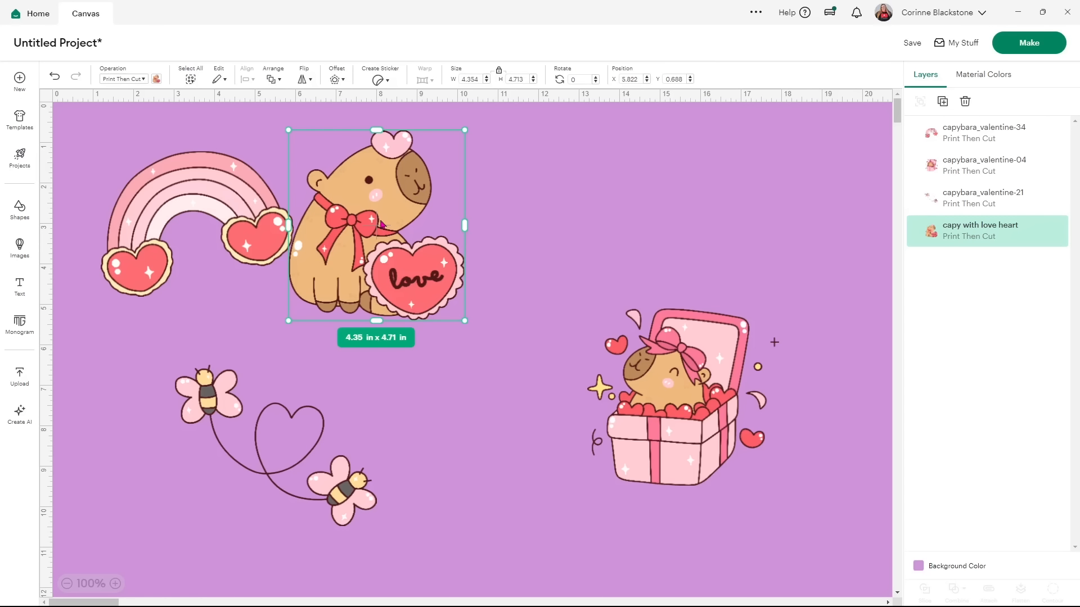
drag(353, 291, 518, 303)
drag(276, 241, 720, 311)
drag(306, 411, 259, 212)
drag(331, 327, 523, 479)
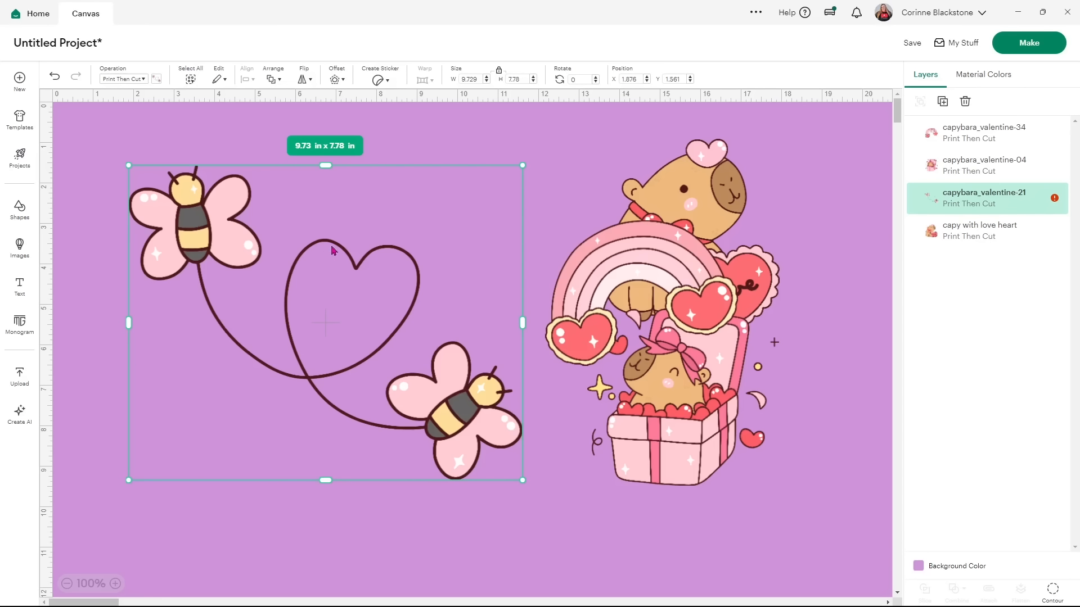
Give the bee heart-trail a 0.375 in rounded Offset outline, making a 10.53 x 8.59 in layer.
click(335, 80)
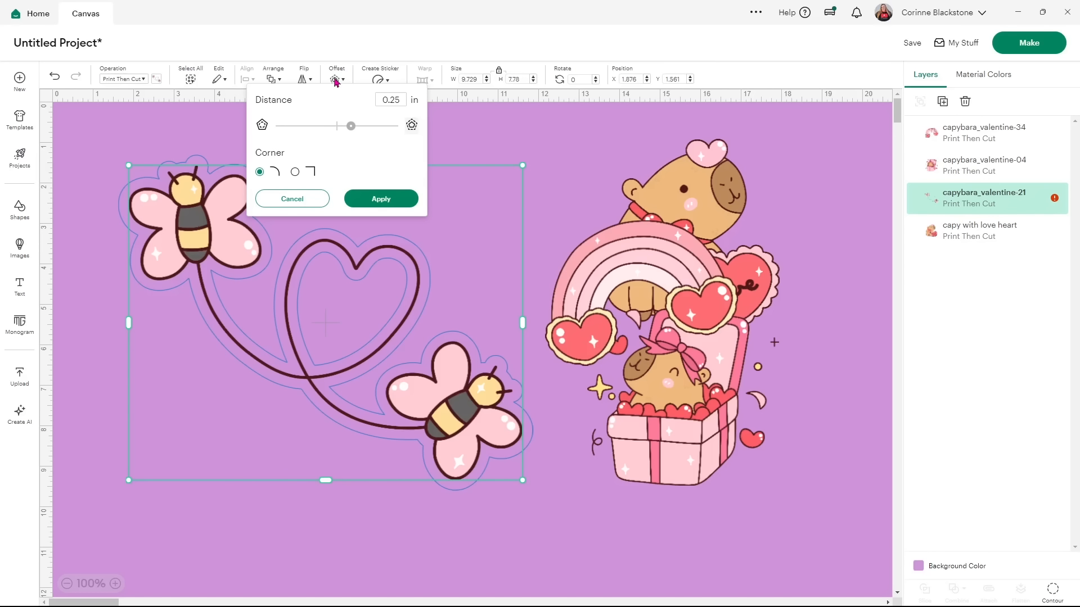
mouse_move(351, 126)
mouse_down()
mouse_move(366, 131)
mouse_move(343, 130)
mouse_move(352, 128)
mouse_up()
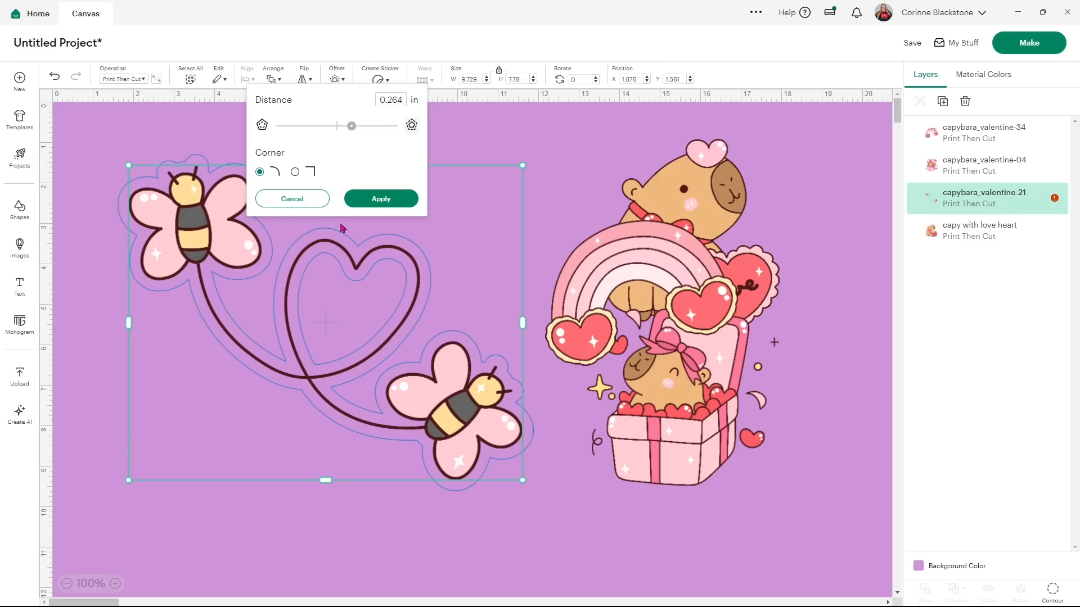
drag(355, 130, 359, 131)
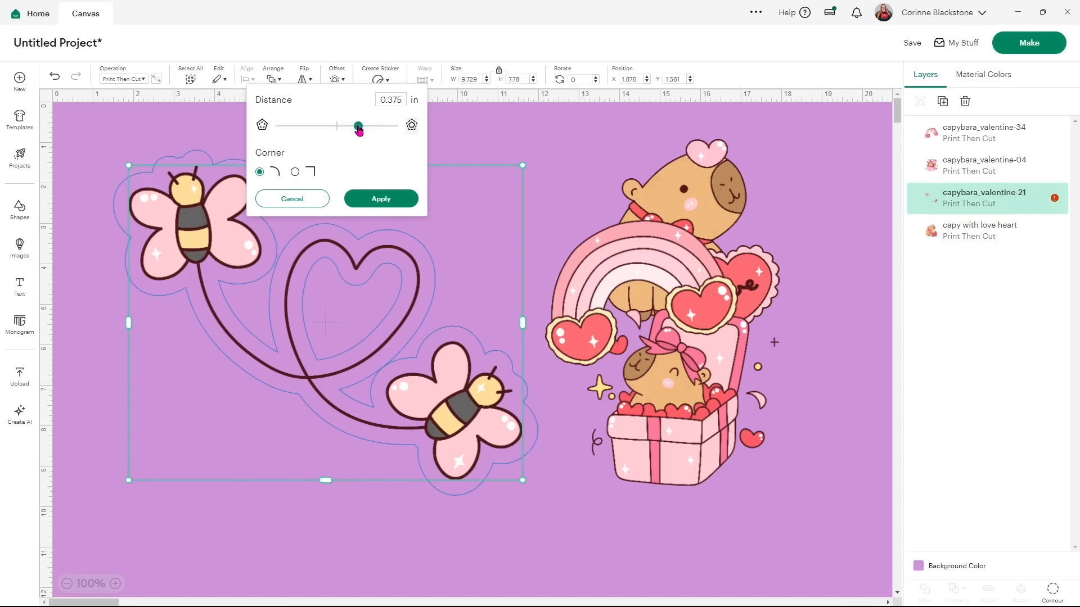
drag(359, 130, 360, 130)
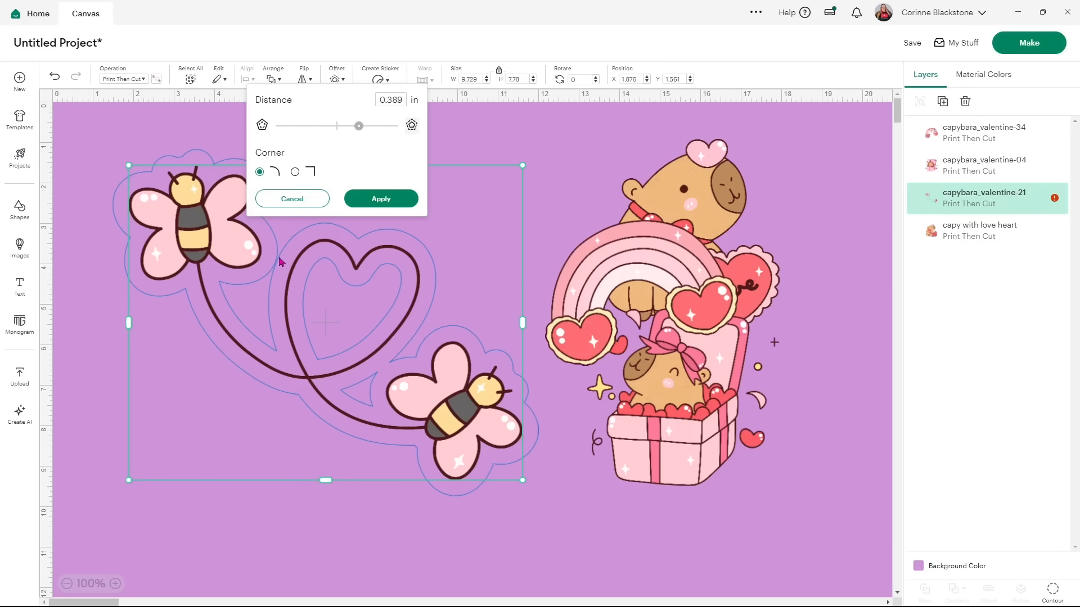
click(358, 127)
drag(358, 129, 361, 131)
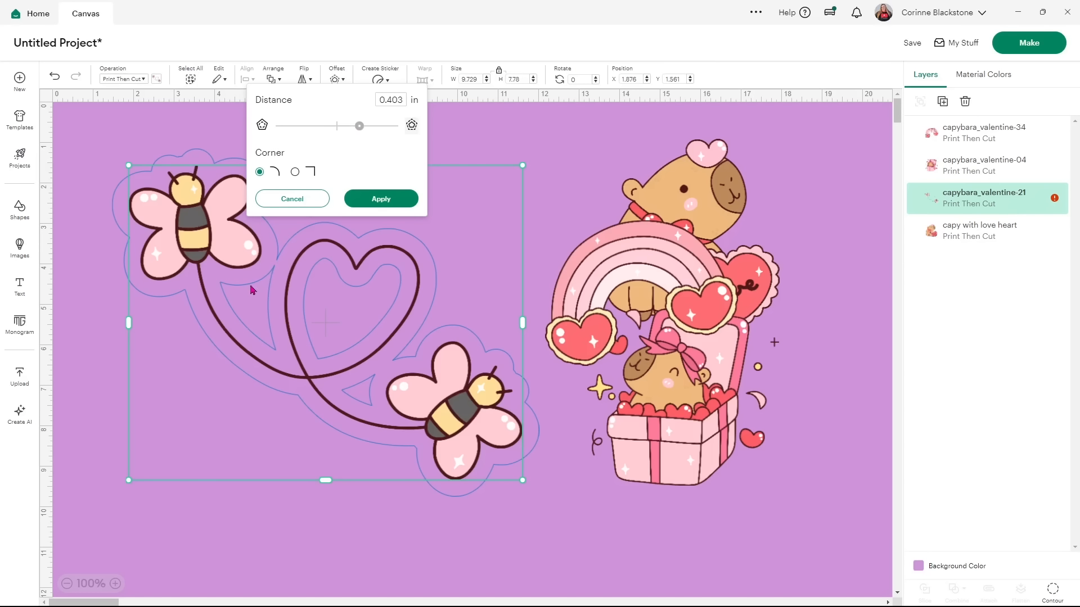
click(397, 201)
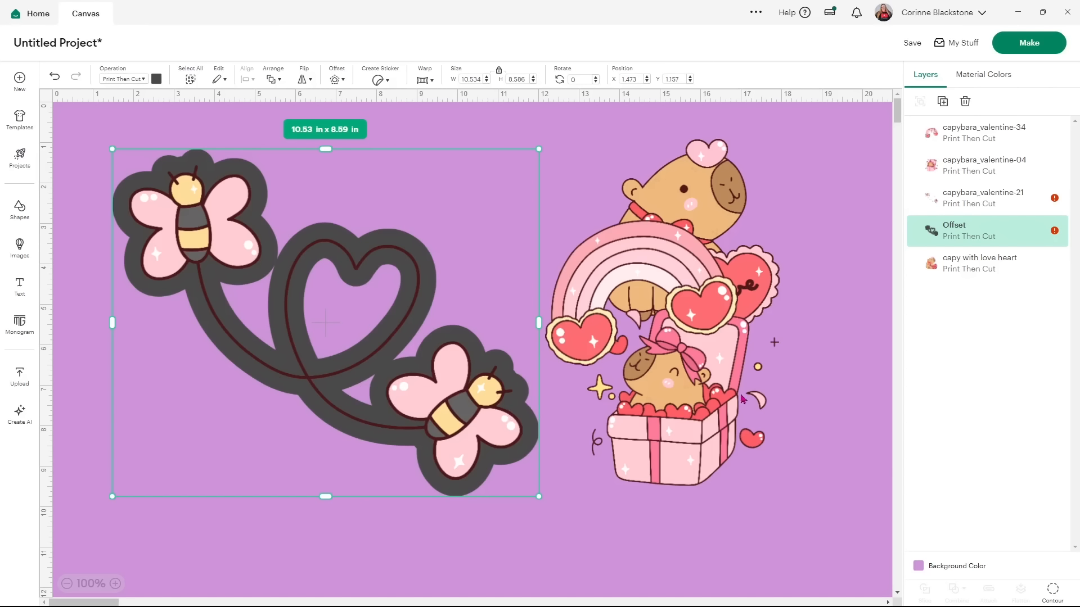
Hide all inner contours of the bee Offset so the heart is filled into a solid backing.
click(1052, 592)
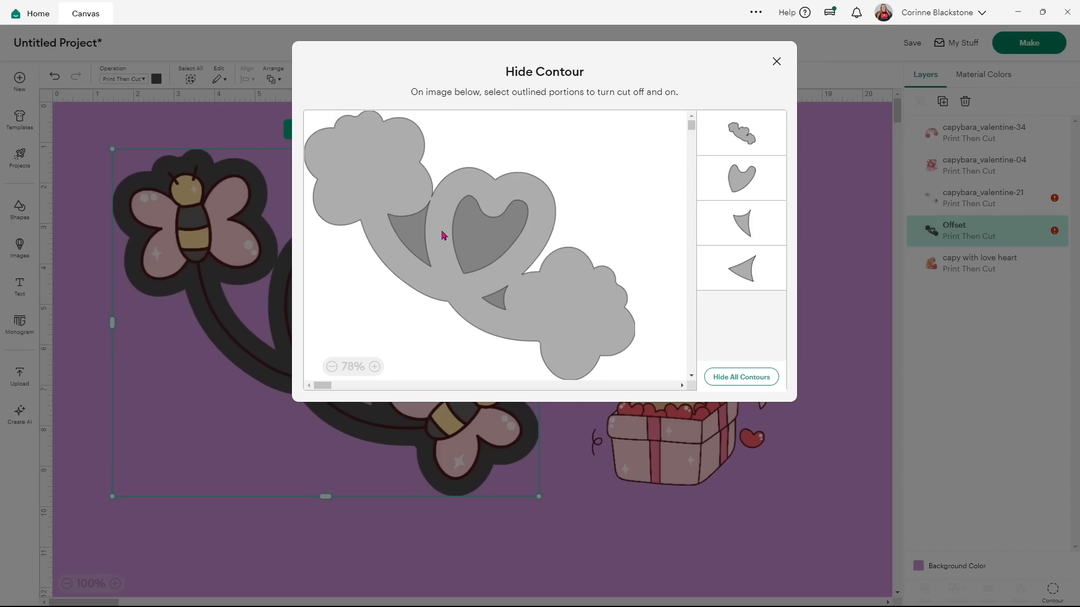
click(756, 385)
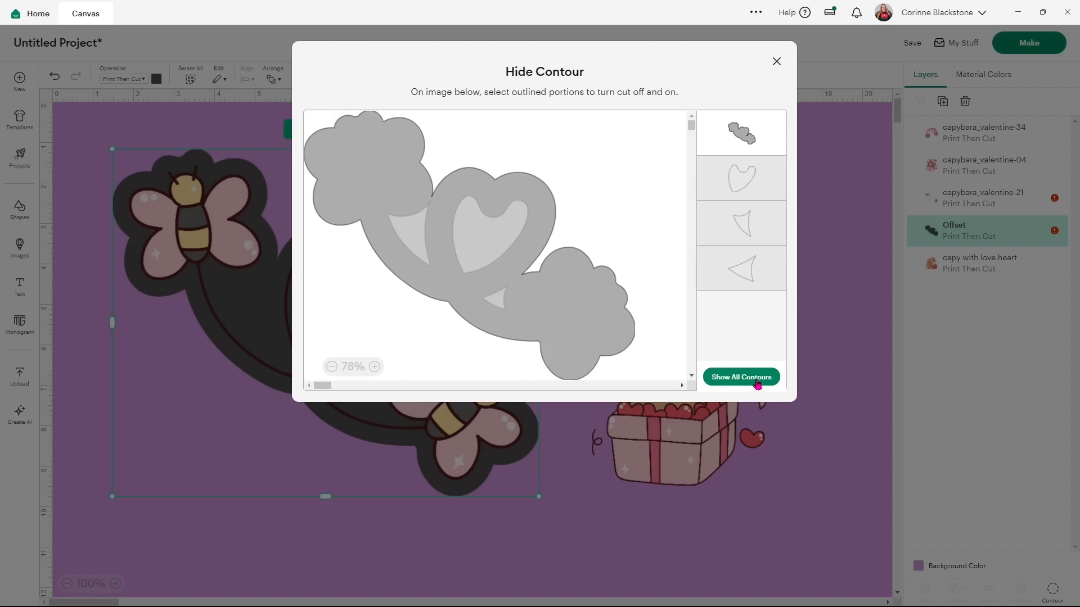
click(777, 62)
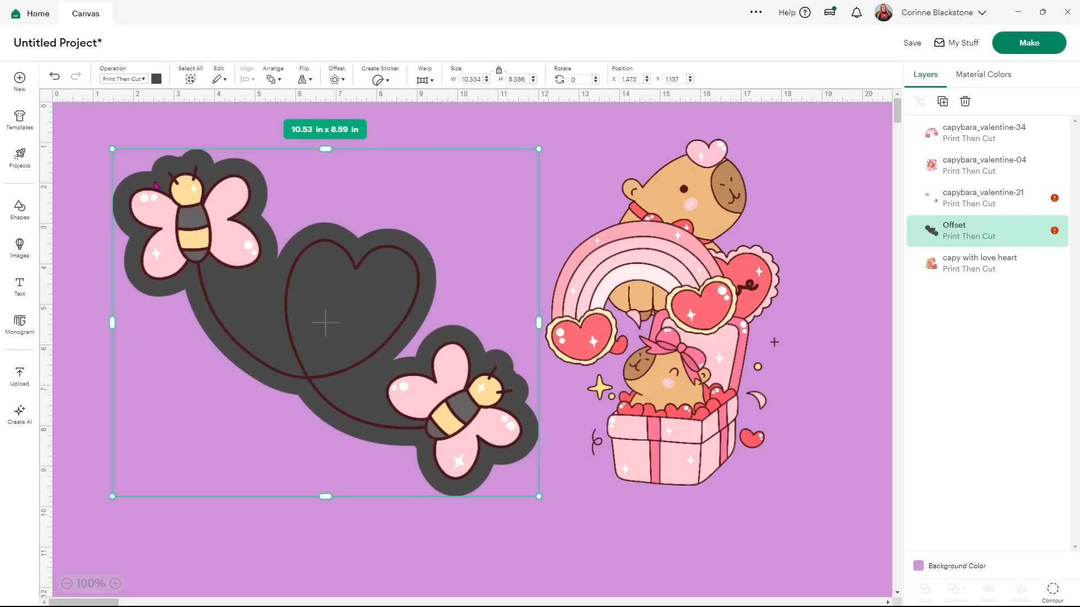
Try pattern fills on the bee Offset: rainbow watercolour, pastel scale, pastel stripe, black galaxy, purple geometric.
click(157, 79)
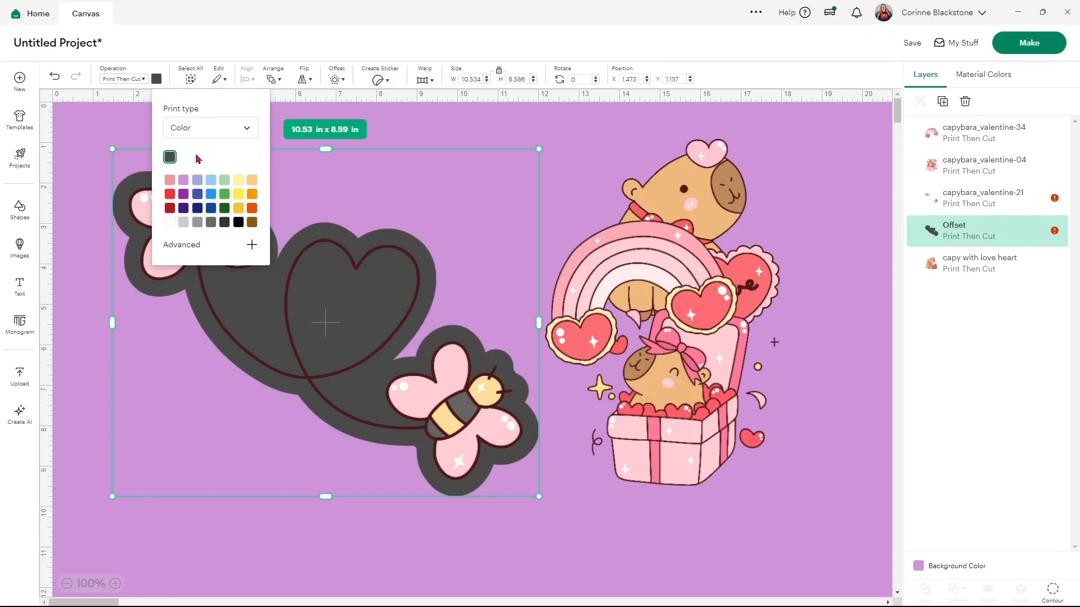
click(247, 130)
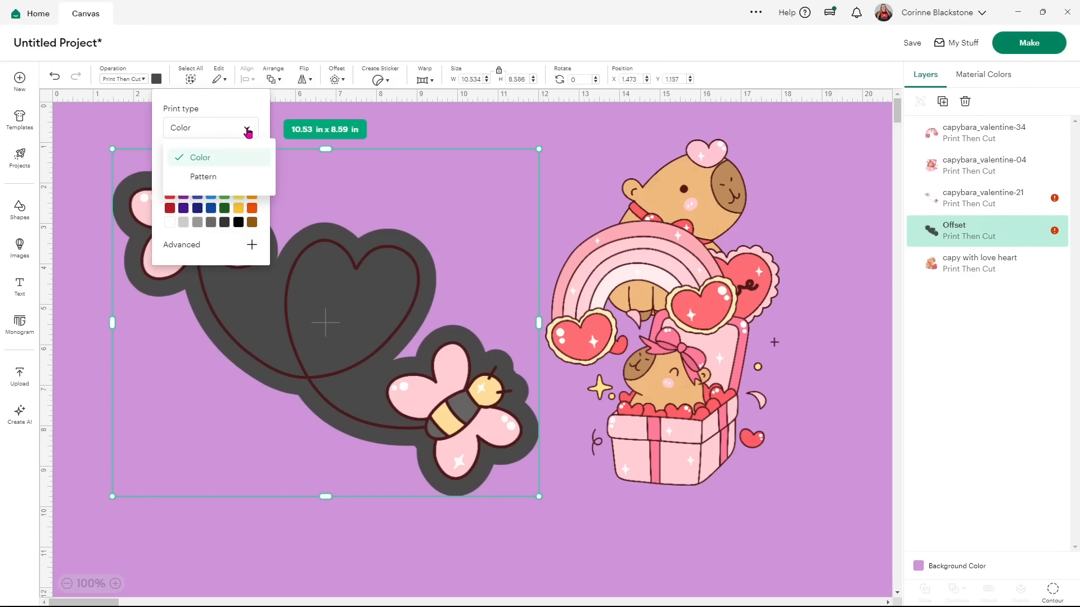
click(203, 177)
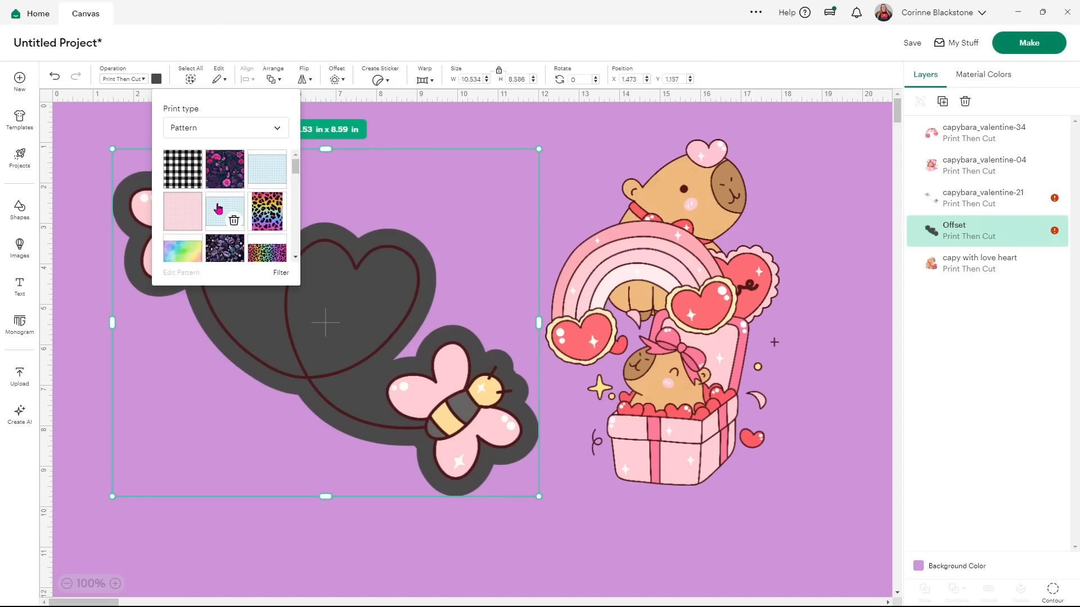
click(180, 255)
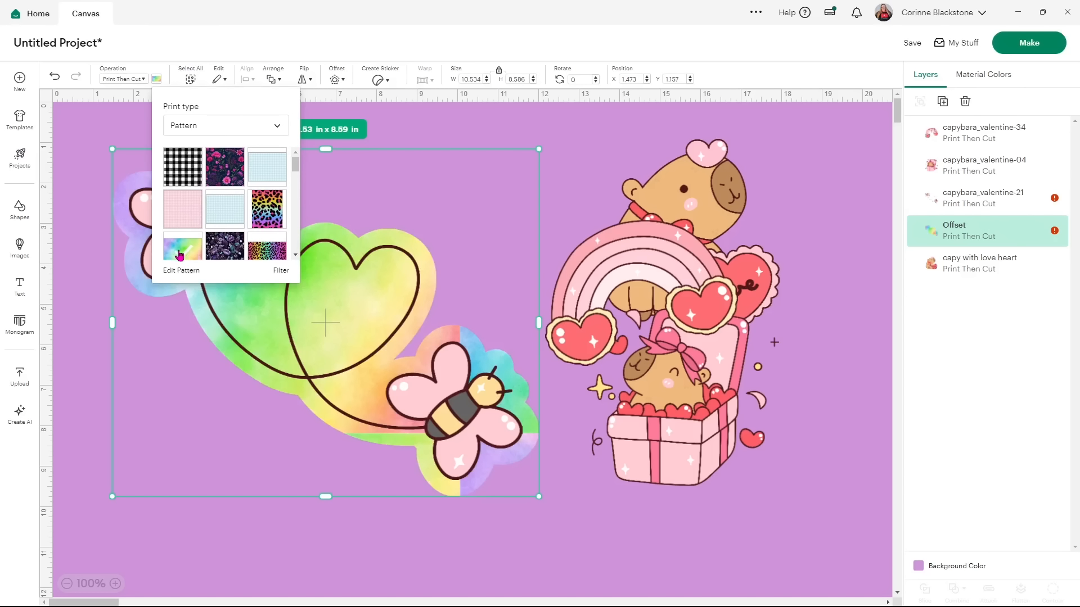
scroll(181, 247, down, 3)
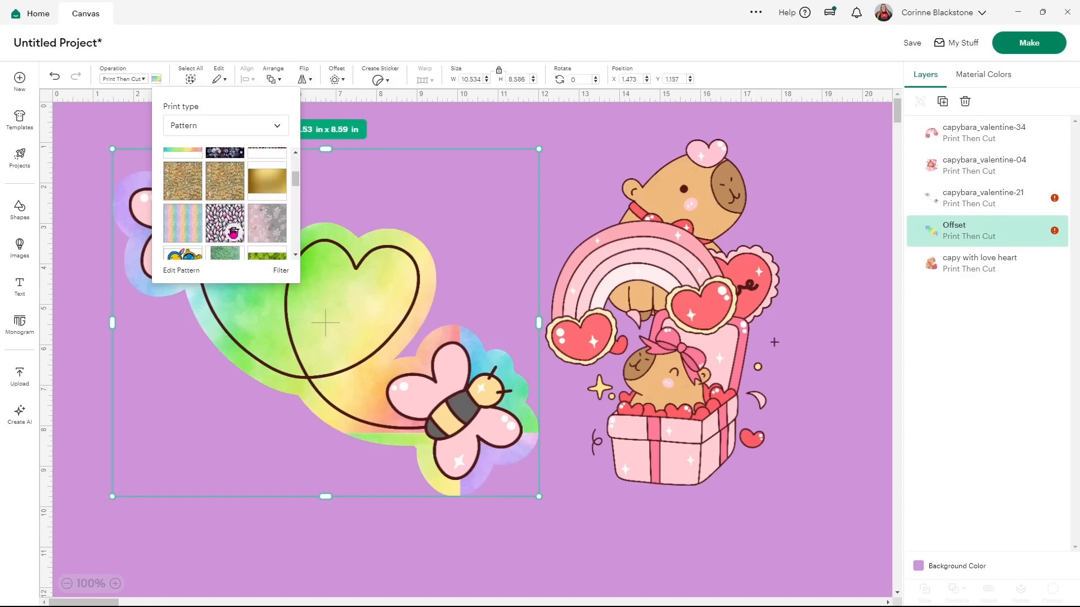
click(185, 227)
scroll(185, 227, down, 1)
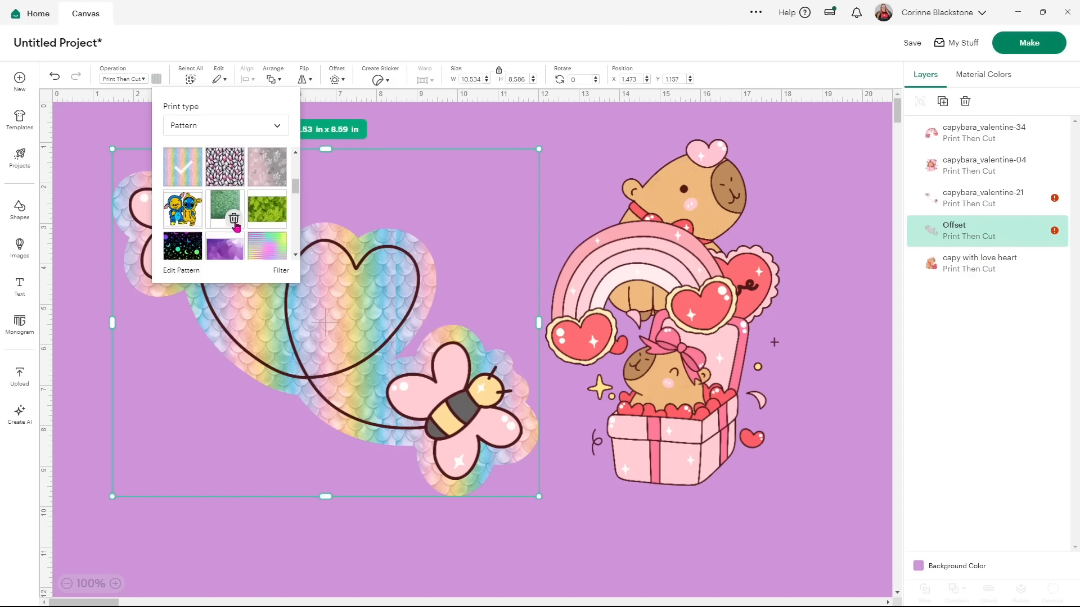
click(266, 245)
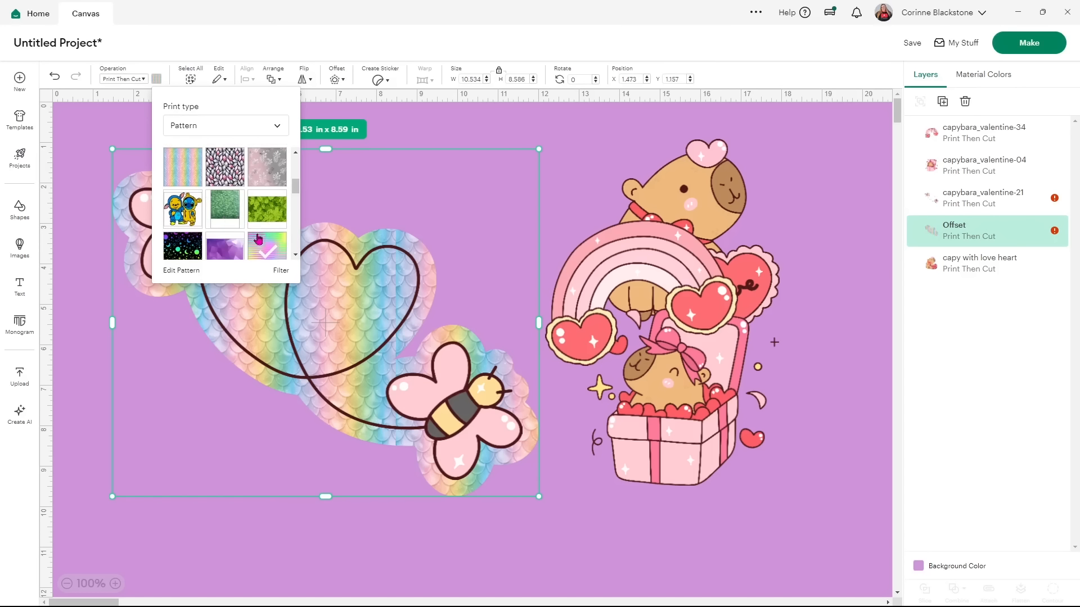
click(191, 252)
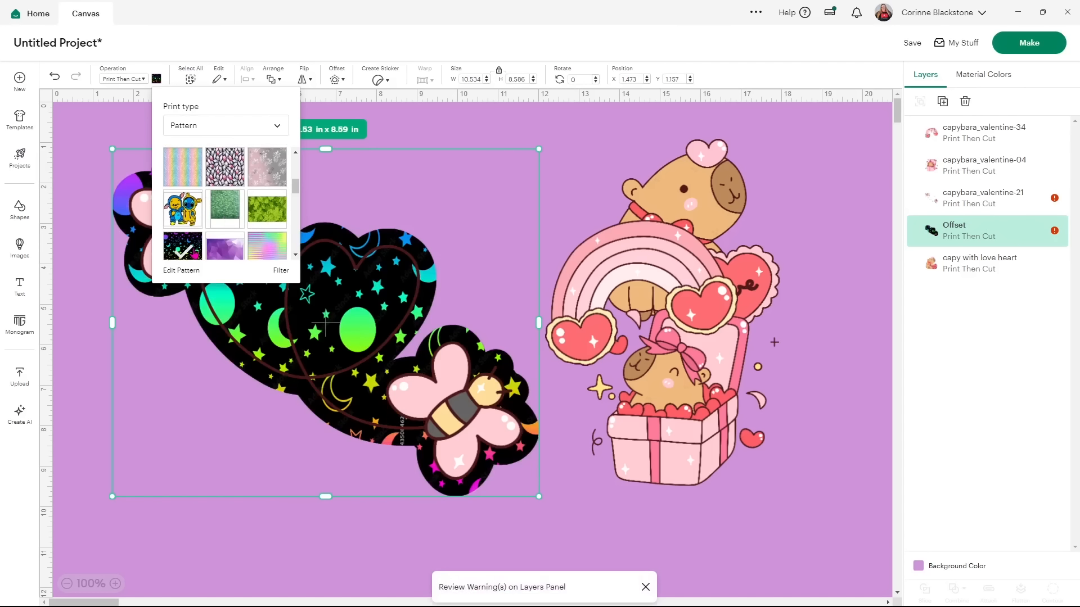
click(221, 248)
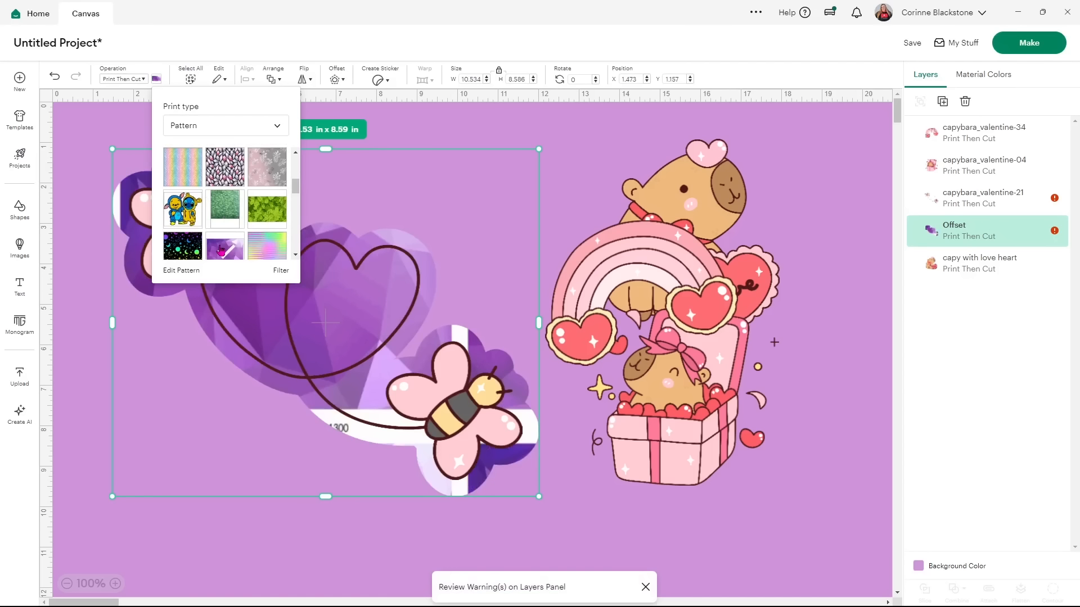
scroll(221, 244, up, 5)
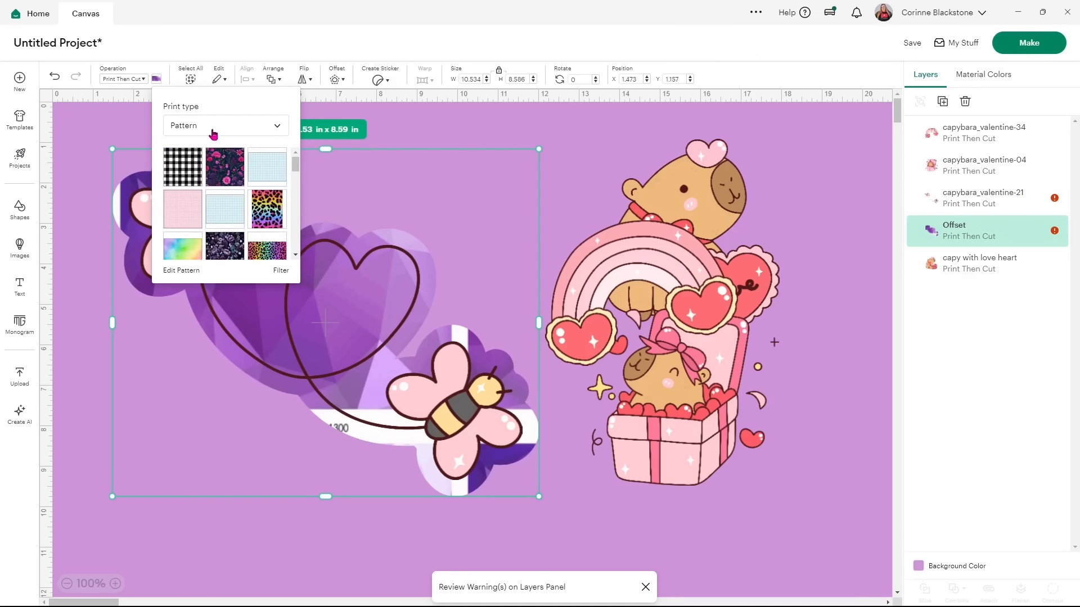
Switch the Offset print type back to Color and make it plain white.
click(231, 132)
click(194, 151)
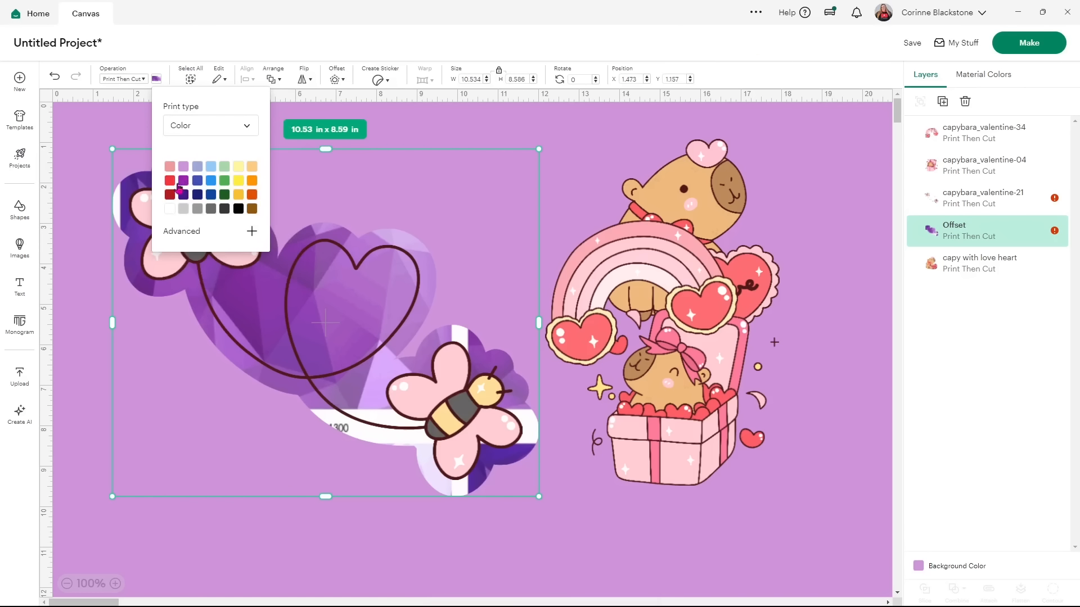
click(175, 209)
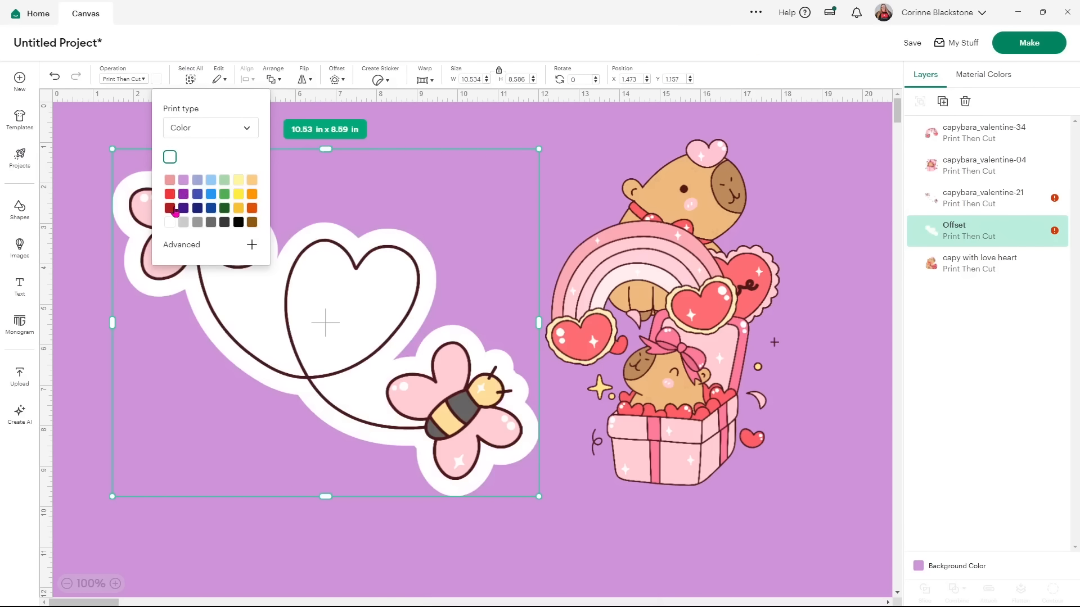
click(463, 132)
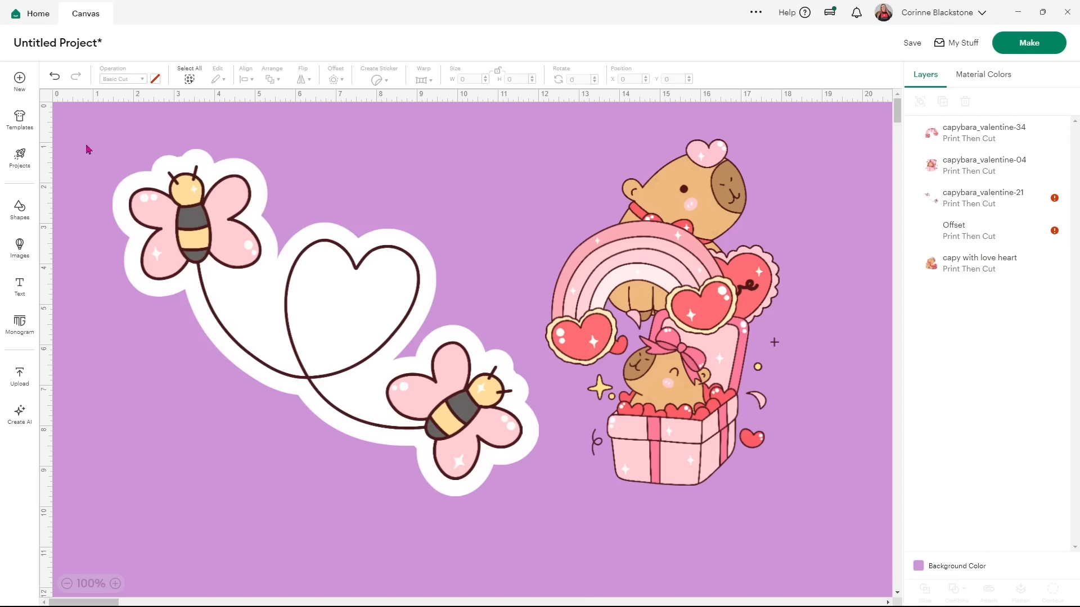
Select the bee design and its Offset layer together and apply Flatten to them.
click(969, 195)
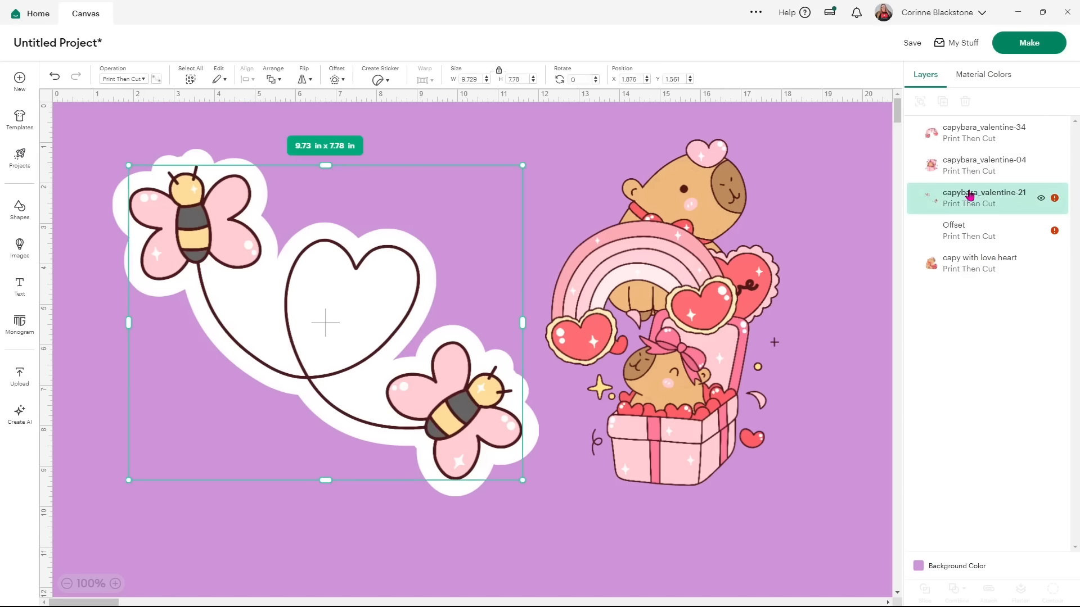
shift+click(972, 237)
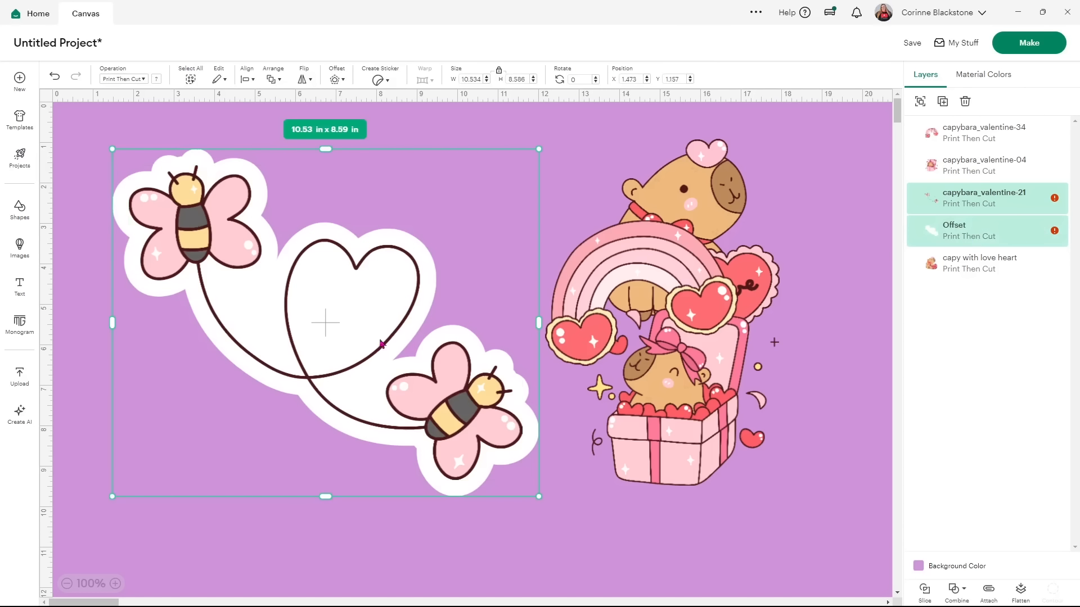
click(212, 548)
drag(284, 538, 197, 185)
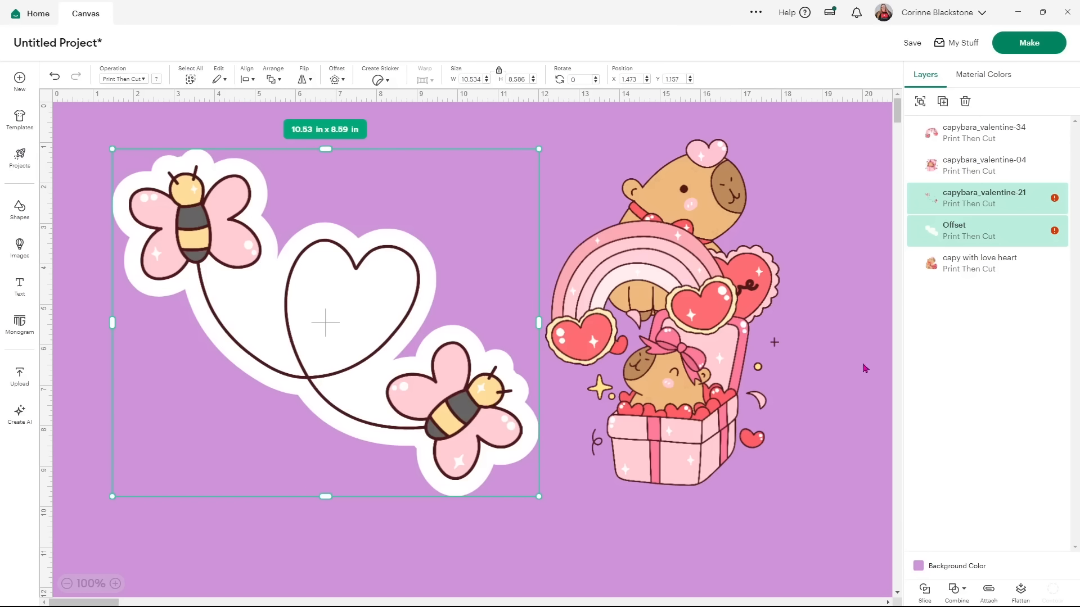
click(1022, 591)
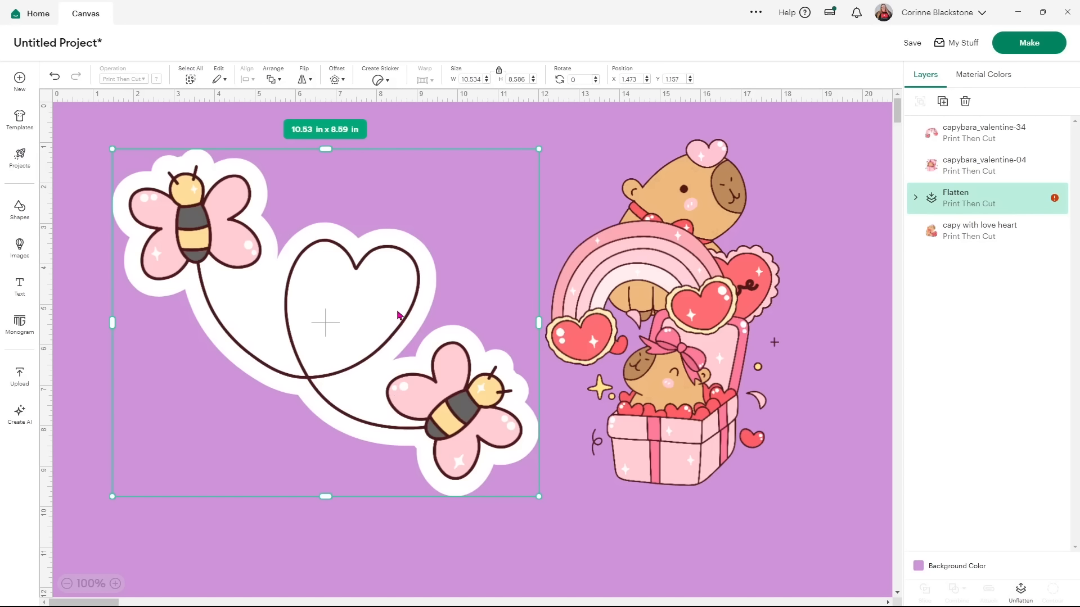
Shrink the bee sticker to about half size and move the gift-box capybara toward the canvas centre.
drag(538, 497, 197, 248)
drag(172, 198, 520, 180)
drag(698, 427, 288, 342)
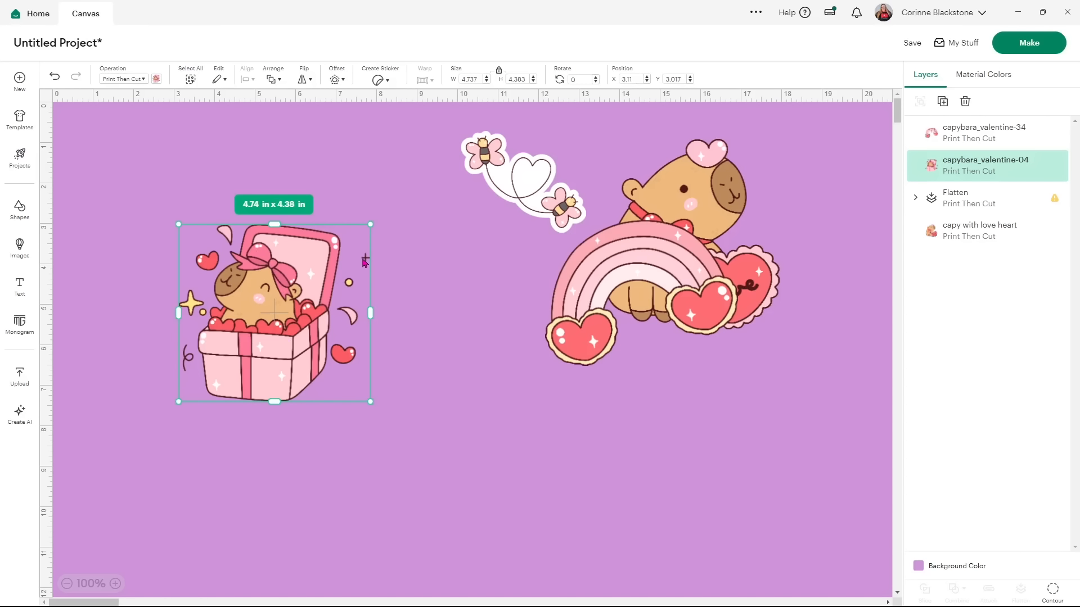
drag(278, 308, 428, 428)
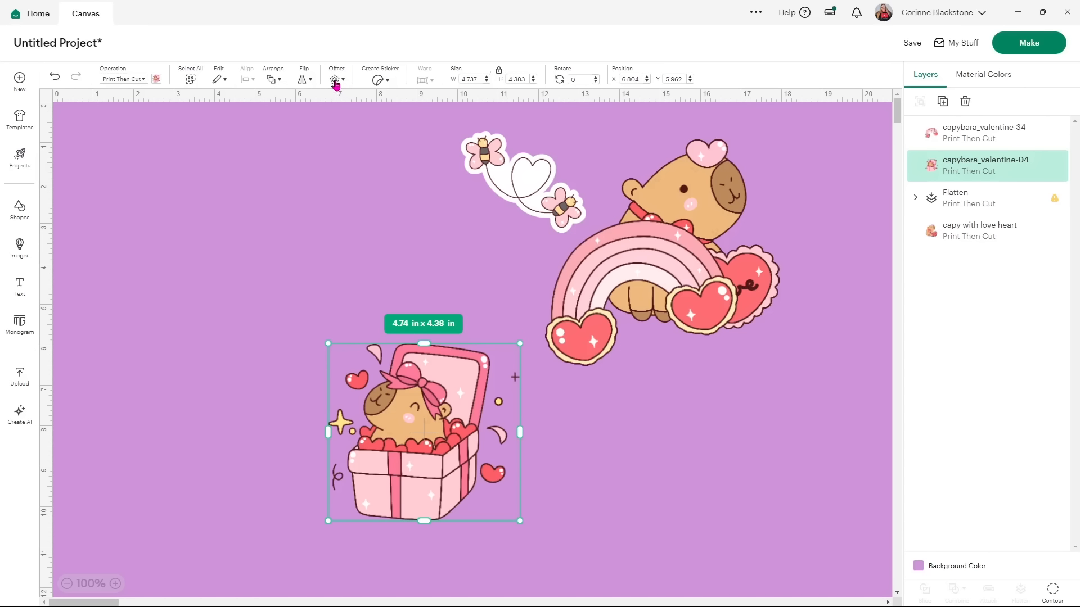
Add a 0.278 in Offset border around the gift-box capybara.
click(336, 80)
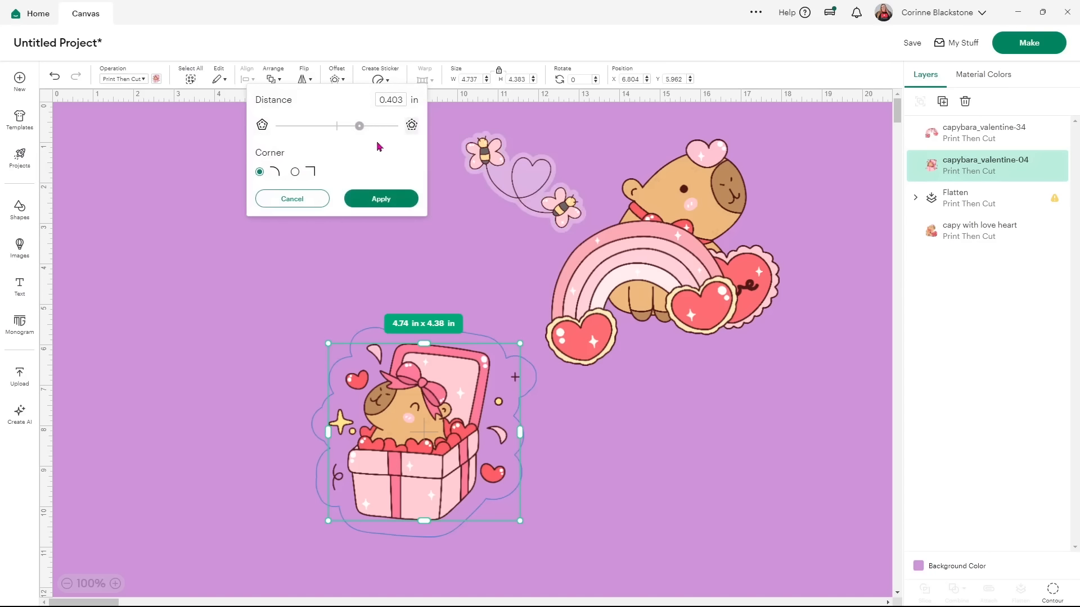
drag(359, 130, 354, 130)
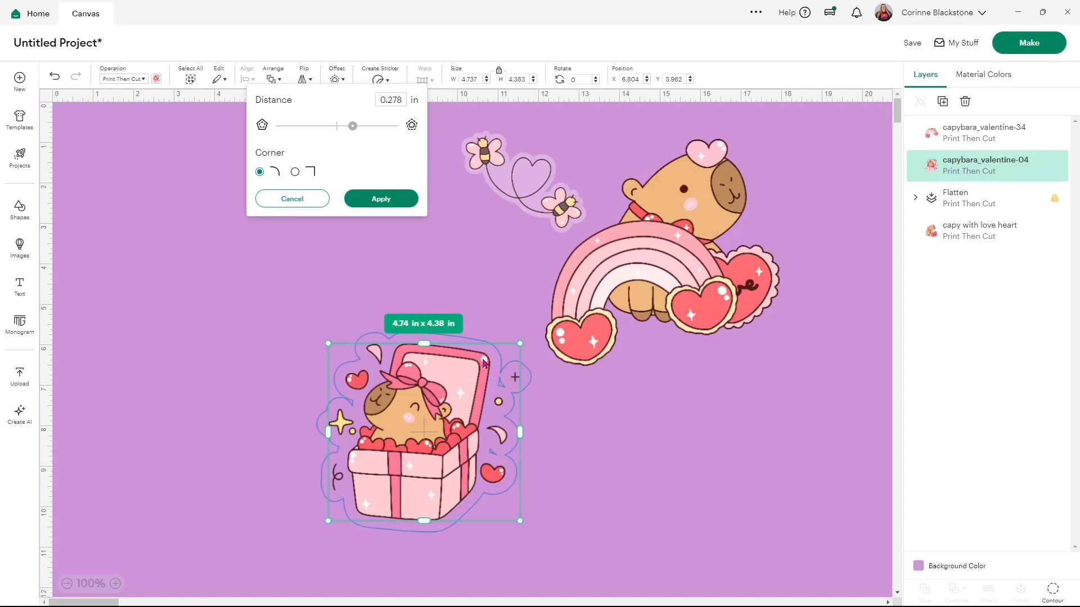
click(369, 201)
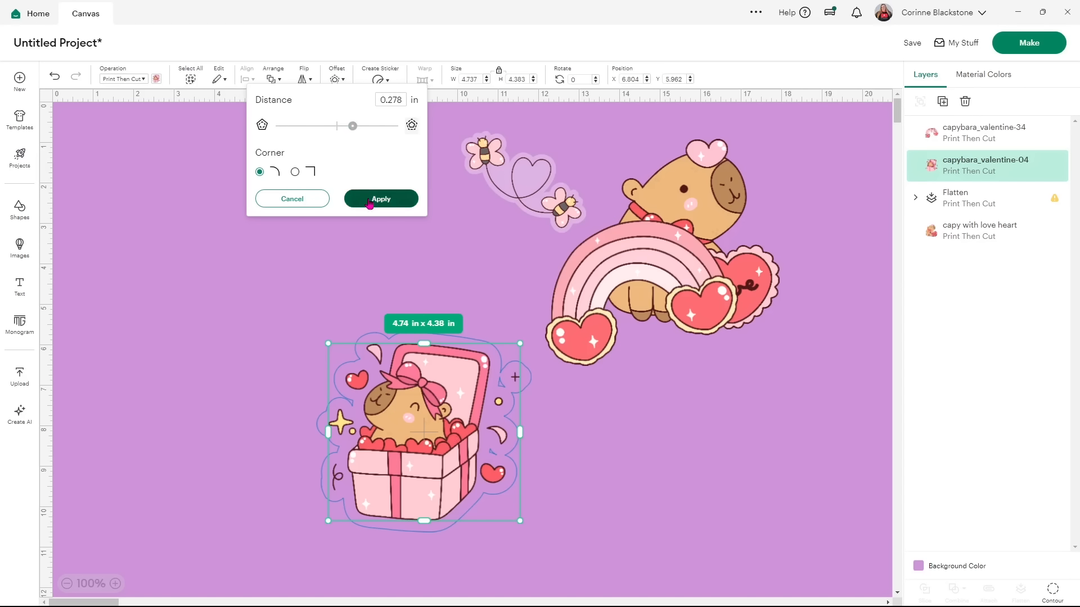
Hide all inner contours of the gift-box Offset and make the border white.
click(1051, 590)
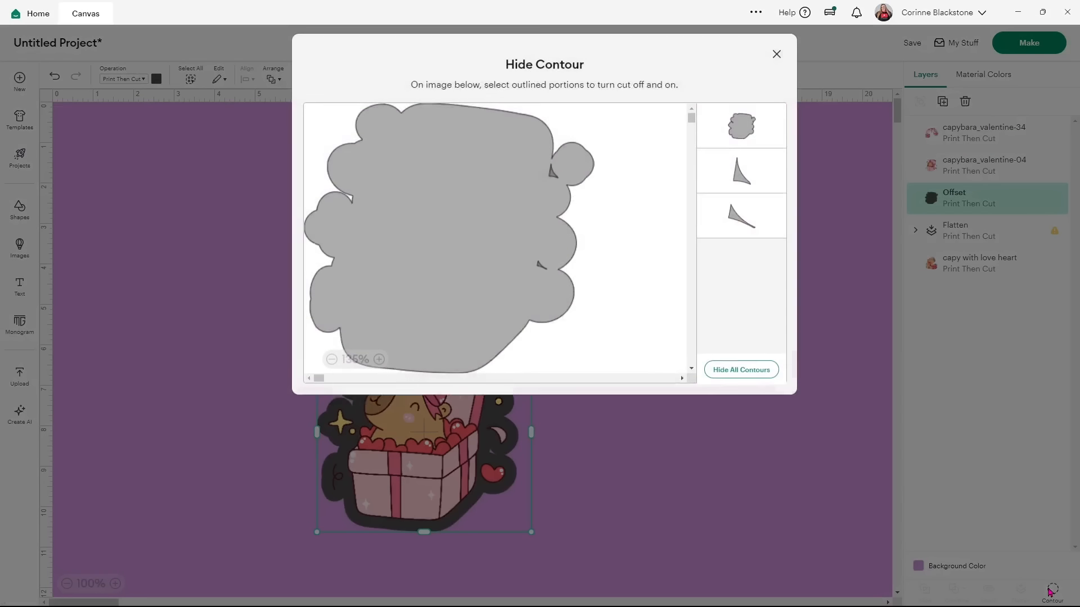
click(740, 377)
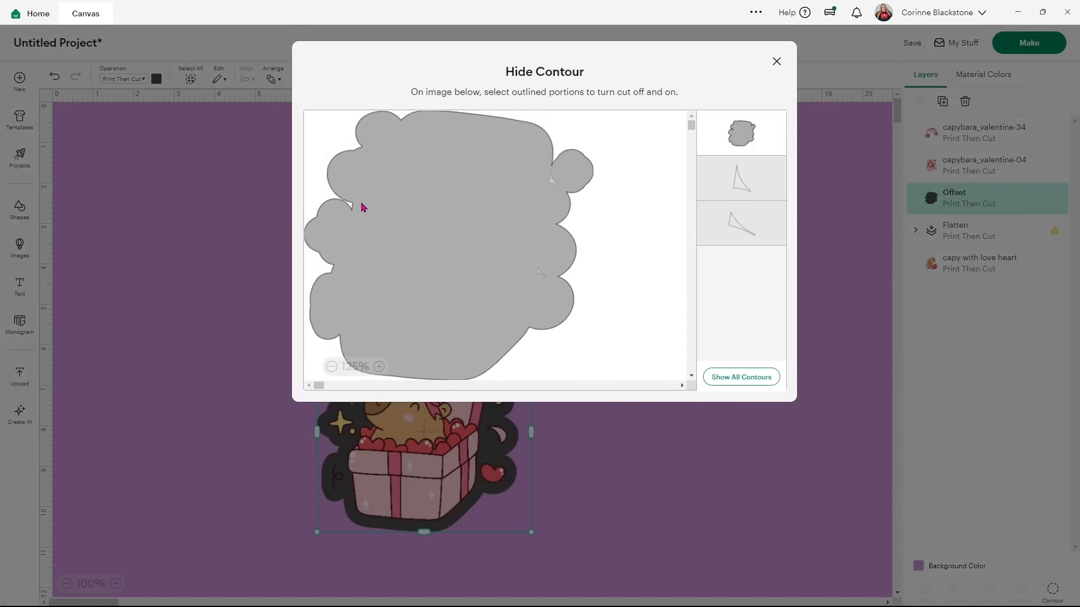
click(776, 61)
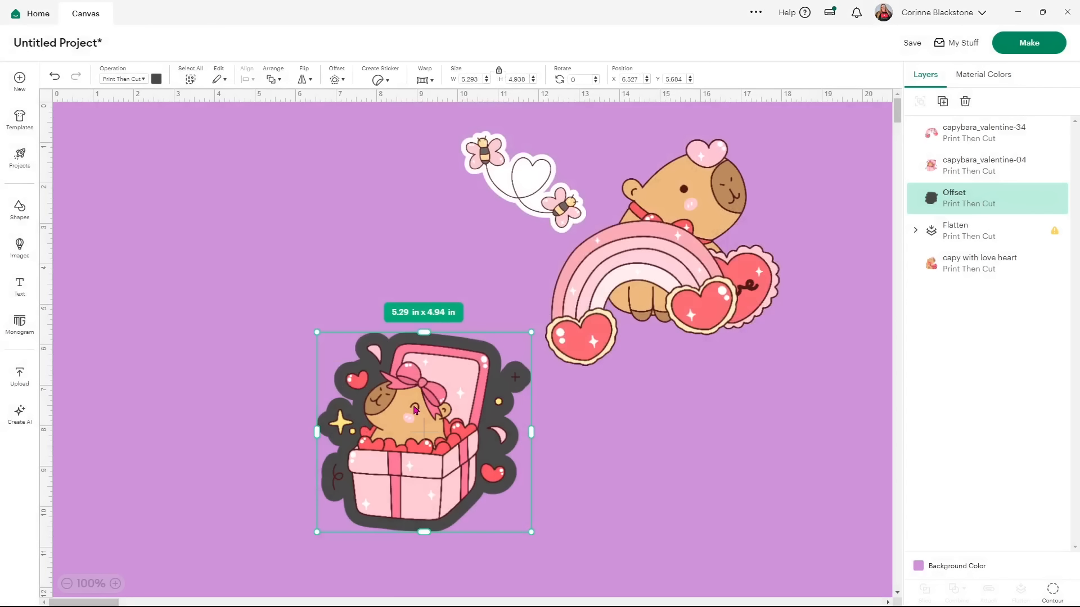
click(161, 80)
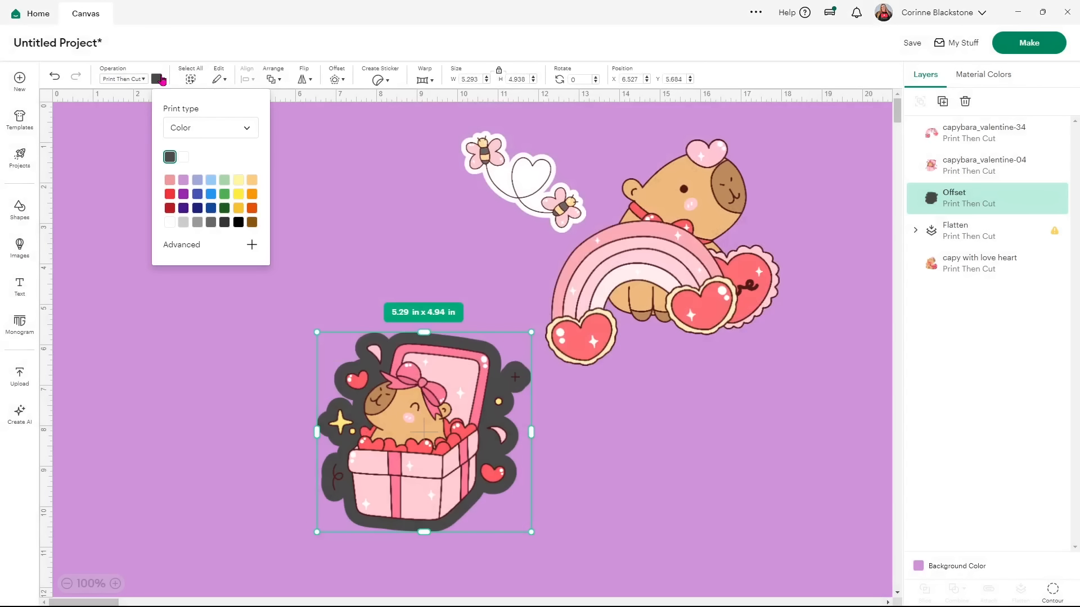
click(185, 159)
Flatten the gift-box capybara with its white border into one sticker and move it upper left.
click(169, 400)
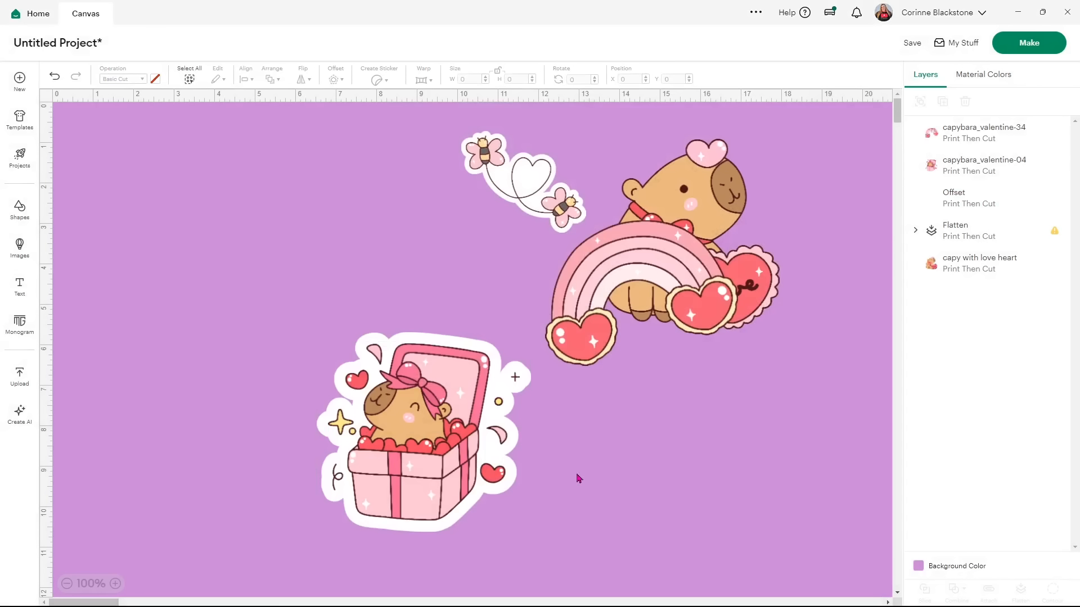
drag(531, 520, 332, 365)
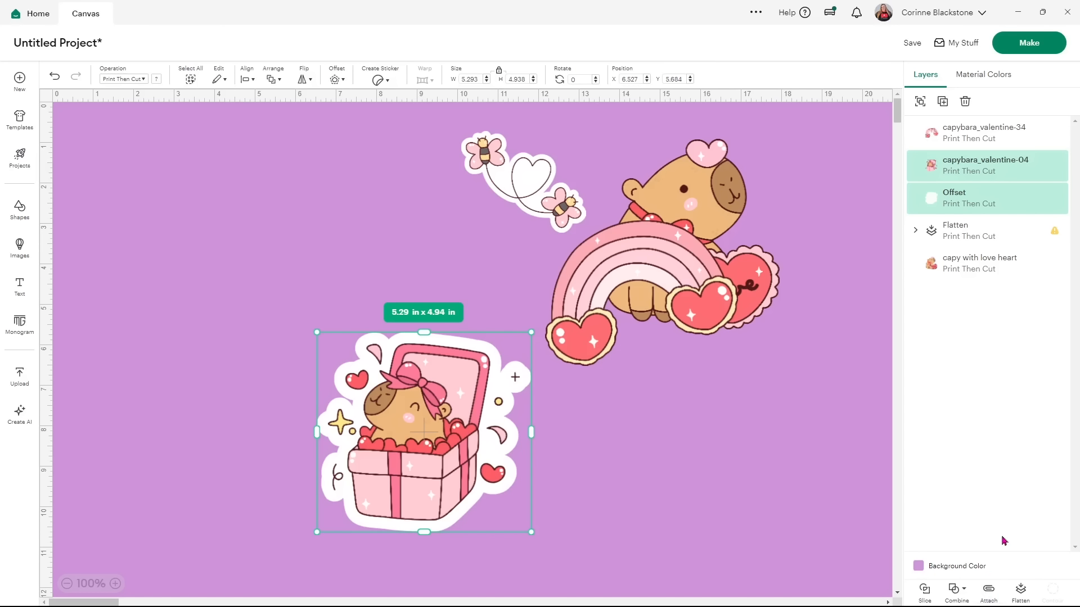
click(1022, 594)
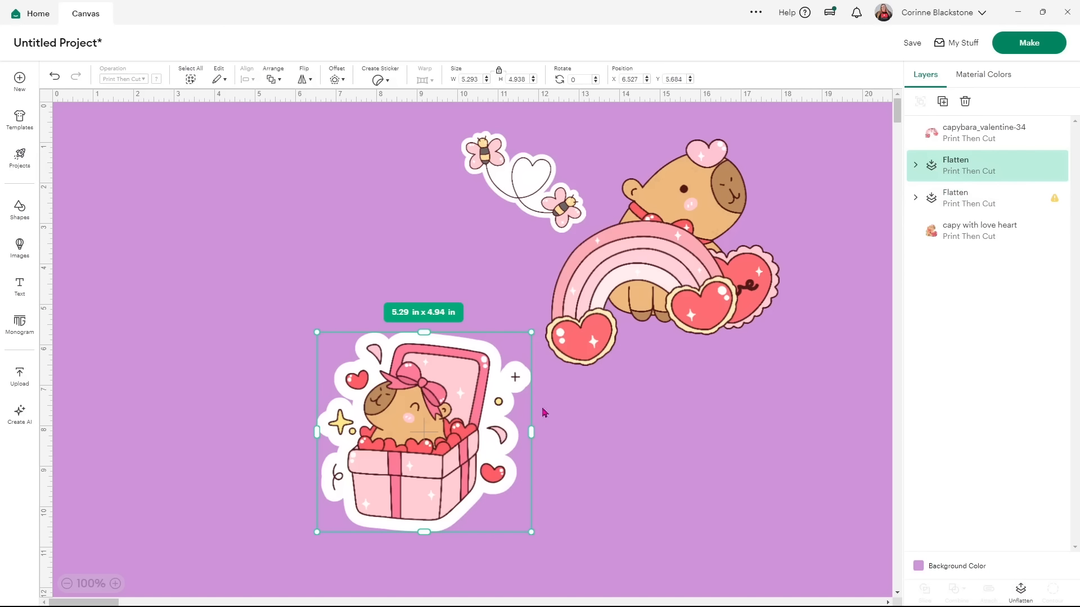
drag(447, 422, 372, 225)
Move the rainbow lower on the canvas and set the canvas background colour to white.
drag(674, 270, 543, 405)
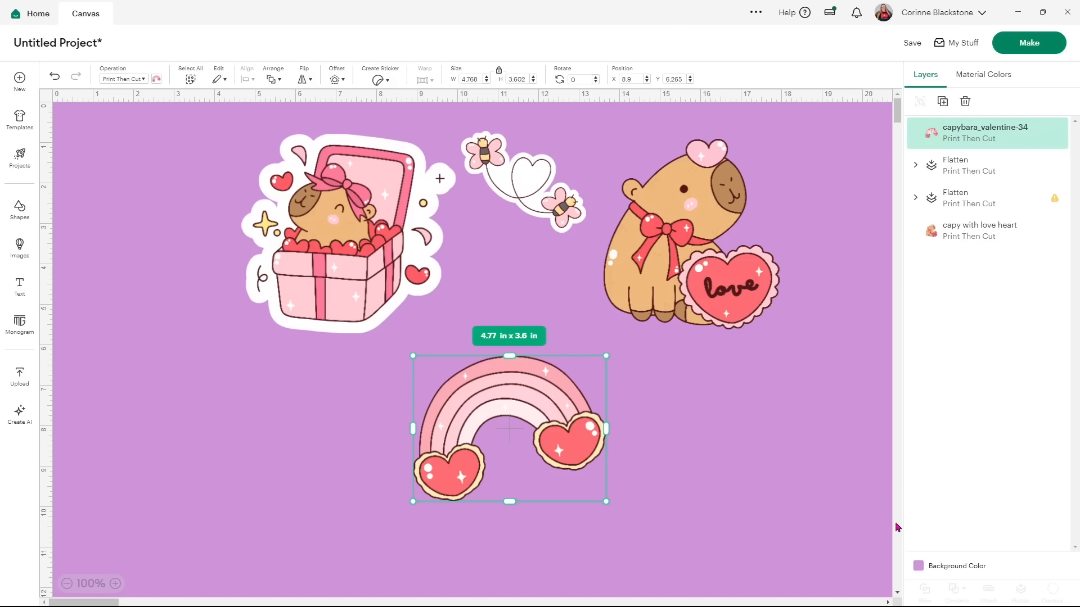
click(918, 566)
click(931, 510)
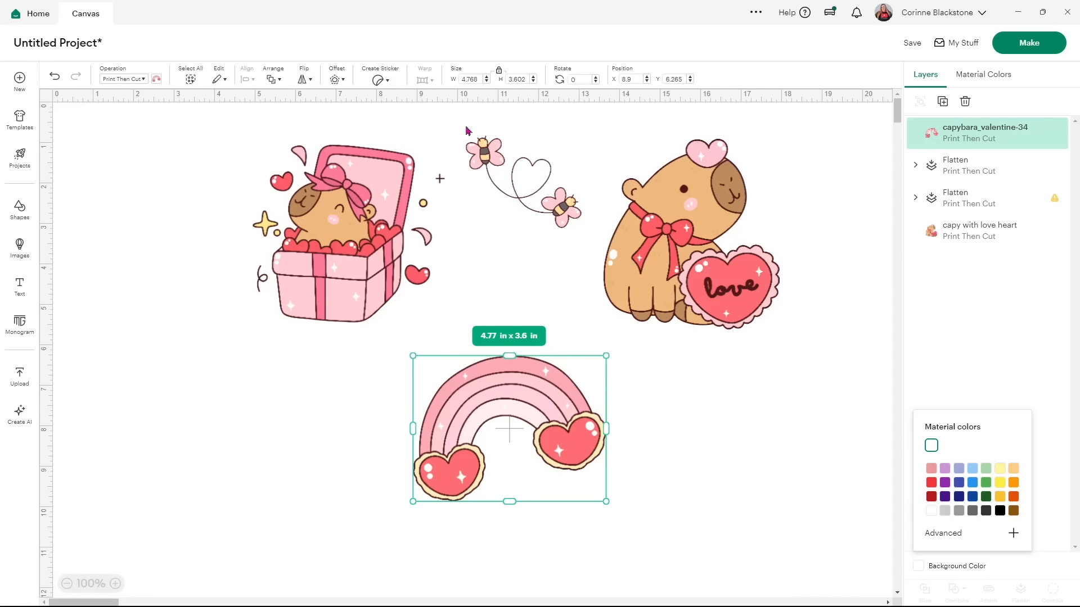
Add a white 0.056 in Offset border around the rainbow, giving a 4.88 x 3.71 in layer.
click(334, 80)
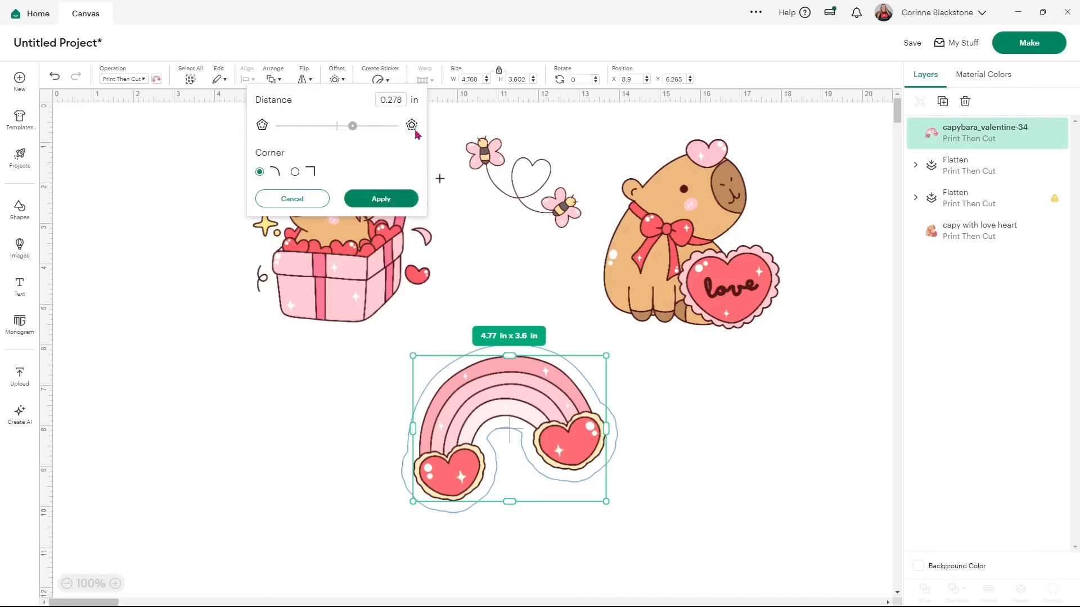
drag(353, 126, 340, 127)
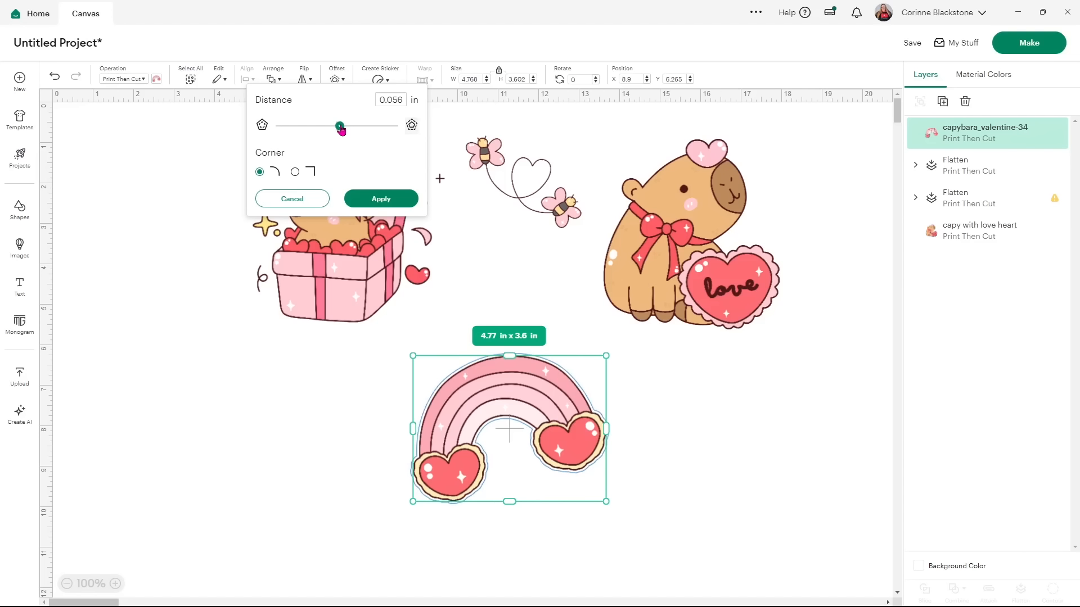
click(354, 199)
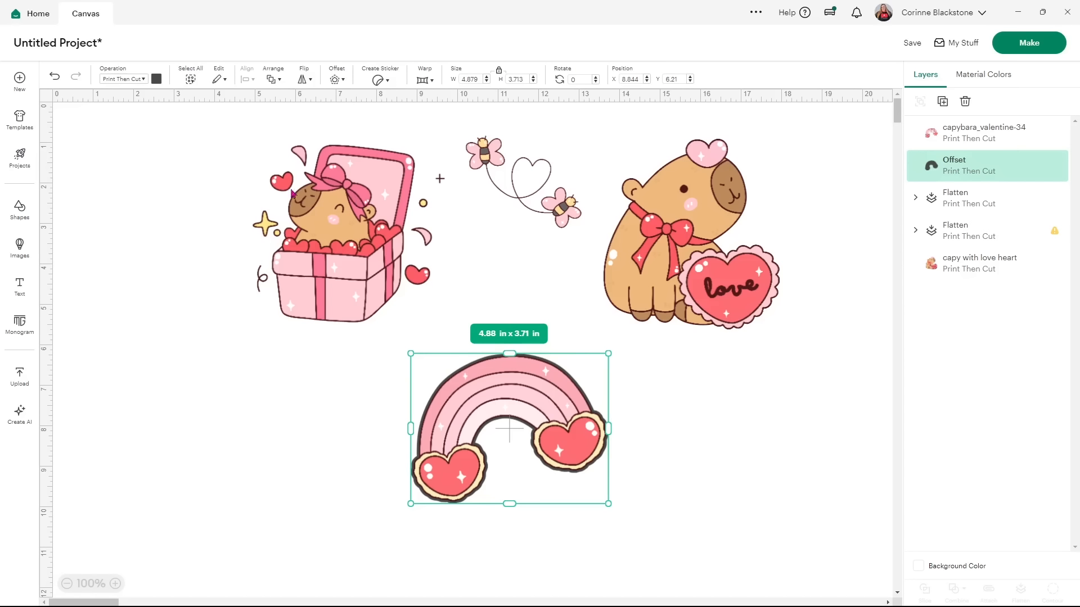
click(157, 81)
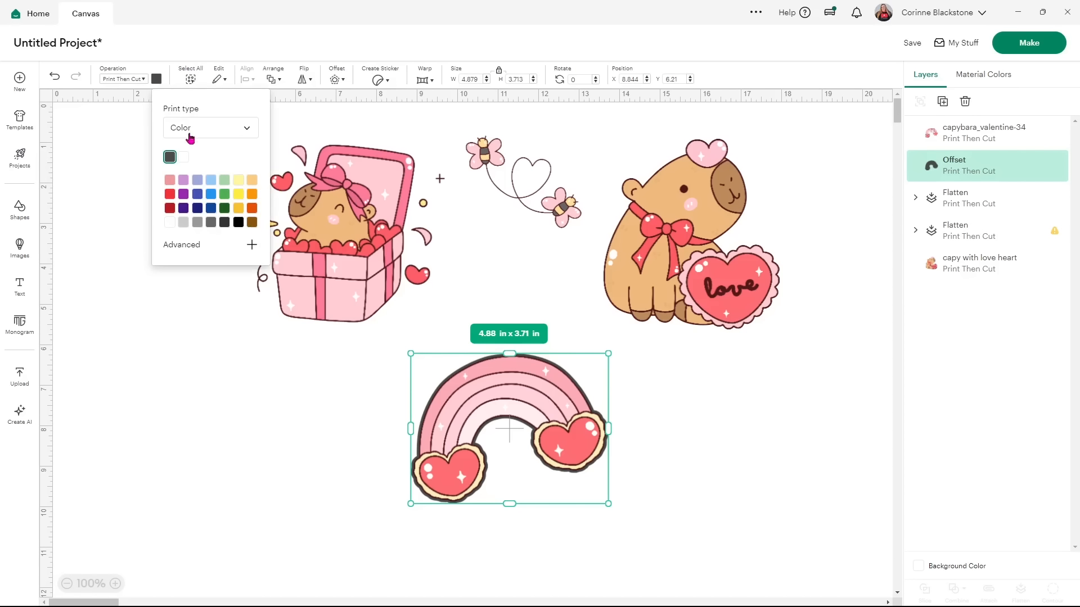
click(176, 159)
click(201, 384)
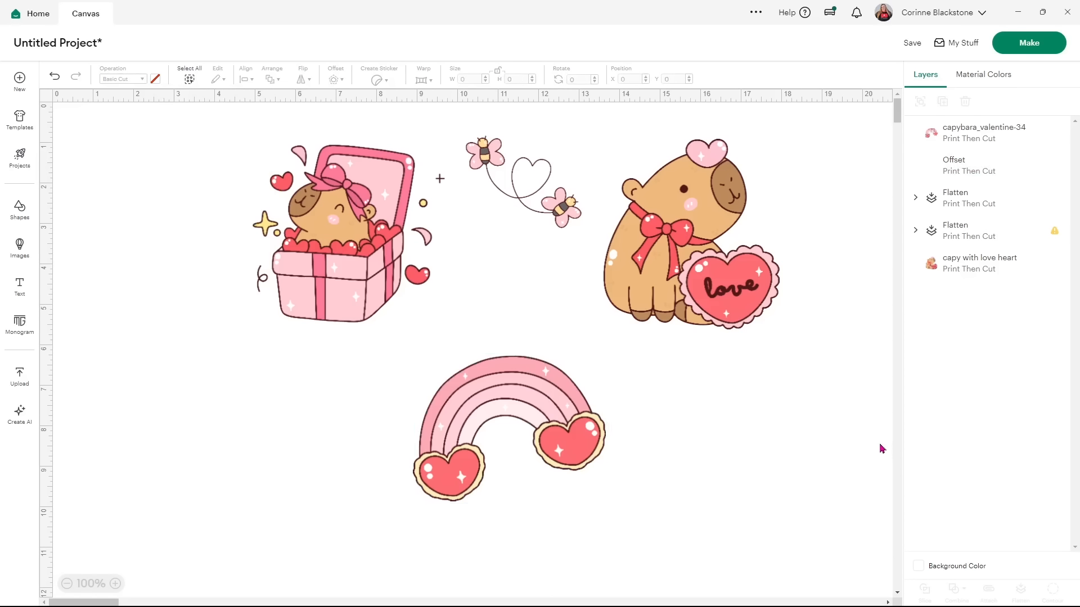
click(977, 179)
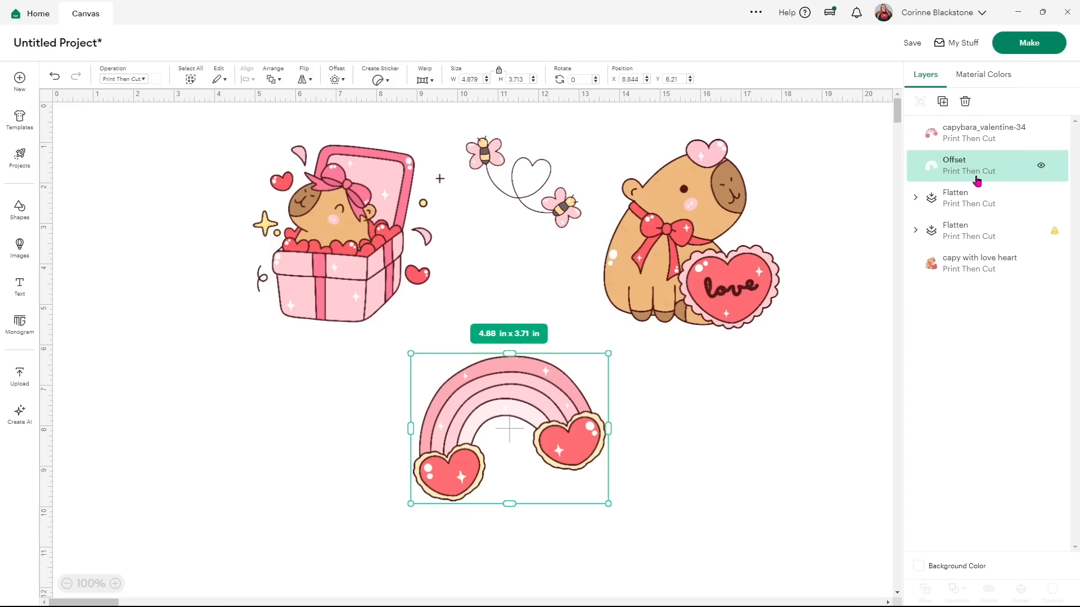
Set the rainbow border to Basic Cut, flatten it with the rainbow, and make the background light purple.
click(131, 79)
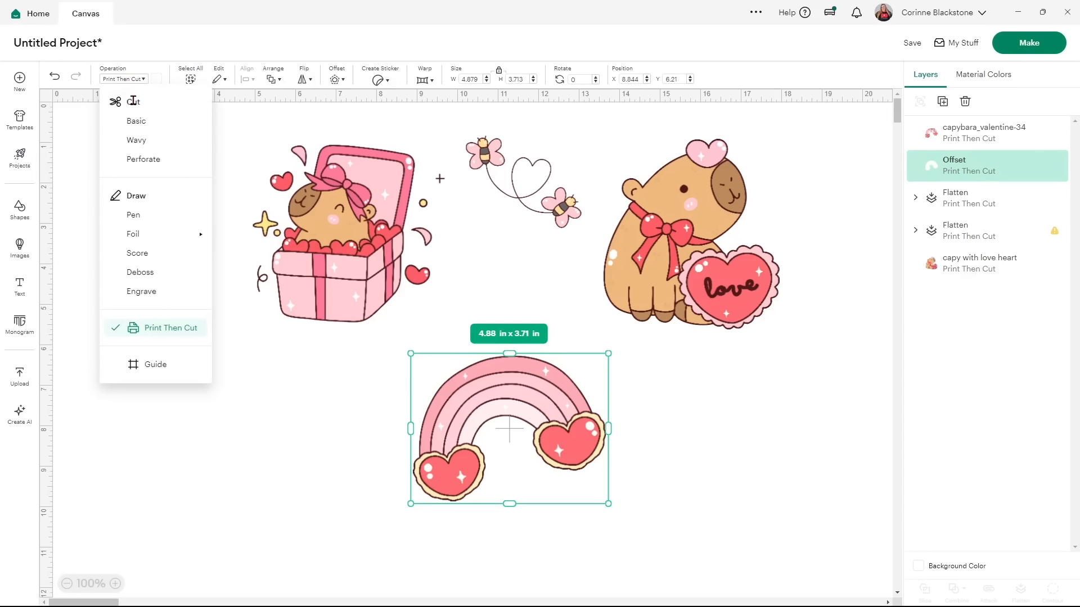
click(135, 122)
click(674, 447)
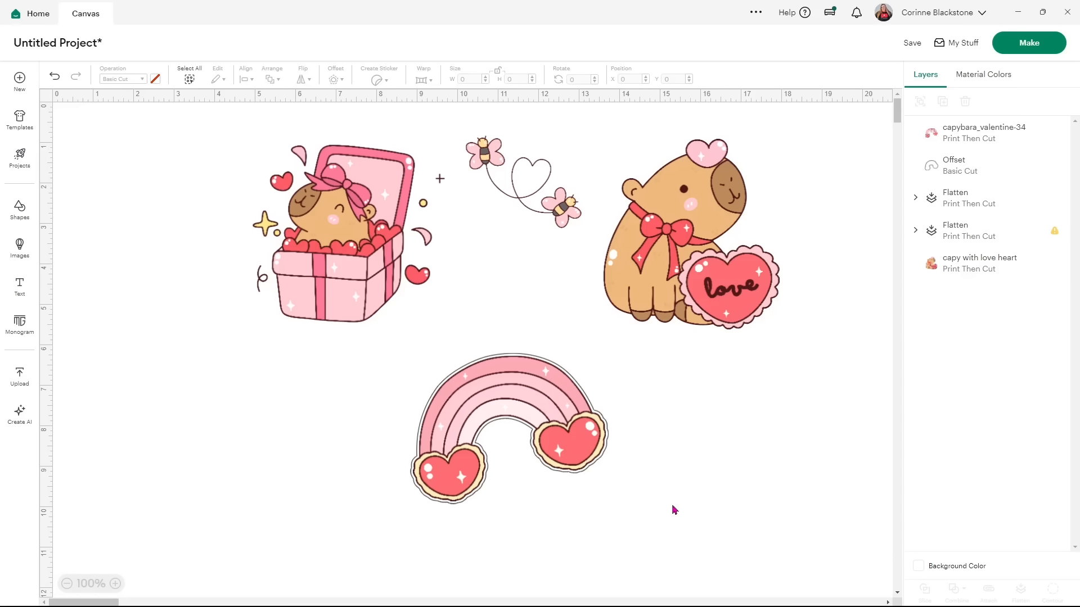
drag(707, 460, 411, 415)
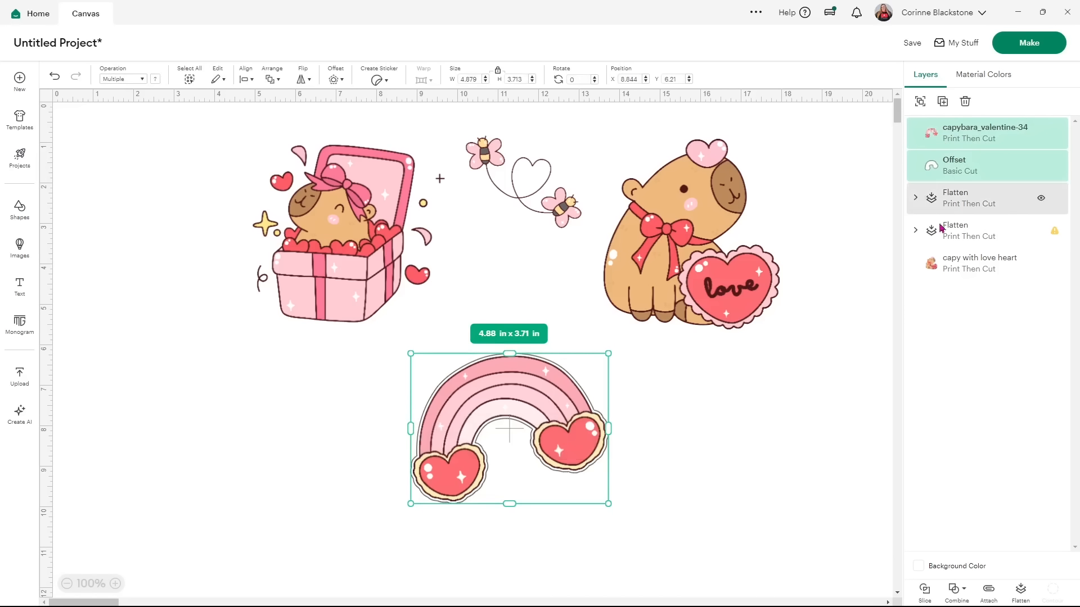
click(1020, 590)
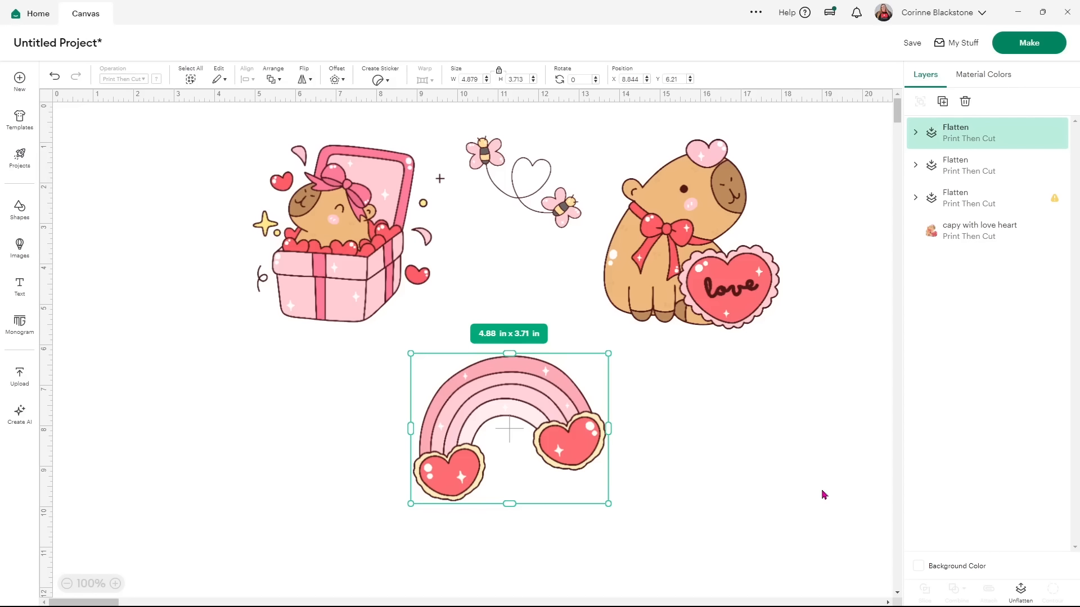
click(918, 567)
click(947, 471)
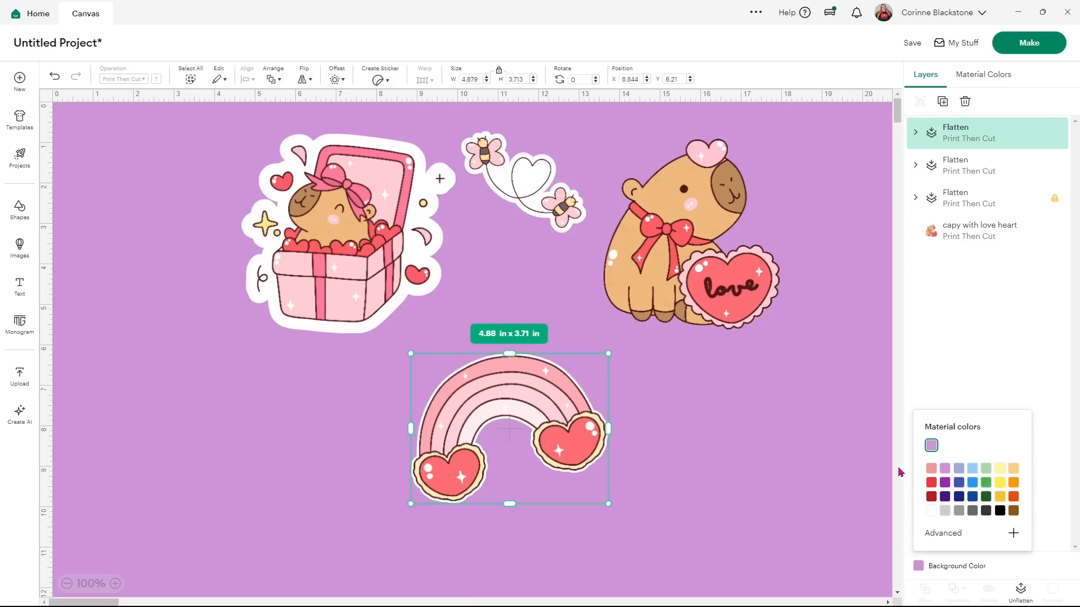
Move the rainbow upper left and the love-heart capybara down, then place the letter size guide at X 7.847, Y 1.264.
click(664, 456)
drag(556, 401, 247, 188)
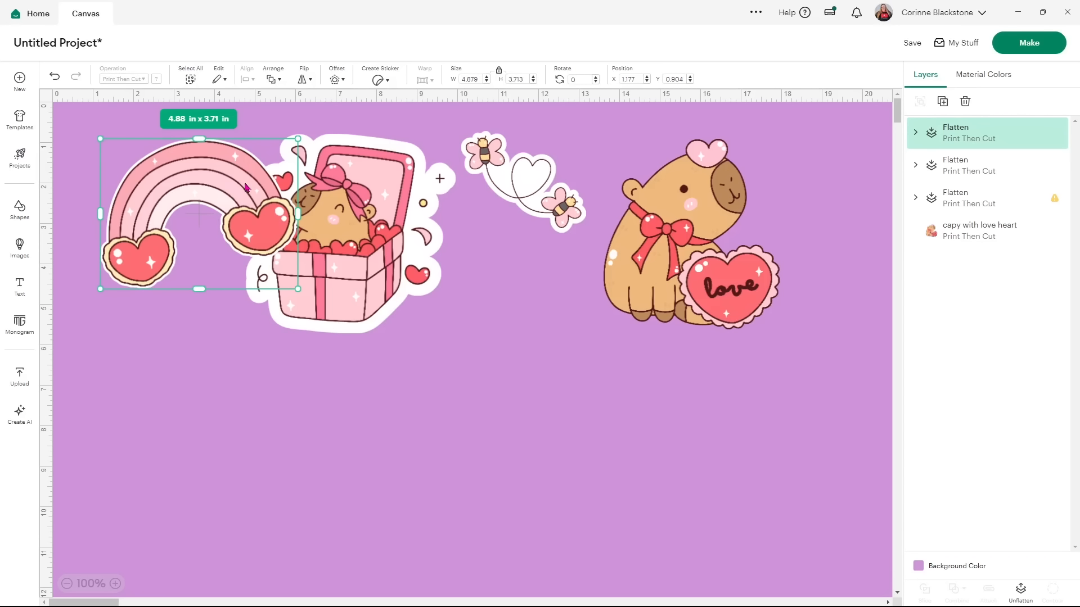
drag(686, 297, 633, 431)
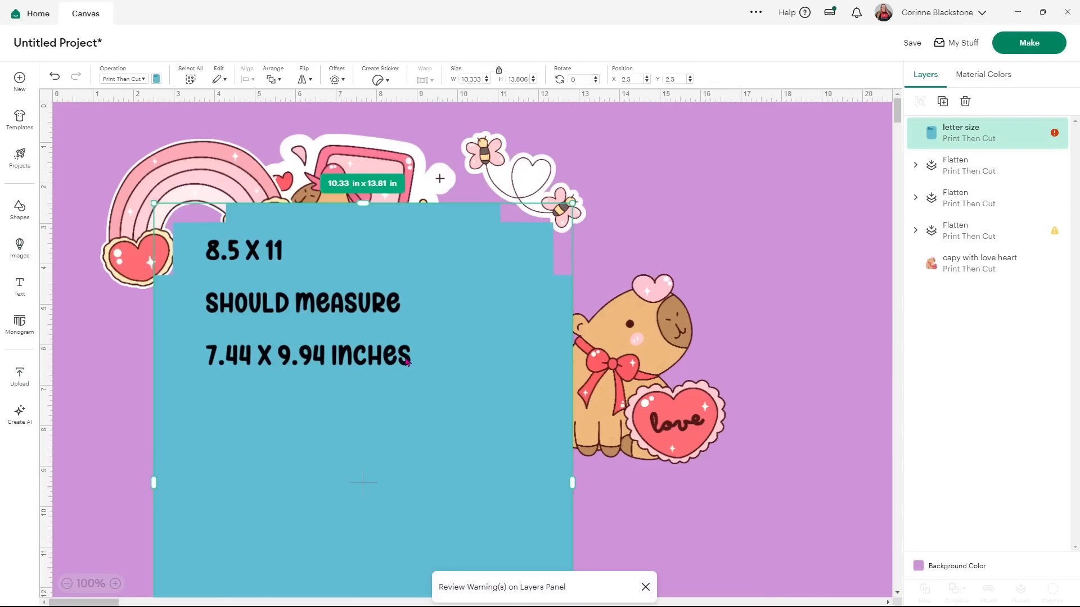
drag(407, 361, 611, 298)
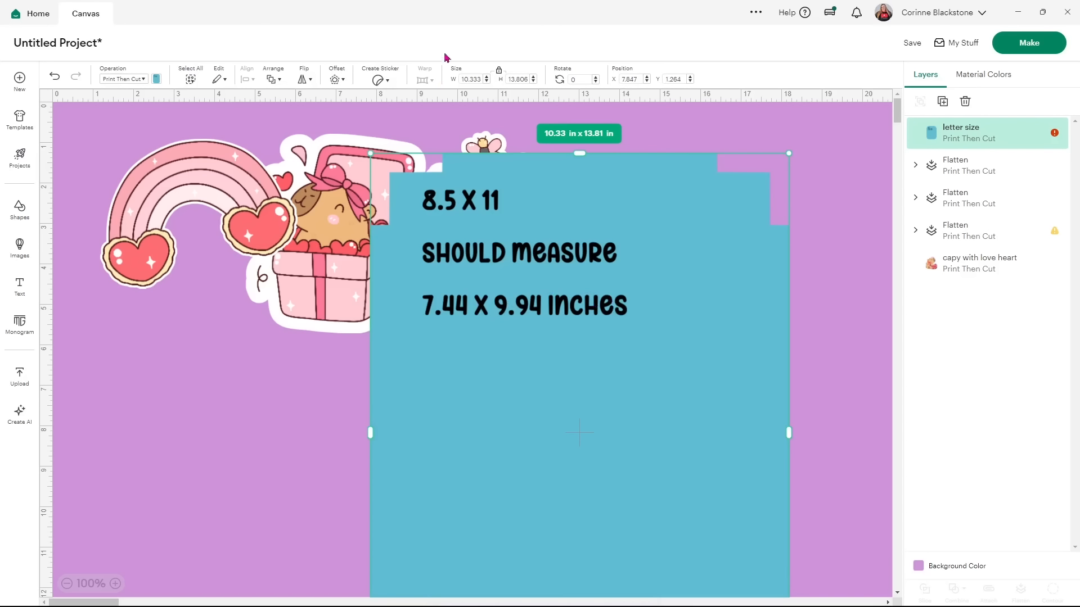
Make the letter size guide 7.43 in wide and send it behind the stickers.
click(471, 78)
text(7.)
key(Return)
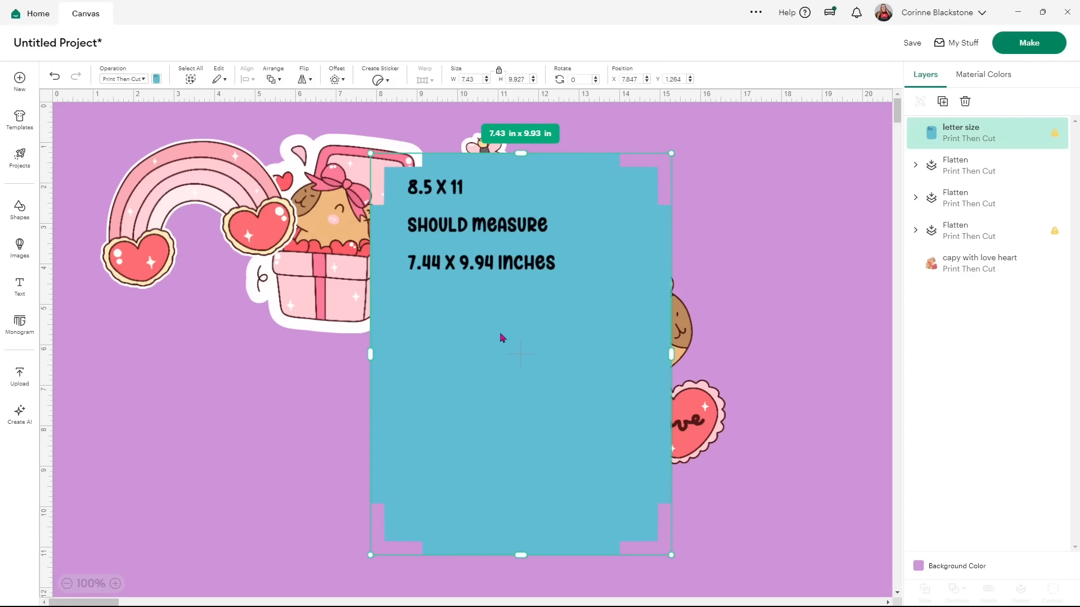
right_click(536, 321)
click(560, 429)
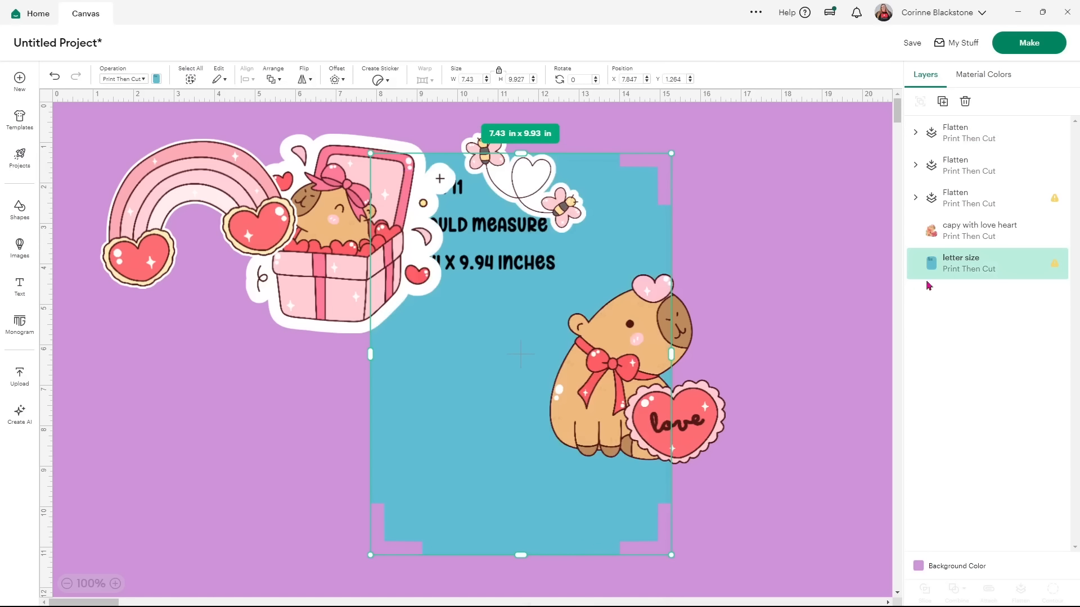
Nudge the letter size guide slightly left and down, then deselect it.
click(1056, 203)
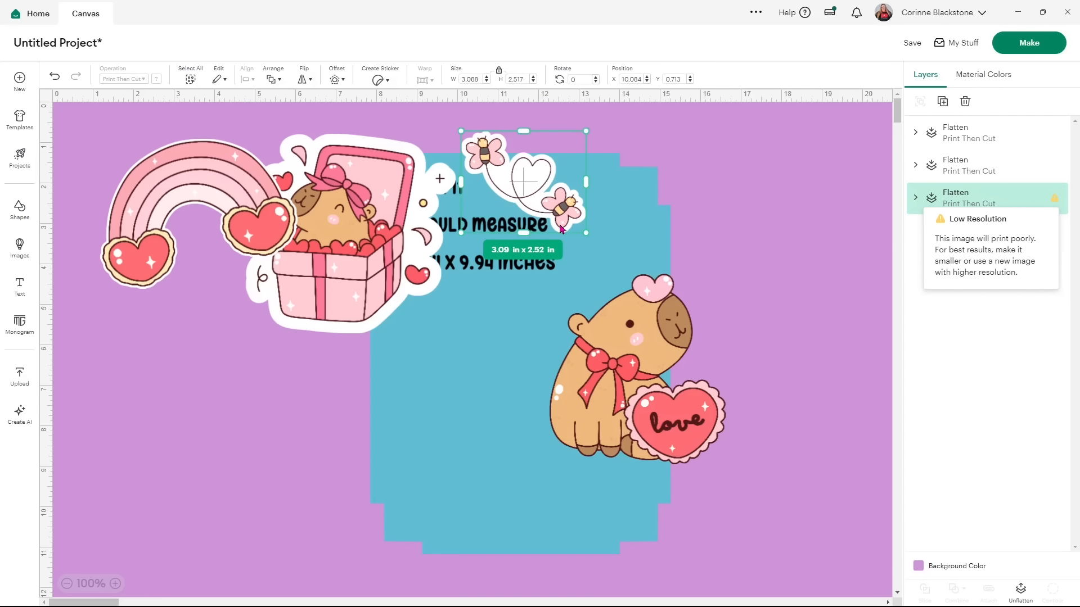
click(632, 218)
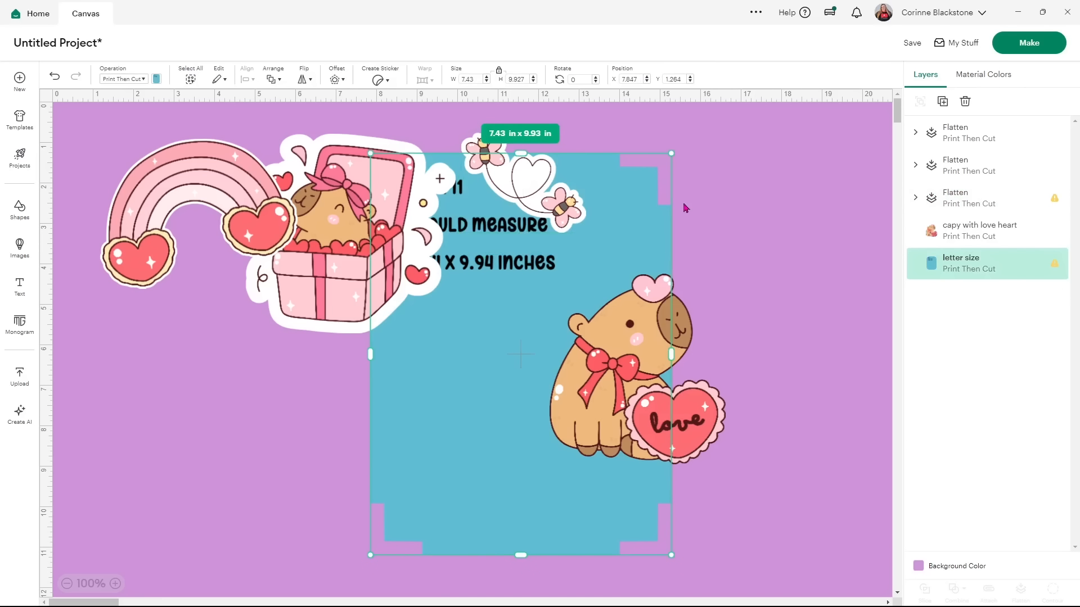
drag(540, 190, 537, 190)
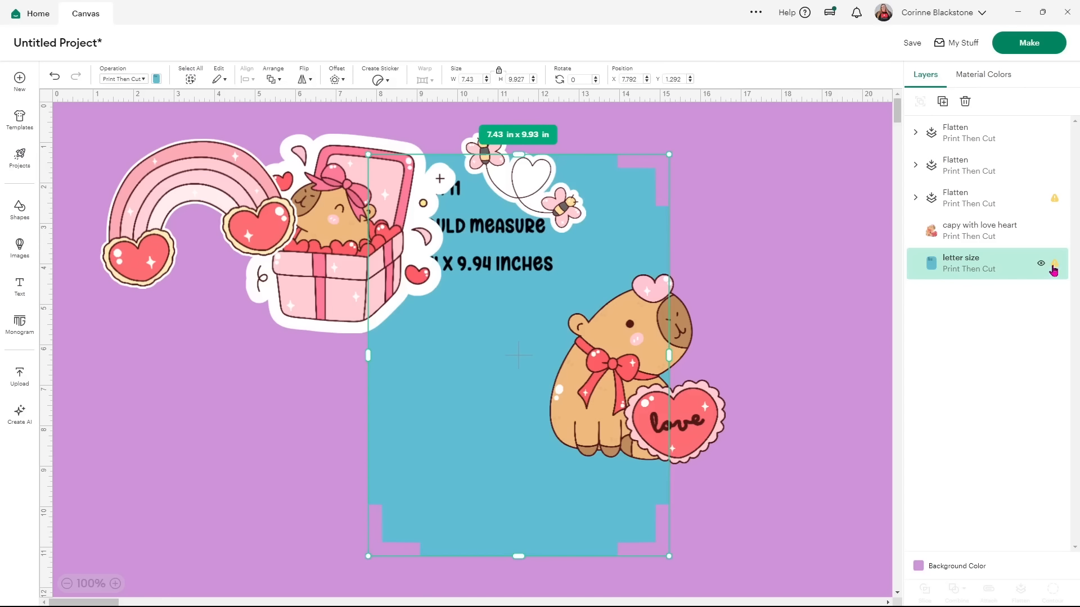
click(841, 241)
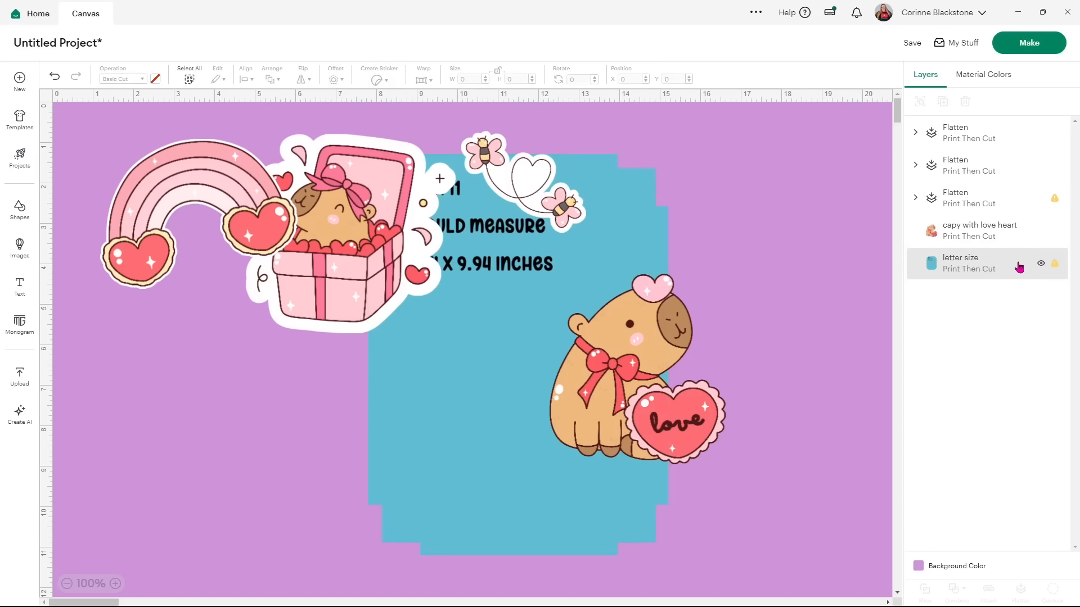
Move the bees-and-heart sticker onto the guide, rotate it, and park it lower left.
drag(526, 187, 447, 502)
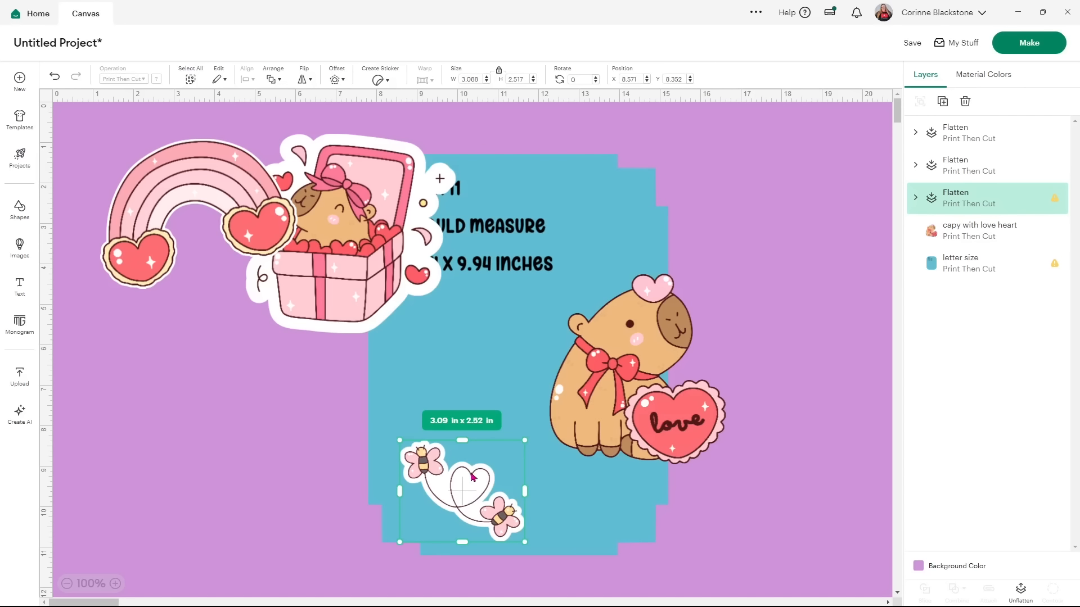
drag(364, 274, 800, 264)
drag(464, 502, 403, 439)
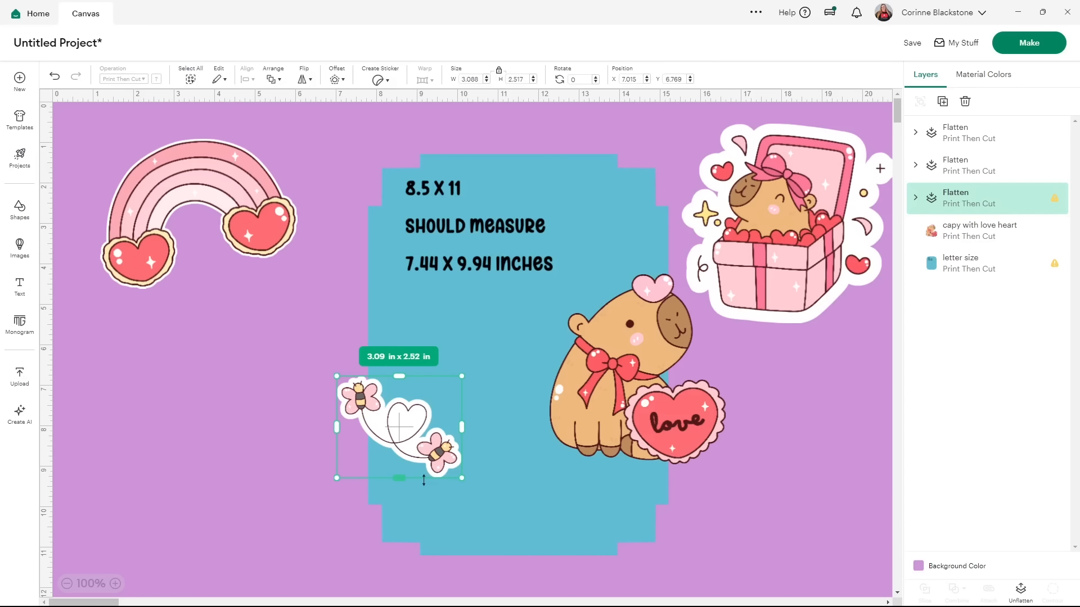
drag(408, 443, 442, 518)
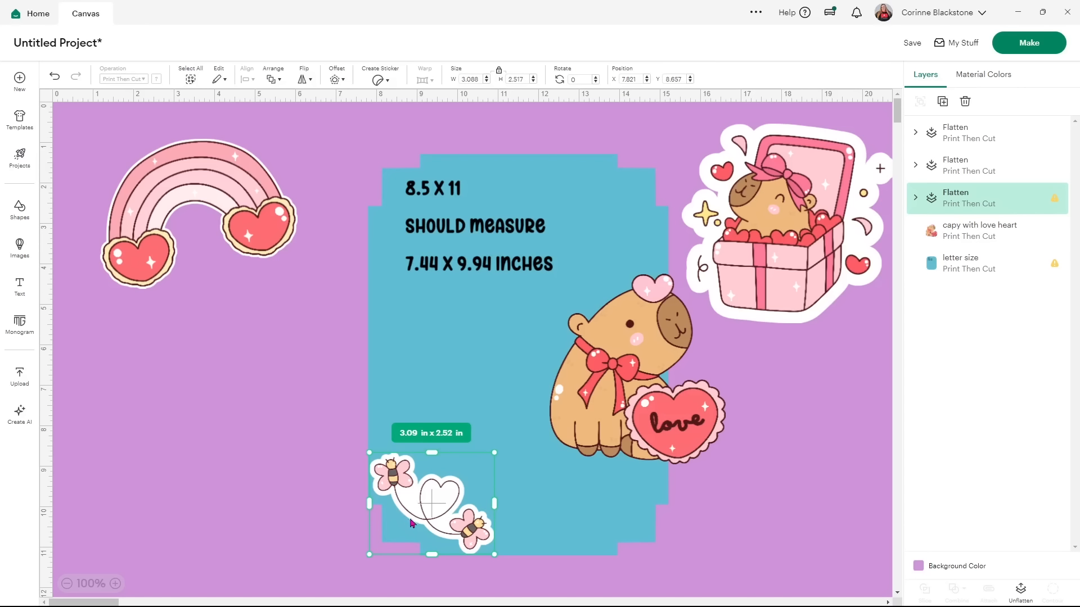
drag(502, 453, 450, 419)
drag(447, 511, 464, 296)
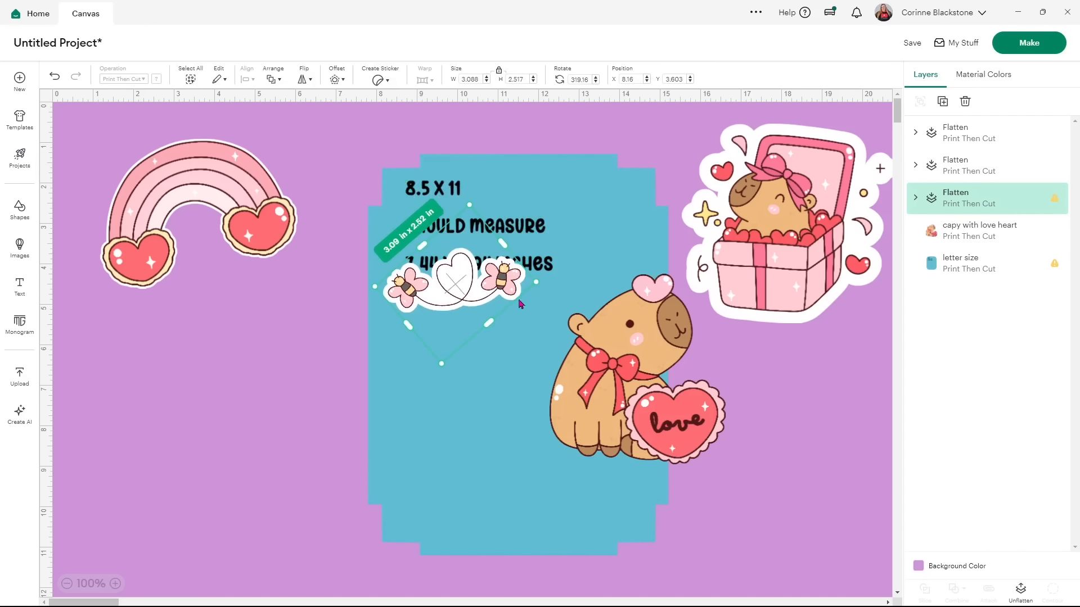
drag(542, 286, 523, 232)
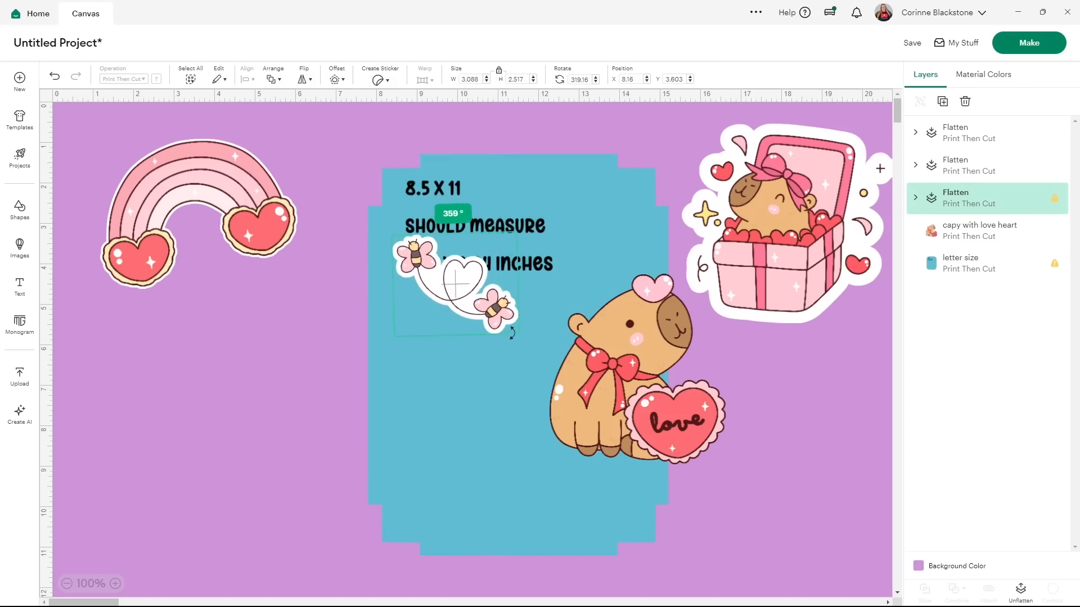
drag(464, 291, 509, 465)
Place the rainbow at about 2 in wide and the gift box at about 2.2 in, upper right.
drag(235, 199, 527, 231)
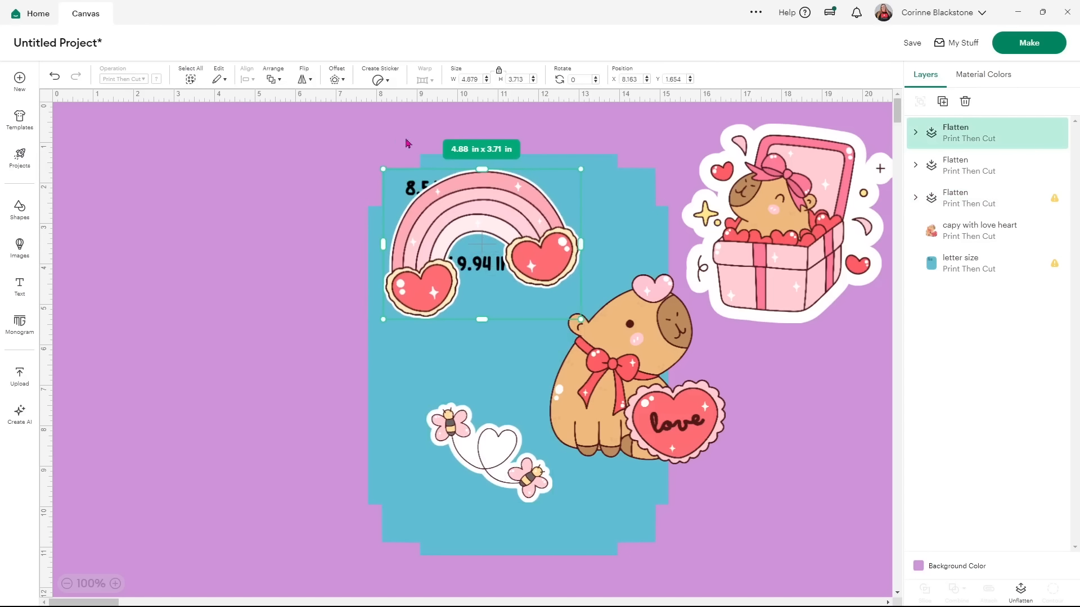
drag(578, 316, 453, 227)
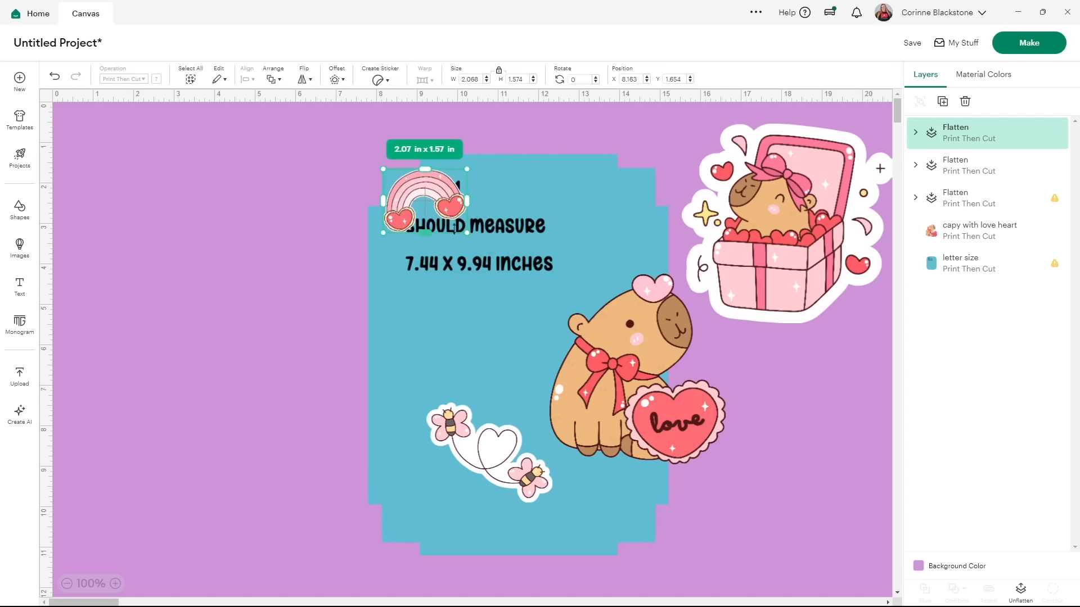
drag(583, 338, 230, 363)
drag(758, 265, 525, 357)
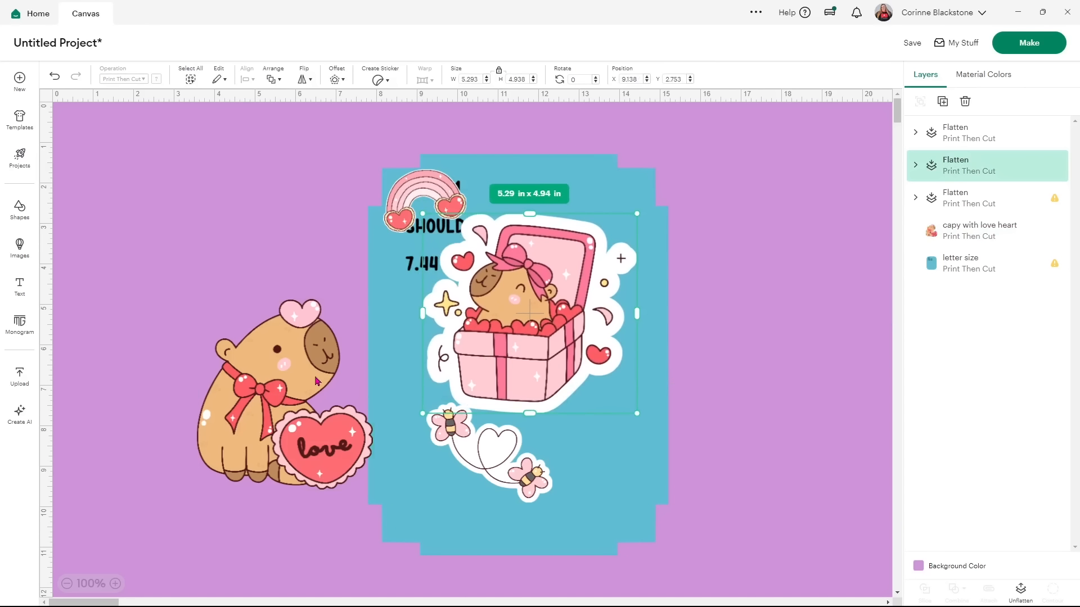
drag(638, 418, 483, 302)
drag(482, 248, 622, 203)
Shrink the bees sticker to 1.7 x 1.38 in, duplicate it, and bring the capybara onto the sheet.
drag(489, 478, 540, 294)
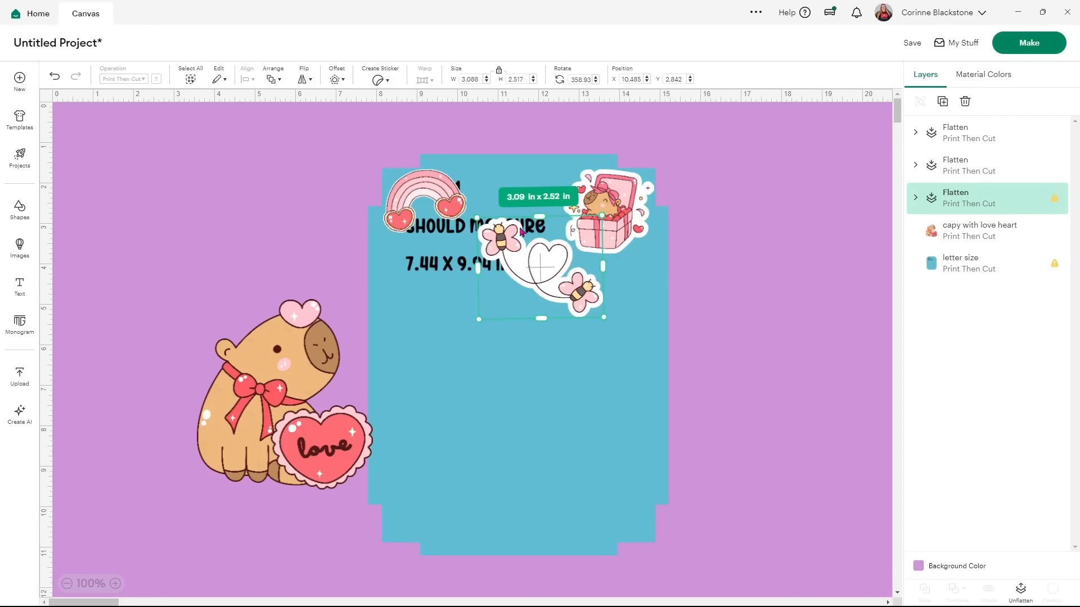
click(735, 261)
click(515, 245)
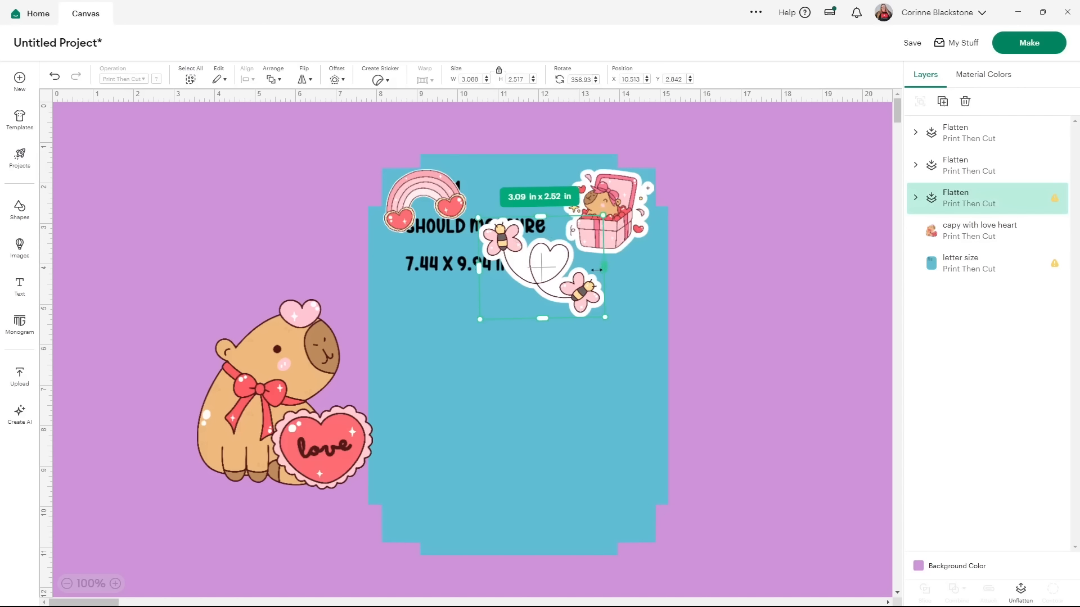
drag(606, 316, 499, 204)
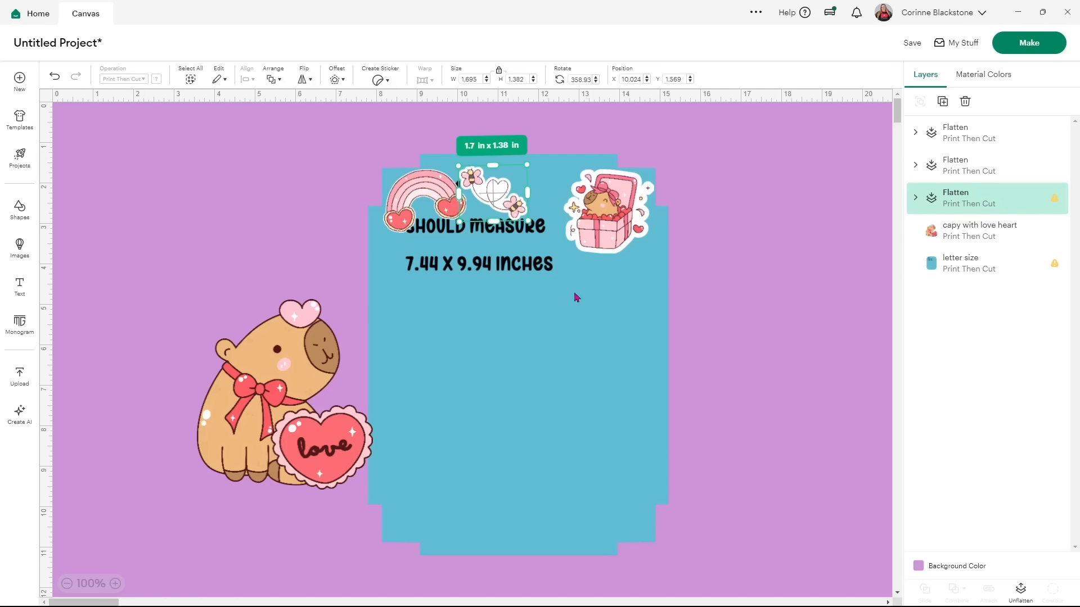
click(943, 102)
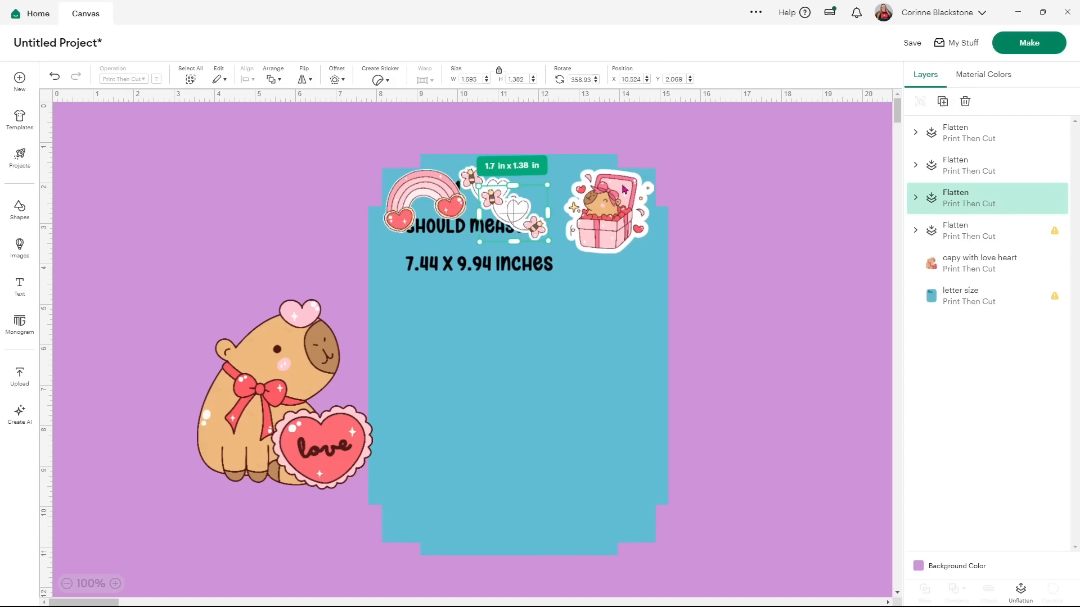
drag(511, 219, 534, 238)
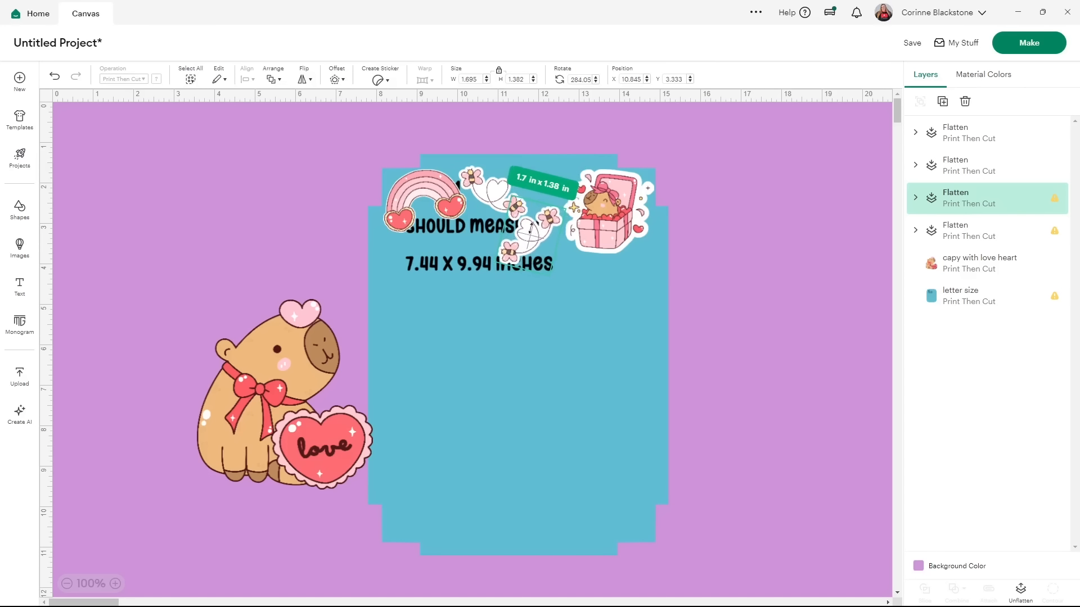
click(250, 383)
drag(251, 383, 489, 455)
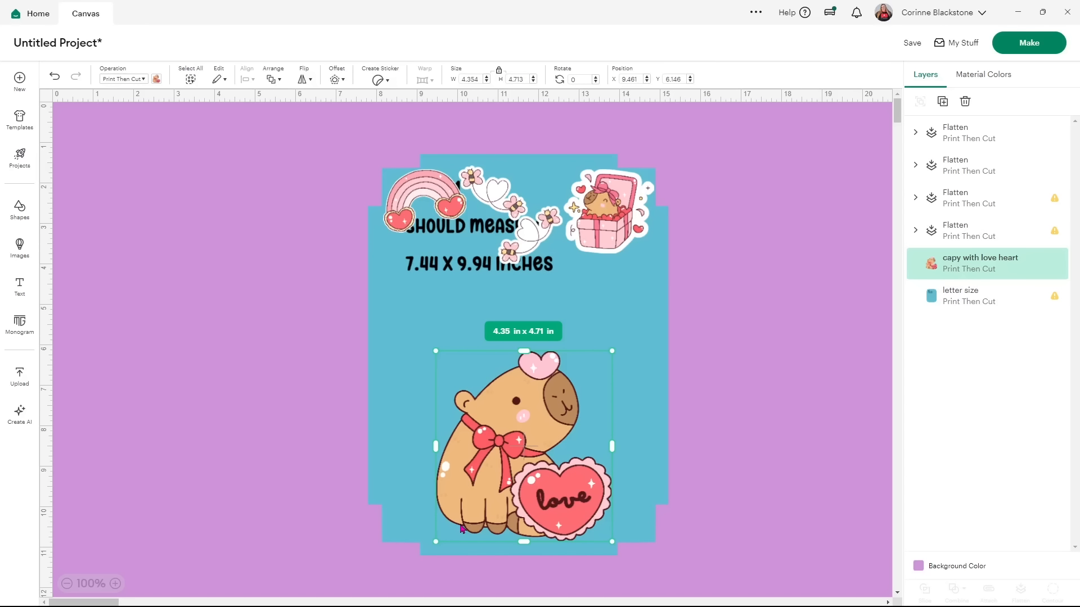
Attach all stickers with the guide hidden, dismiss the too-large warning, then detach them.
drag(515, 434, 512, 448)
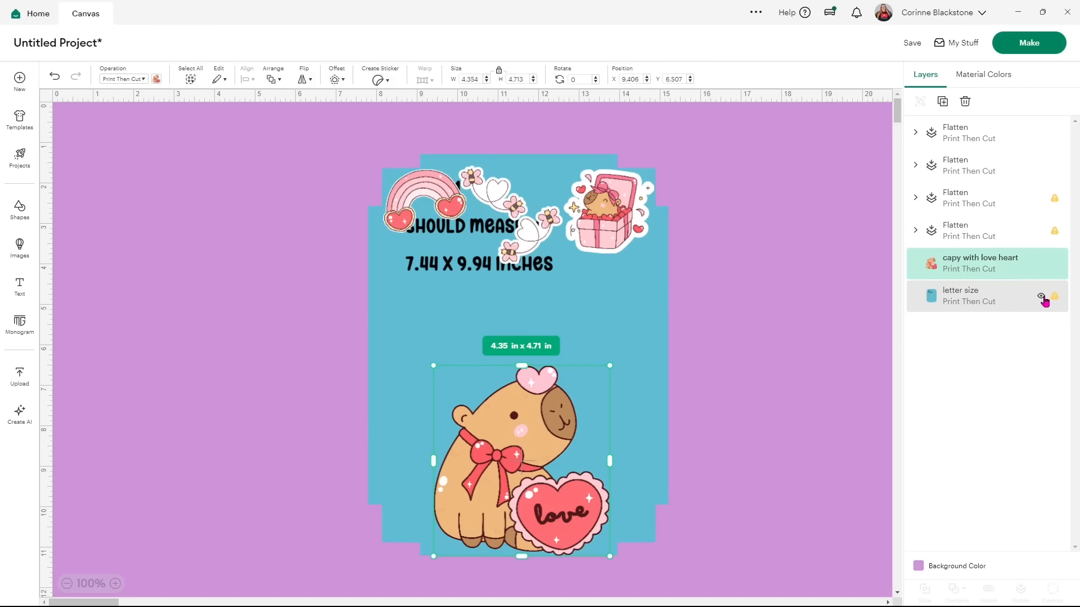
click(1041, 296)
drag(707, 542, 328, 177)
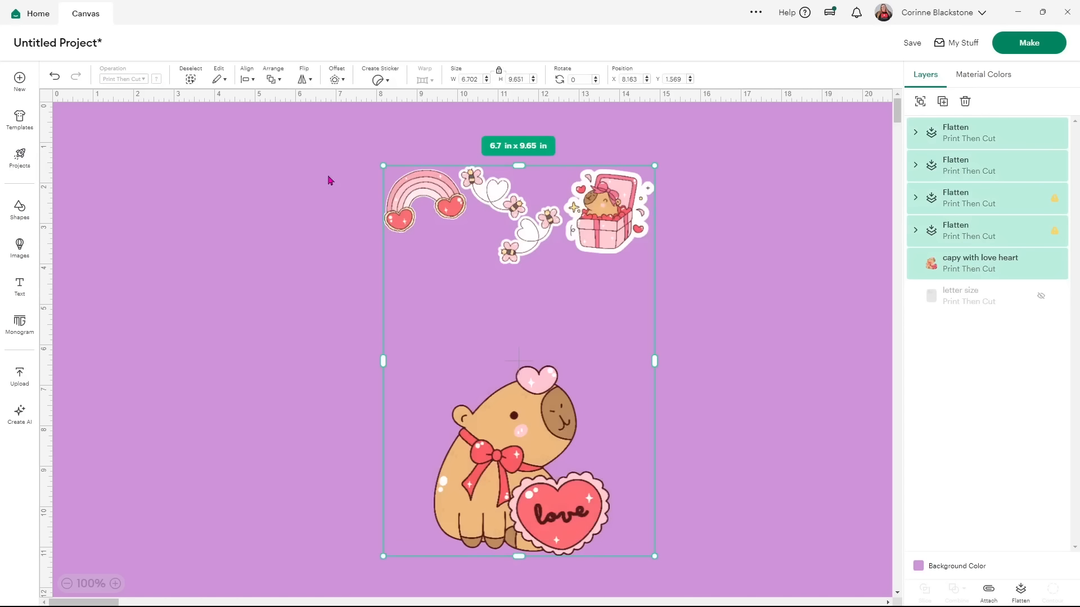
click(988, 590)
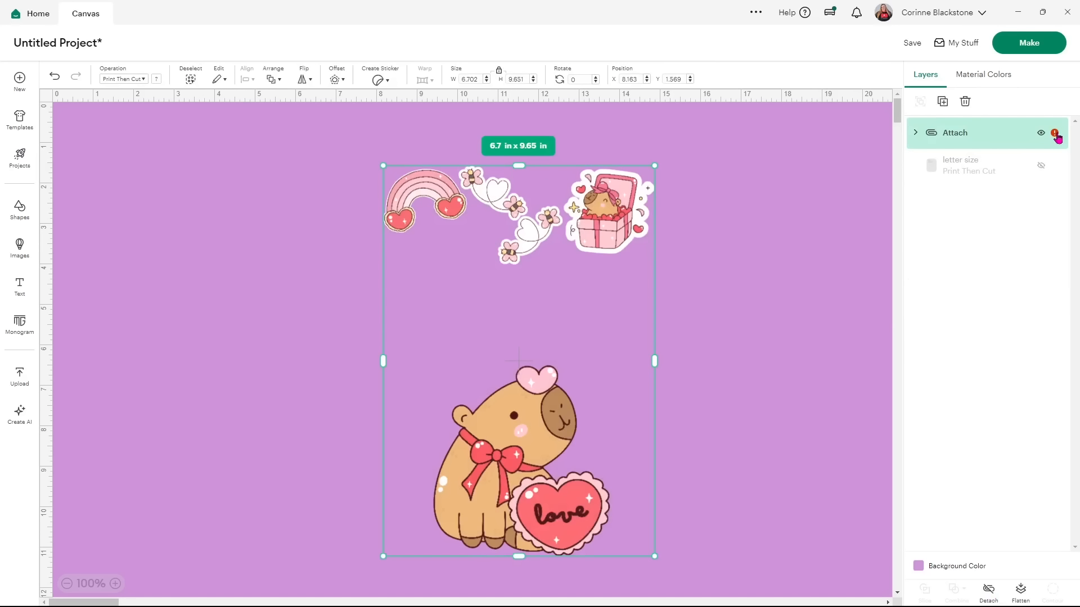
click(1055, 135)
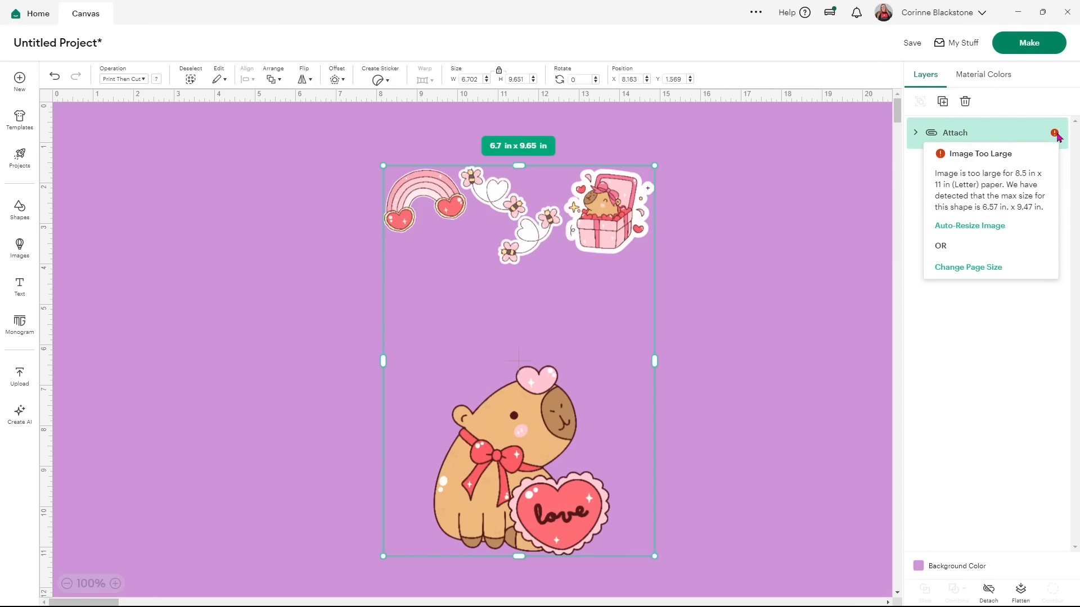
click(980, 312)
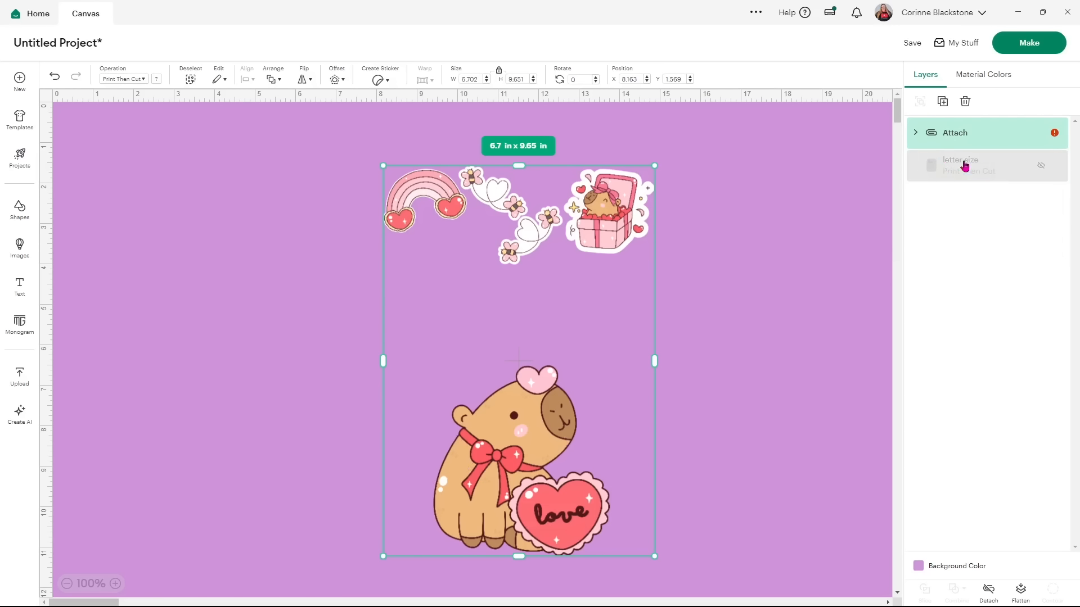
click(988, 589)
click(1040, 298)
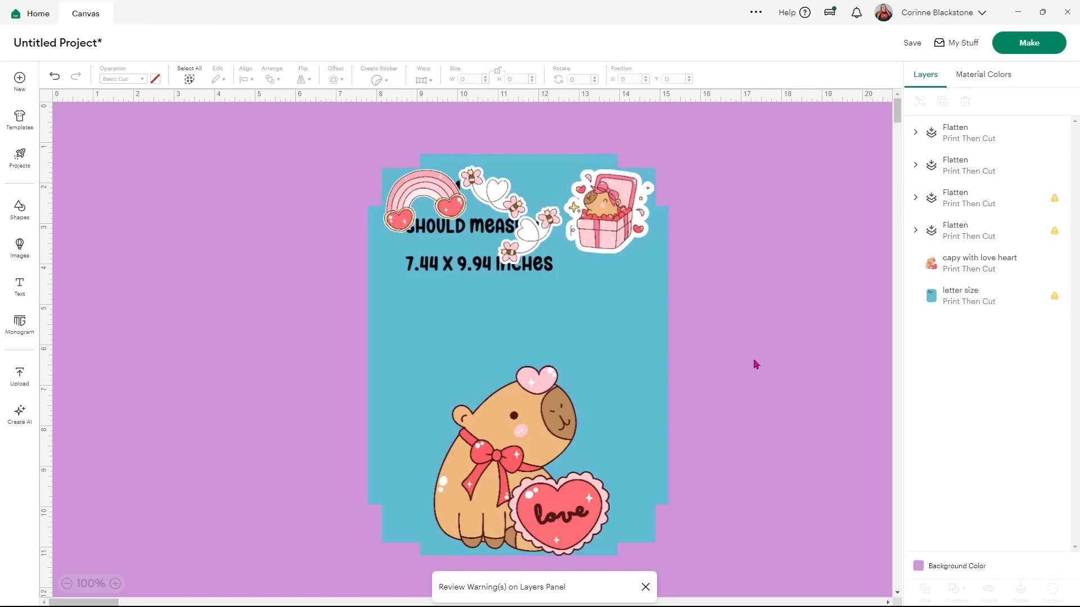
Raise the capybara slightly and repeat the attach-then-detach of all stickers.
drag(547, 438, 549, 414)
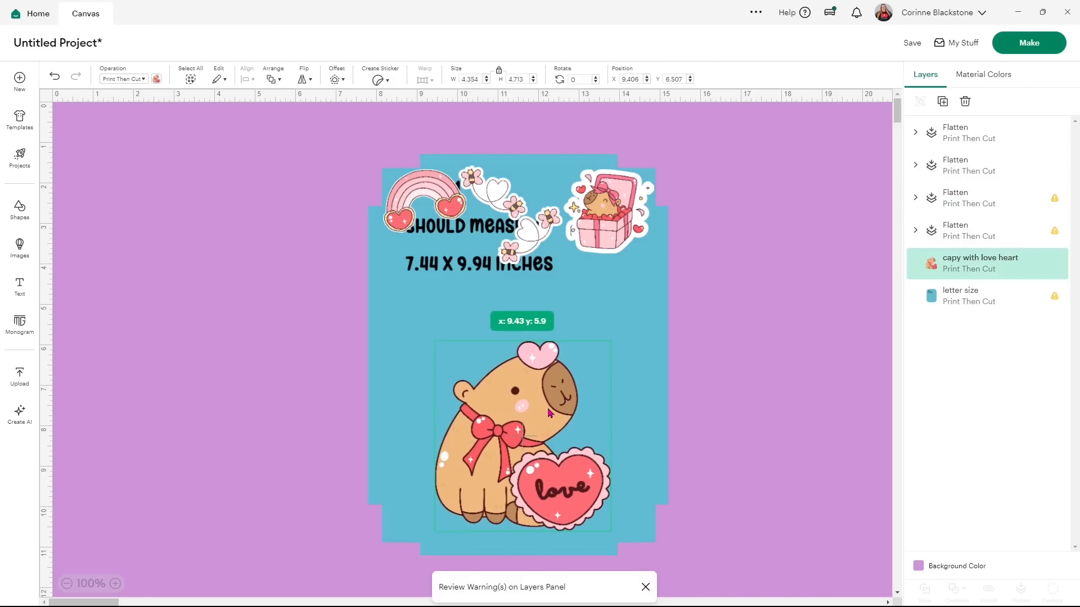
click(725, 433)
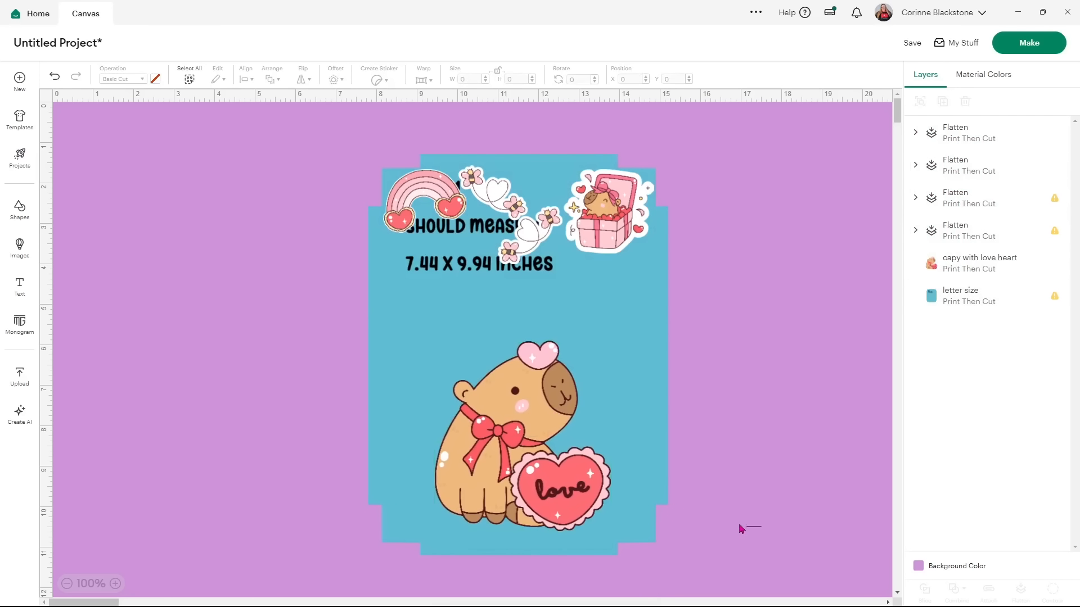
click(1040, 295)
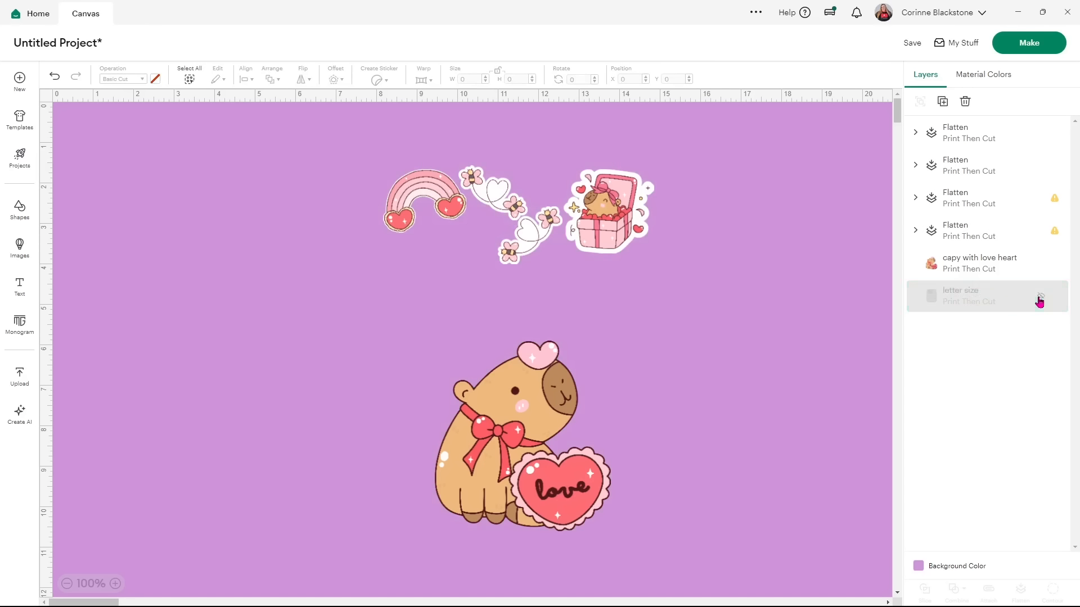
drag(777, 461, 371, 184)
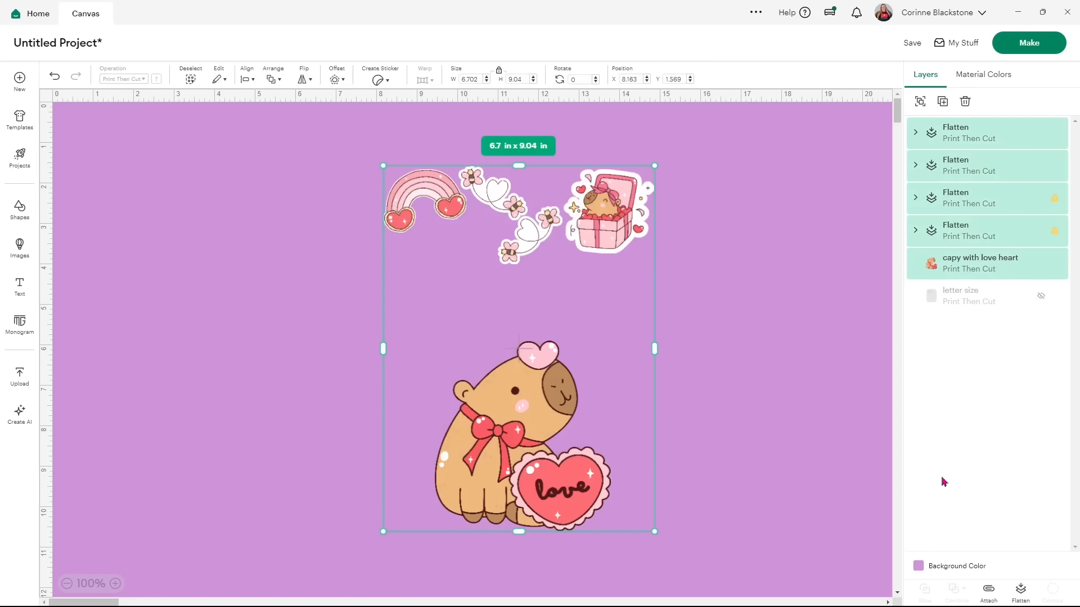
click(988, 590)
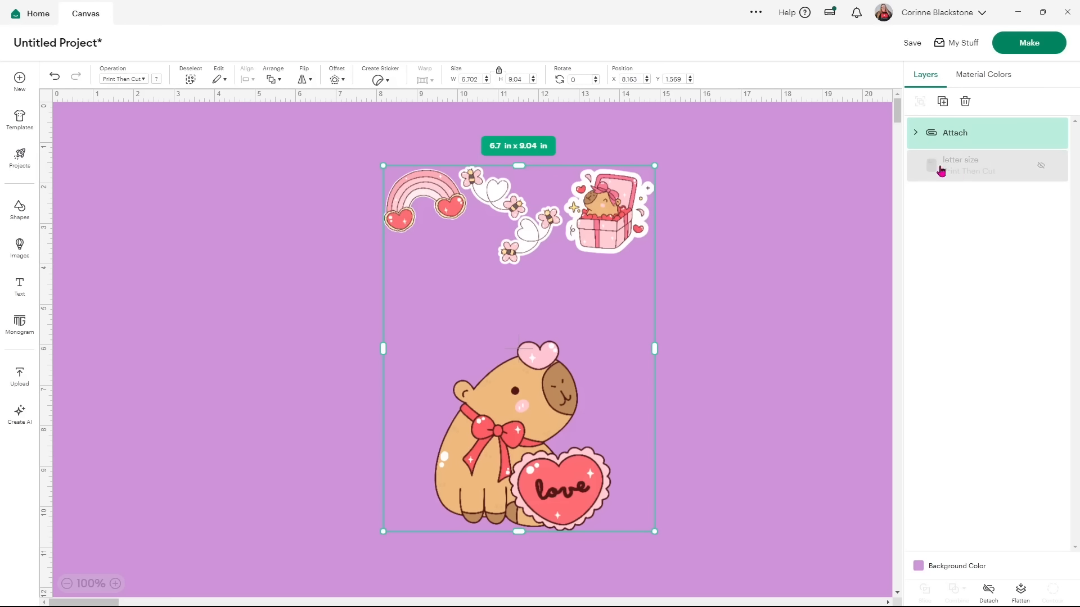
click(1040, 167)
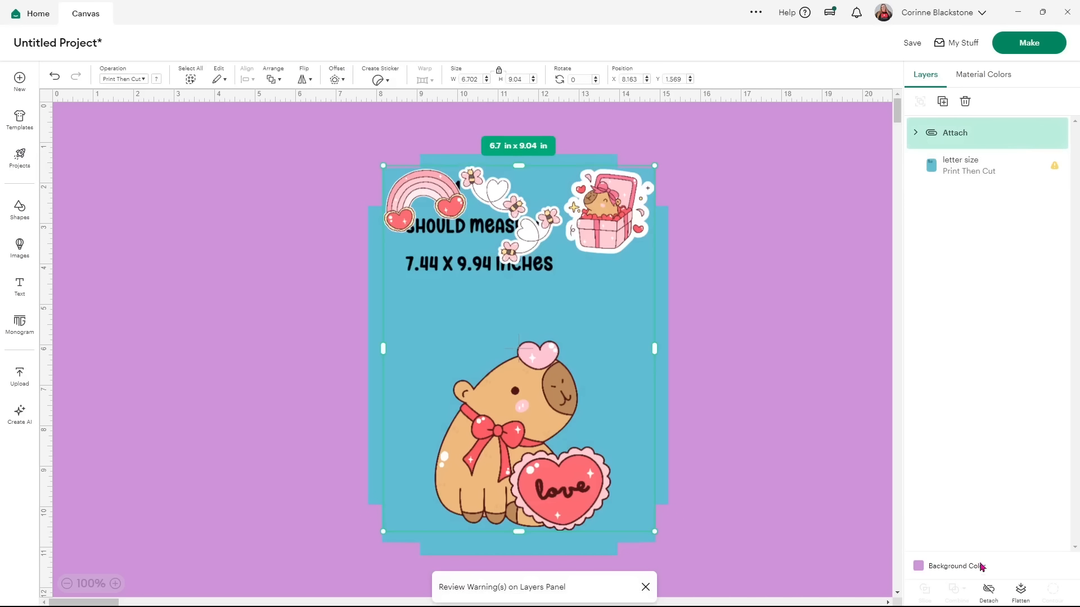
click(989, 601)
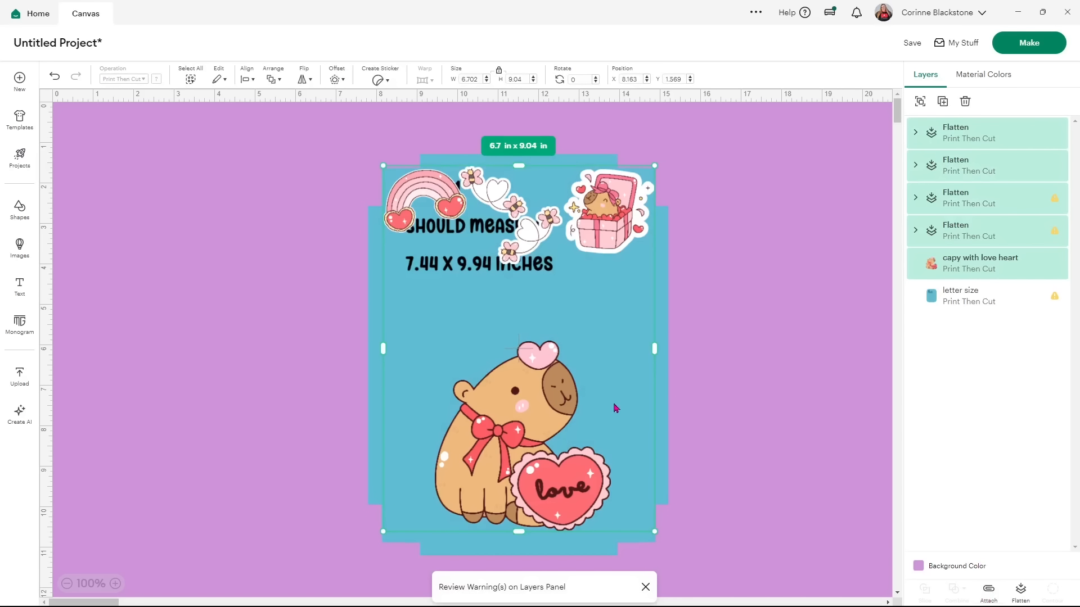
Nudge the capybara on the guide and select the rainbow sticker.
click(769, 302)
drag(518, 429, 518, 427)
click(713, 294)
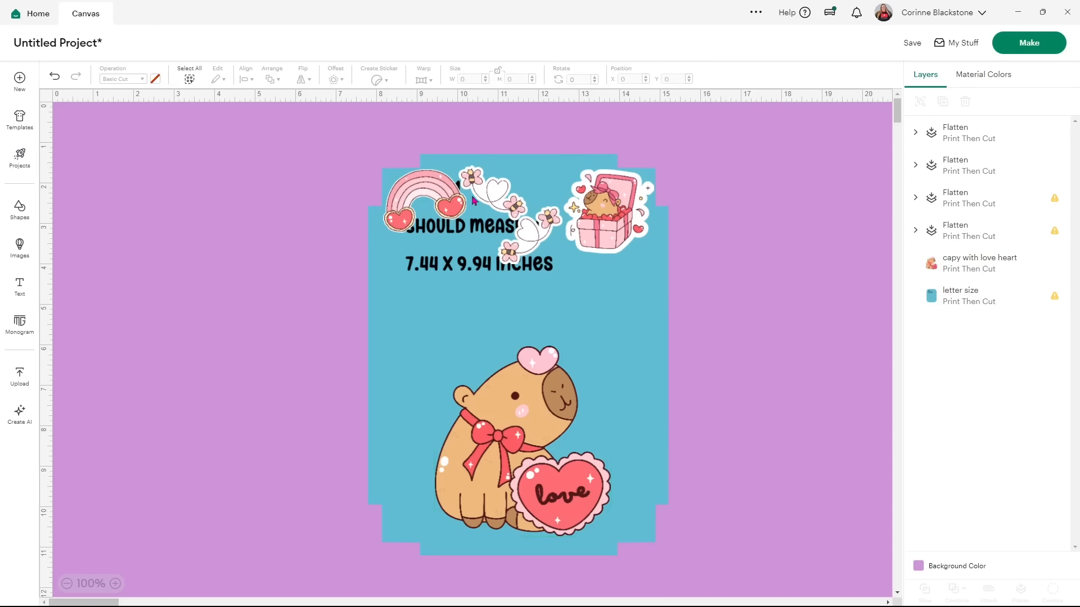
click(474, 201)
click(788, 168)
click(947, 136)
Add two rainbow copies below the gift box and a gift-box copy beneath them.
click(943, 101)
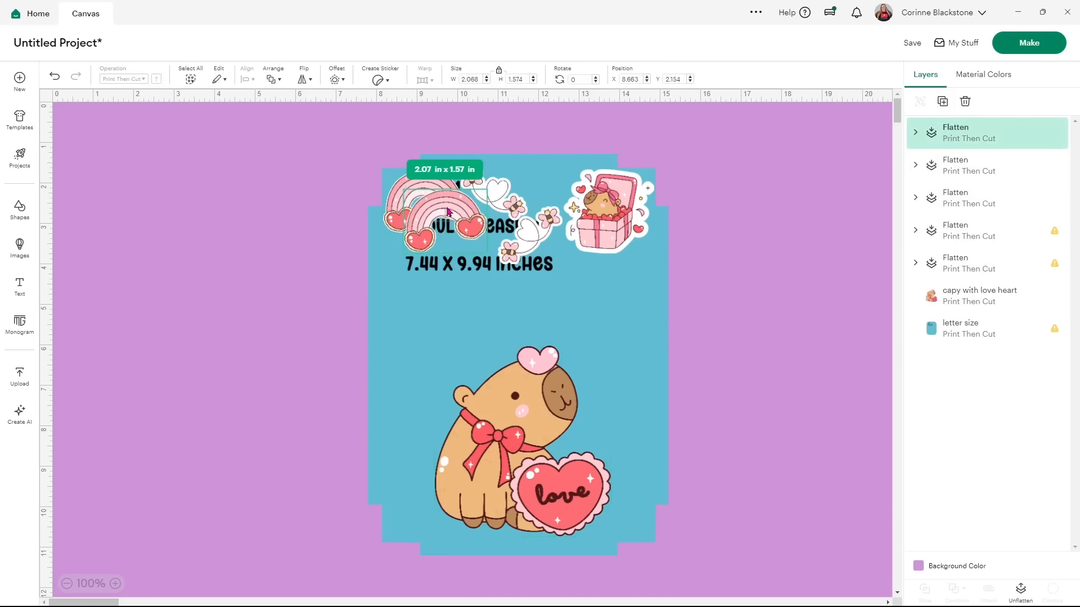
drag(447, 212, 628, 277)
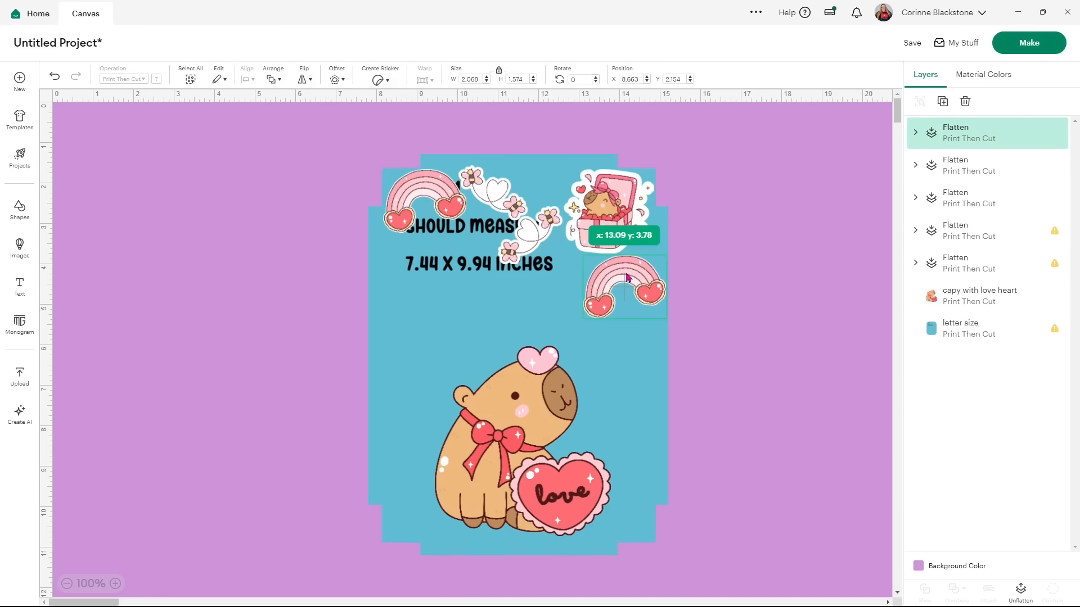
click(943, 101)
drag(653, 307, 618, 346)
drag(642, 276, 623, 277)
click(618, 338)
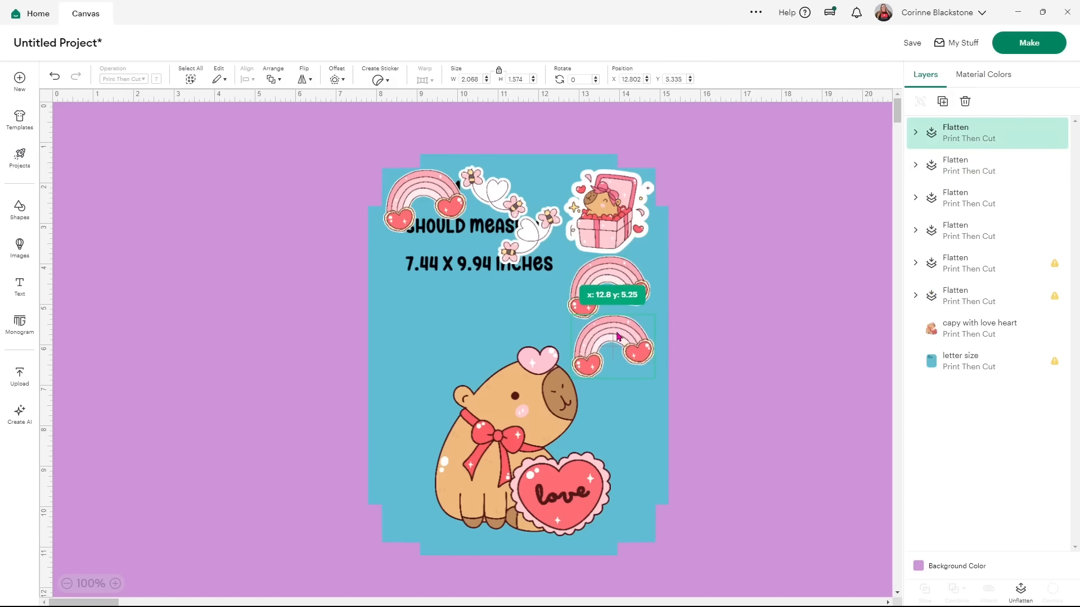
click(607, 217)
click(942, 101)
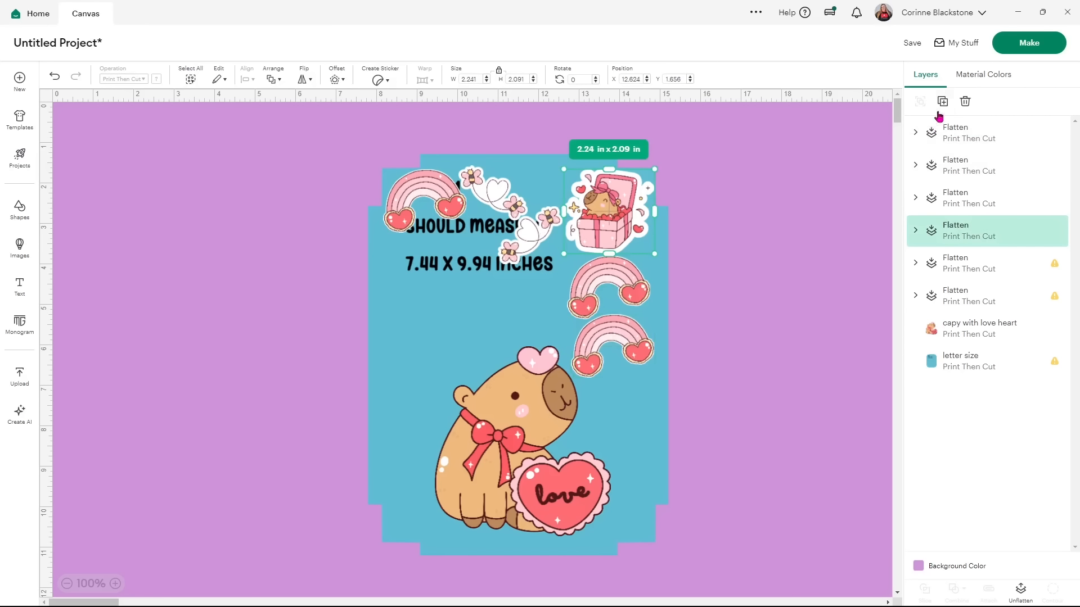
drag(656, 235, 626, 412)
Add a heart-and-bees copy, rotated counterclockwise, on the left near the text.
click(541, 223)
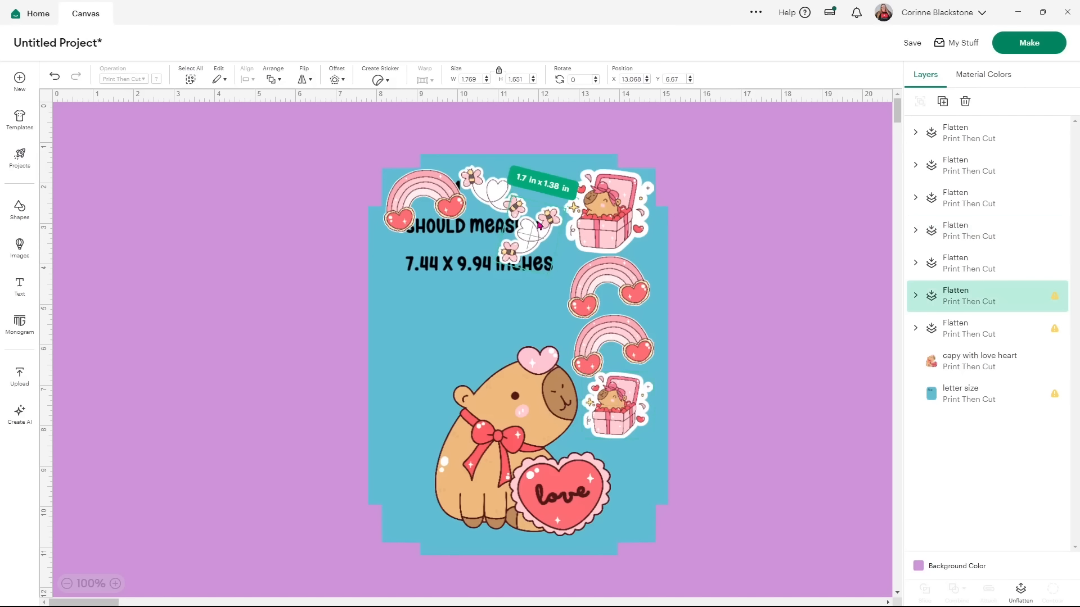
click(942, 101)
drag(582, 264, 424, 486)
drag(449, 531, 420, 495)
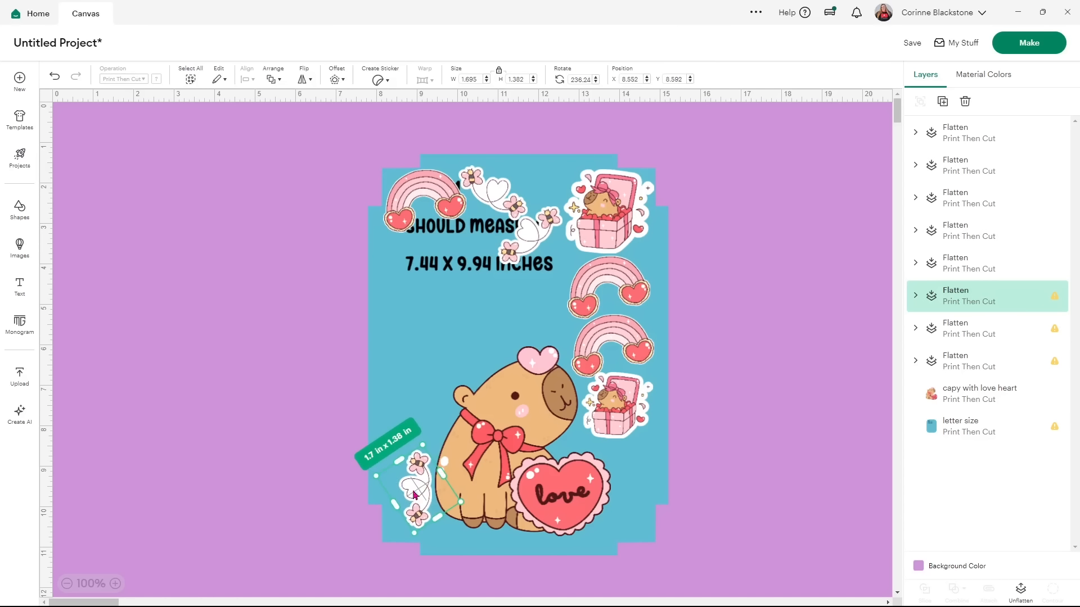
drag(414, 491, 421, 265)
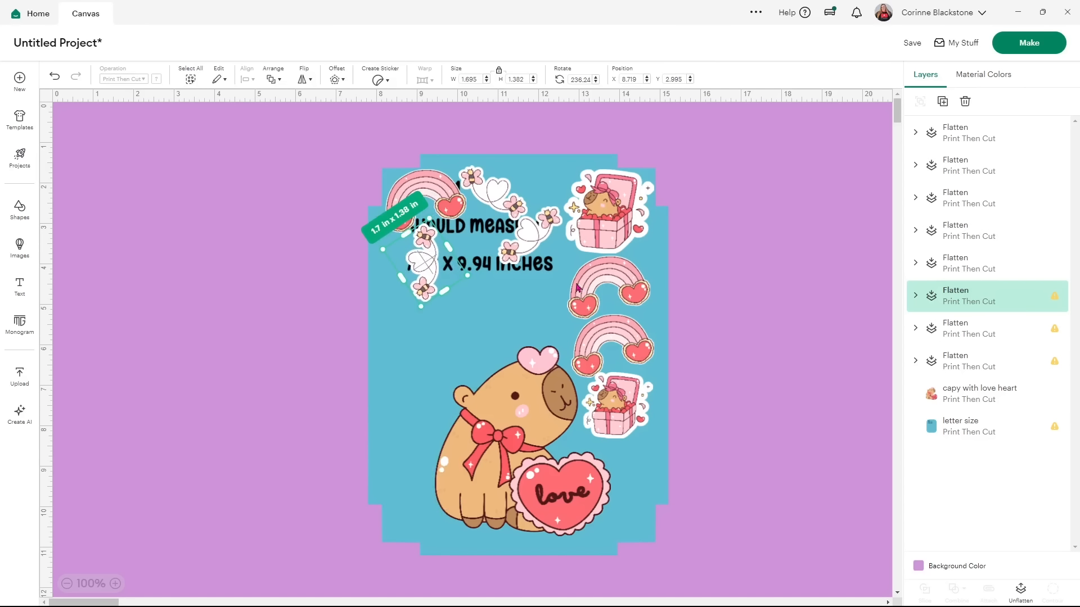
Add a gift-box copy shrunk to about 1.18 x 1.1 in and duplicate it.
click(639, 193)
click(942, 101)
drag(650, 243, 518, 297)
drag(492, 282, 418, 339)
click(942, 102)
Add sideways, smaller rainbow copies at the lower right.
click(943, 101)
click(425, 182)
click(943, 101)
drag(450, 207, 478, 292)
click(942, 102)
drag(500, 350, 638, 511)
drag(657, 526, 633, 522)
click(943, 103)
Add bees copies at 1.43 x 1.16 in and 1 x 0.81 in, plus another small gift box.
click(547, 218)
click(943, 105)
drag(568, 239, 480, 361)
drag(480, 417, 430, 433)
click(942, 102)
drag(448, 470, 414, 403)
click(943, 103)
drag(438, 432, 410, 490)
click(471, 242)
click(942, 102)
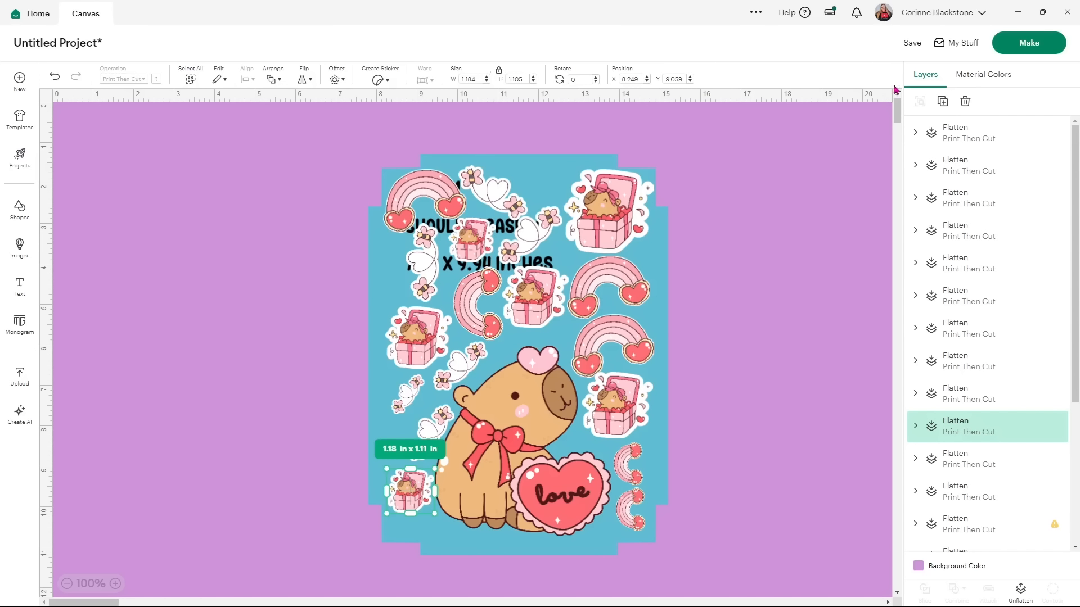
Save the project as 'capy stickers' and hide the letter-size guide layer.
click(912, 43)
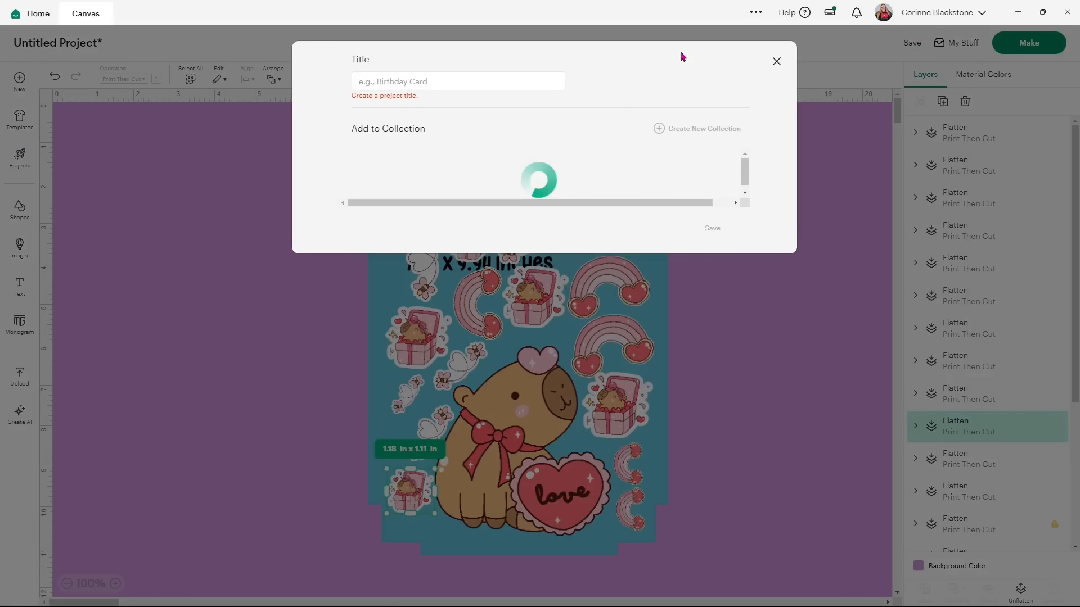
click(526, 86)
text(capy s)
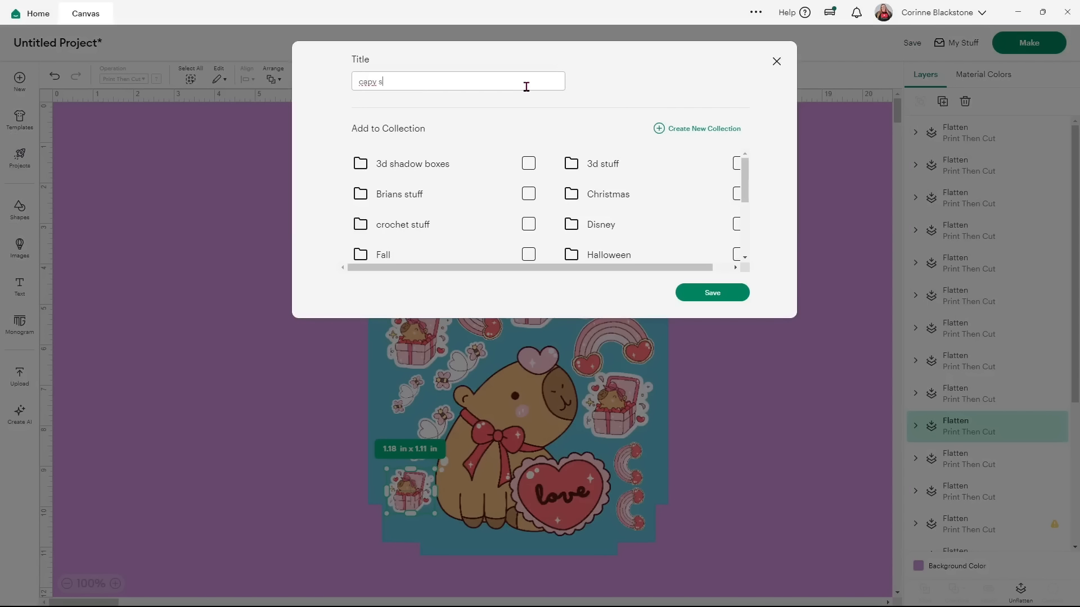
text(tickers)
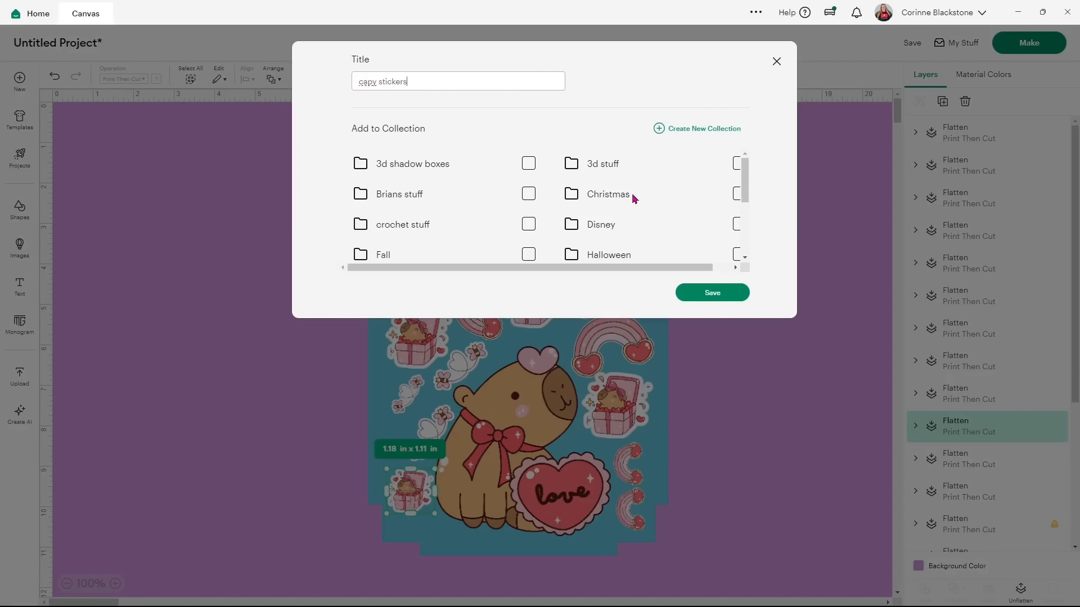
click(714, 293)
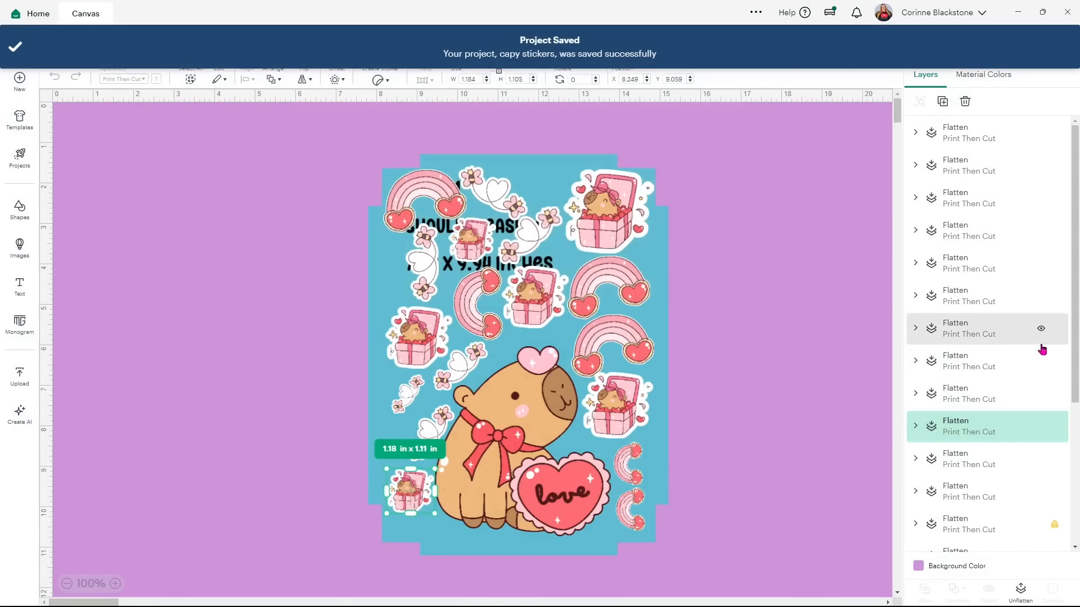
scroll(1050, 383, down, 5)
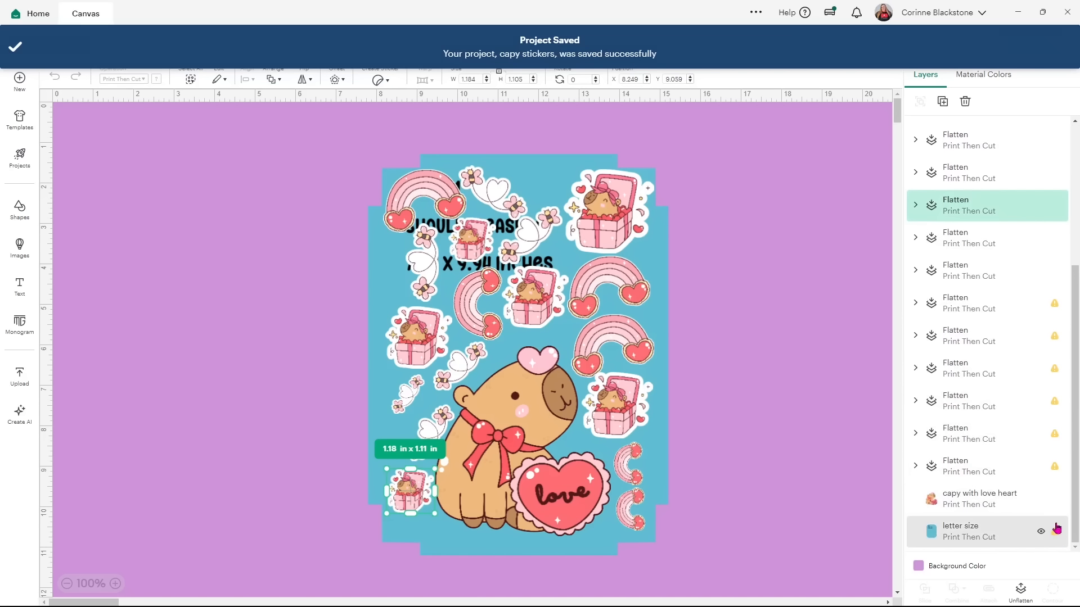
click(1040, 532)
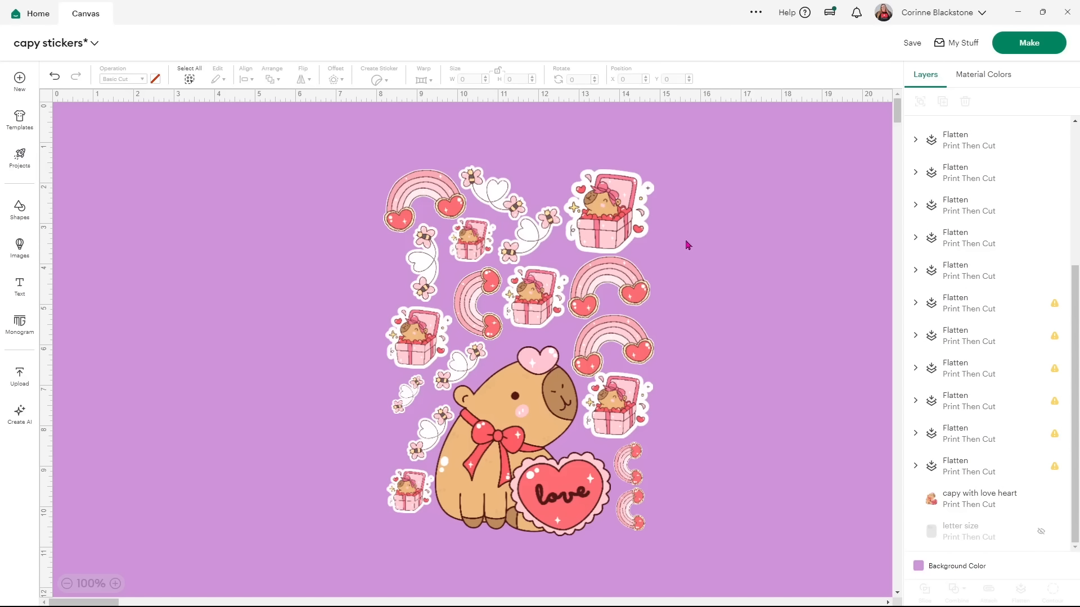
Preview the cut mats, inspect Mat 2, cancel back to the canvas and select all stickers.
click(1010, 52)
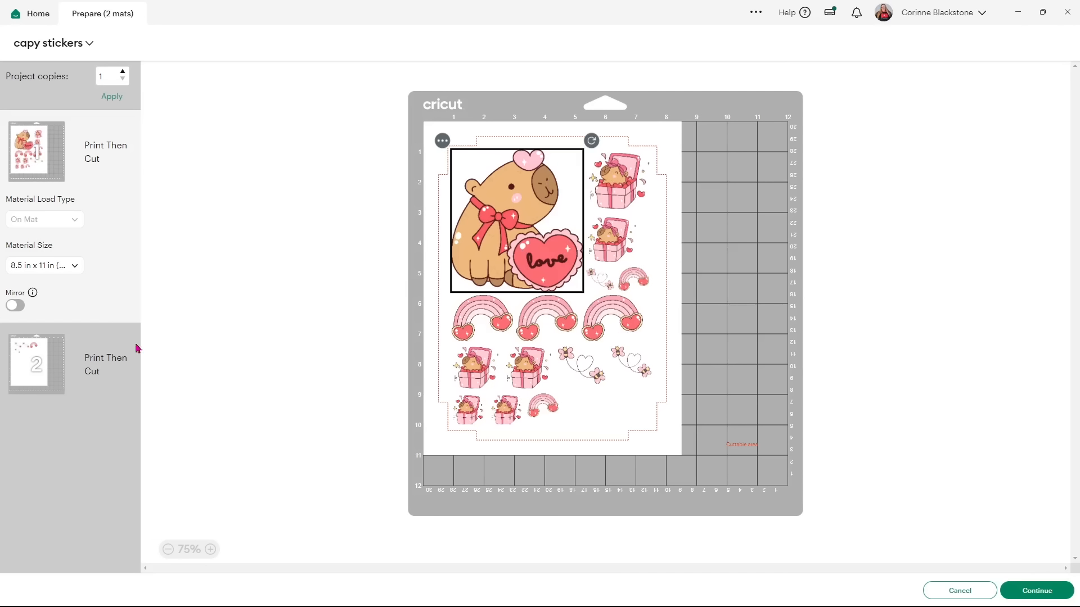
click(47, 381)
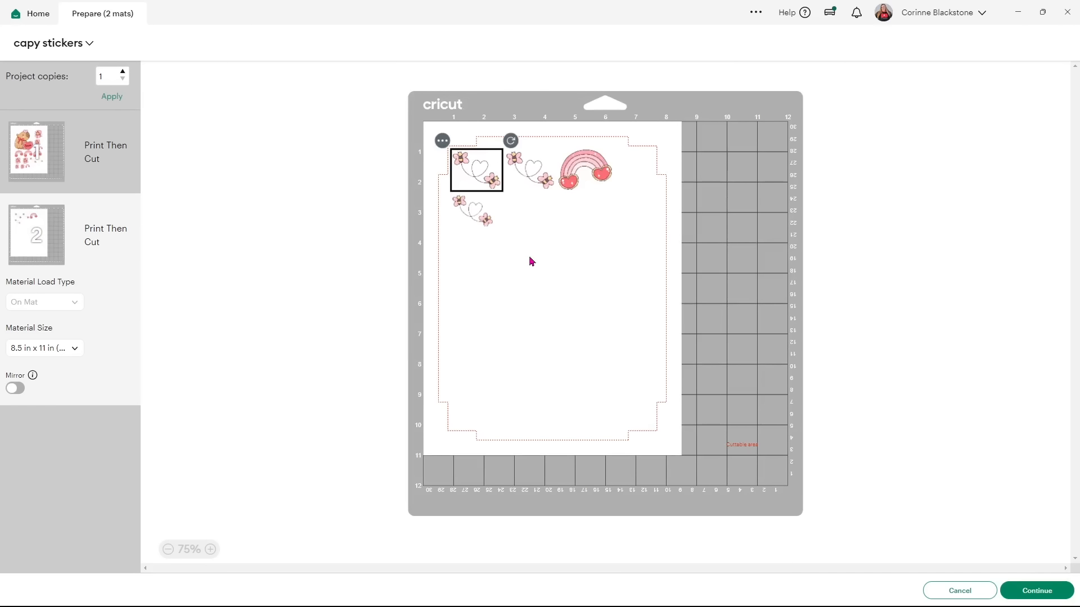
click(938, 588)
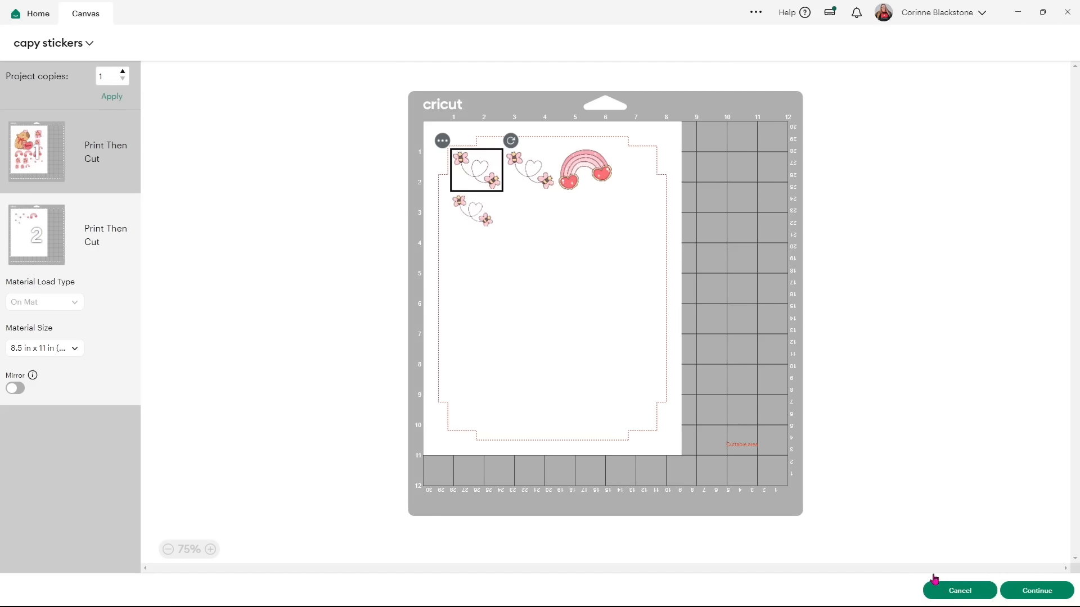
drag(779, 546, 321, 157)
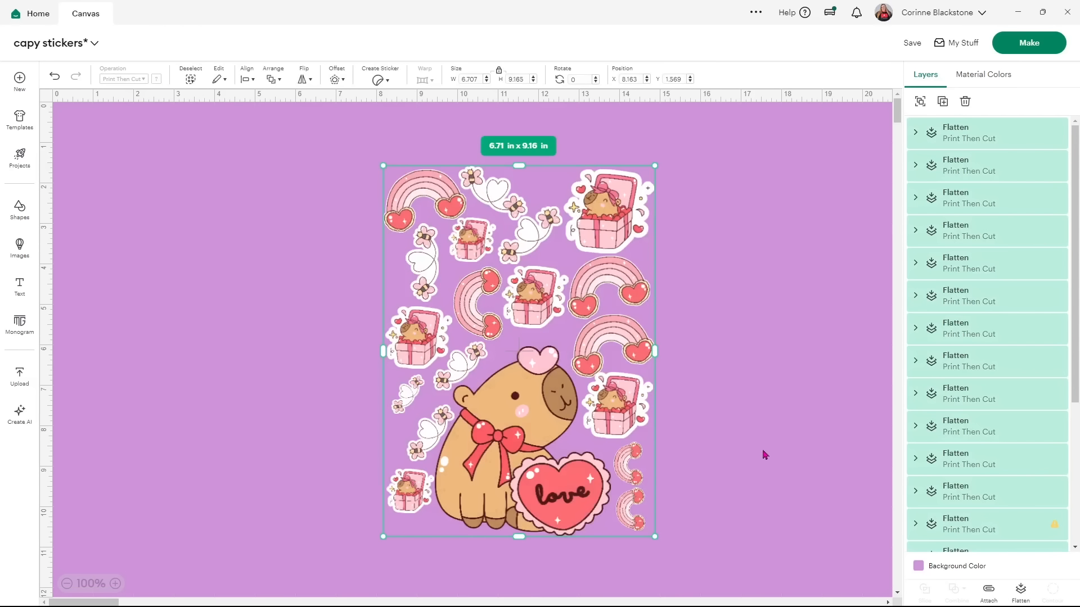
Flatten the stickers into one 6.71 x 9.16 in print layer, save, and start Make.
click(1020, 590)
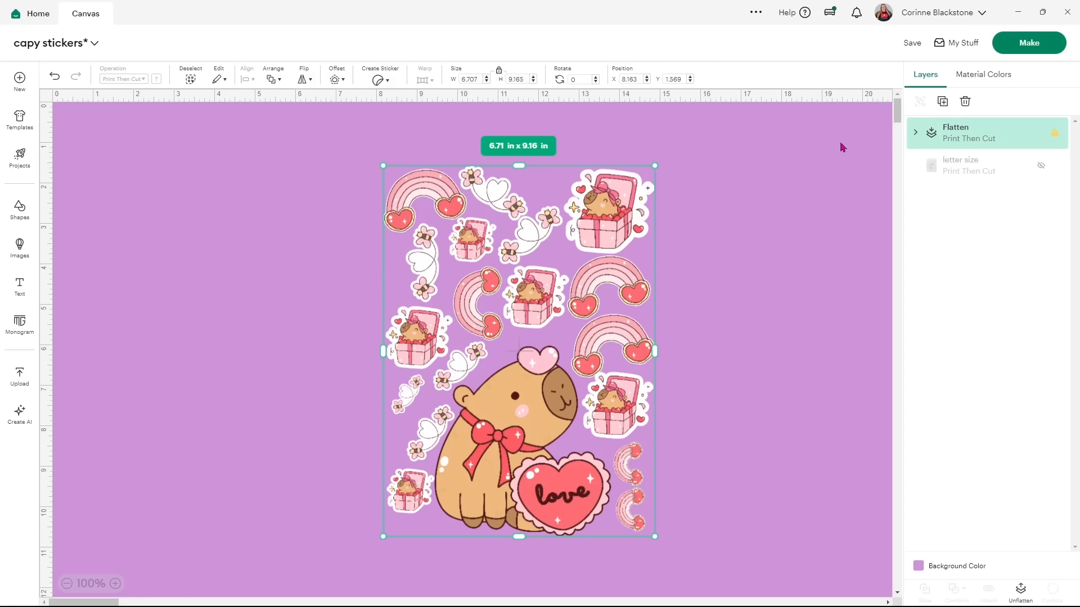
click(911, 43)
click(910, 72)
click(1022, 45)
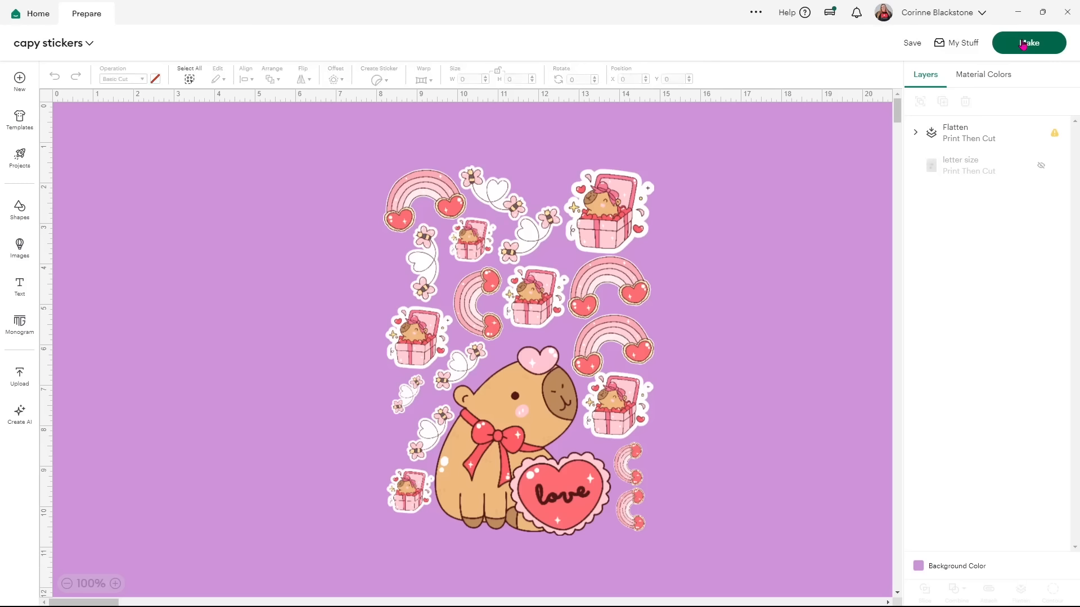
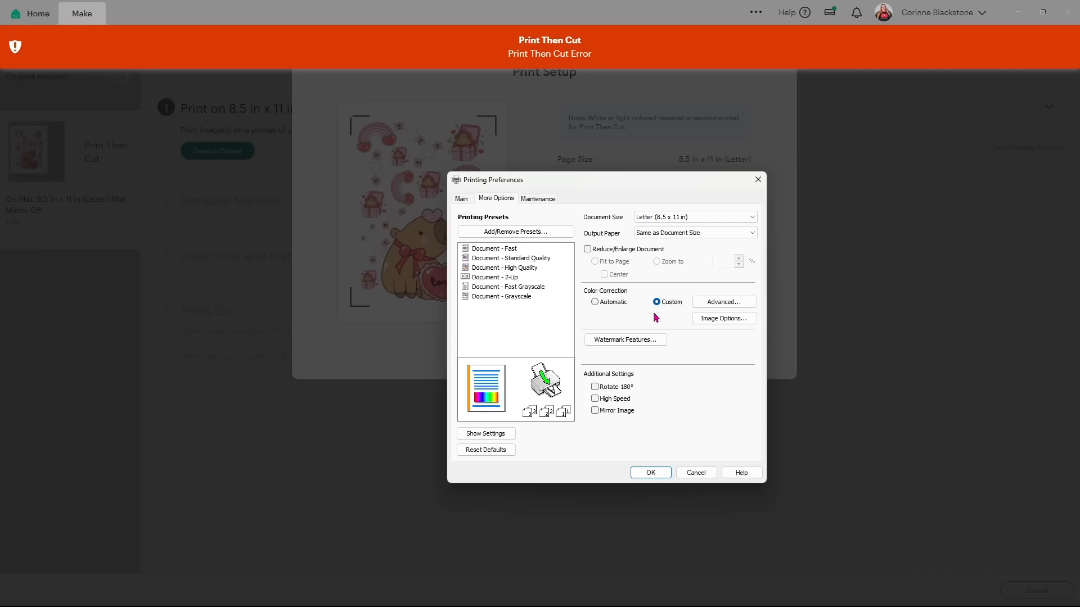
Set colour correction to Automatic, then search epson.com for 'et2720 drivers' and filter to Support results.
click(595, 301)
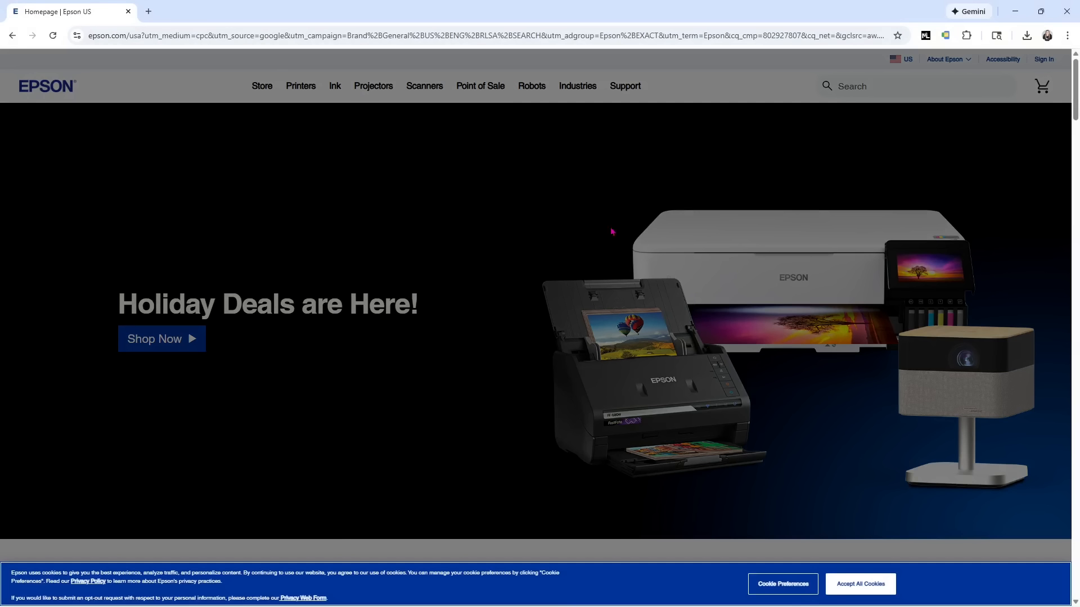
click(863, 586)
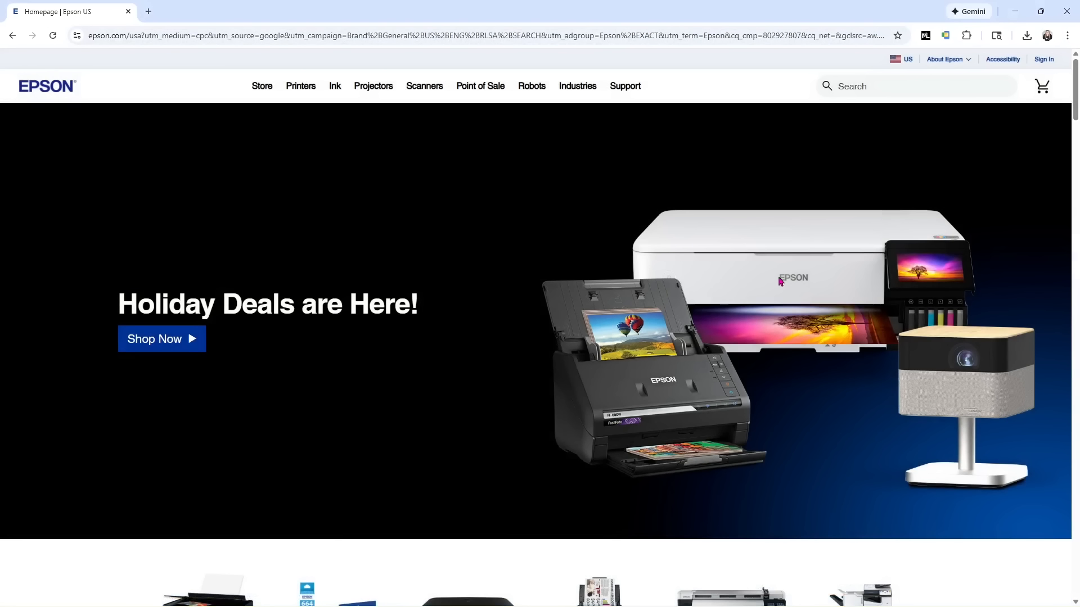
click(927, 89)
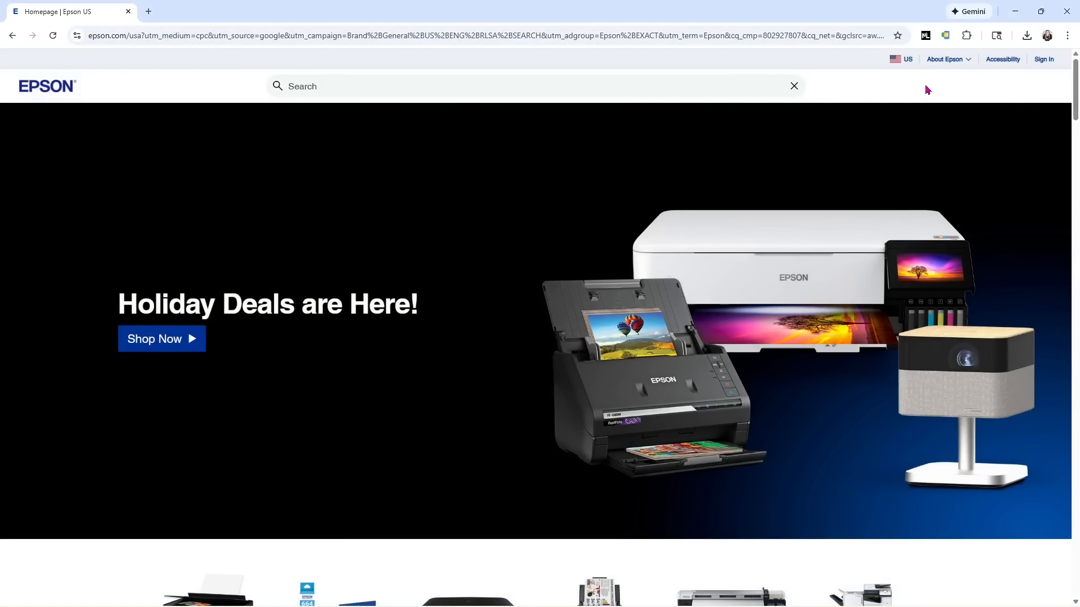
text(et2732)
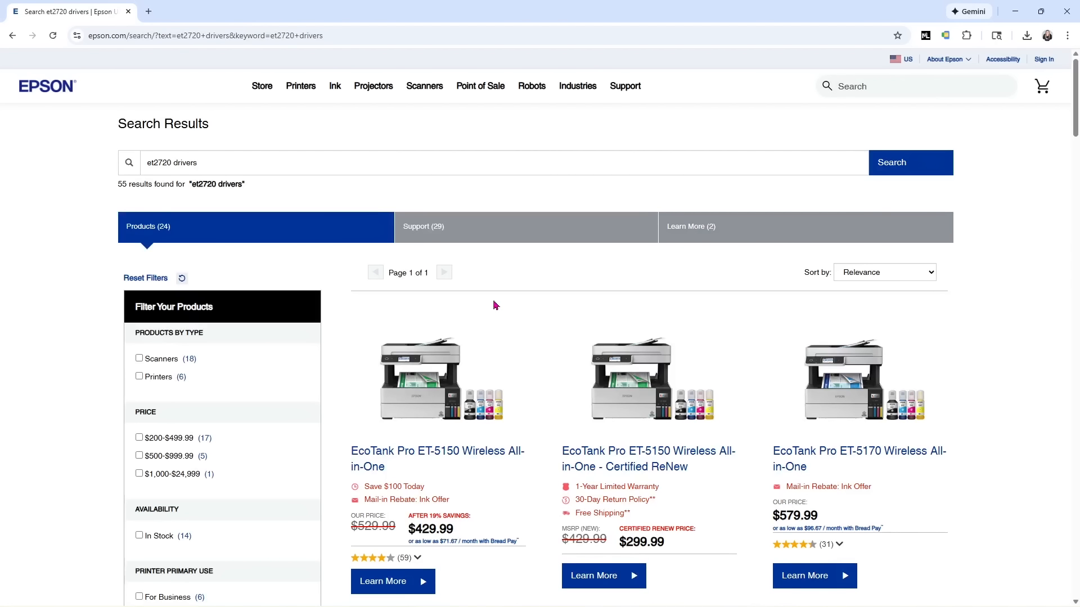
click(442, 239)
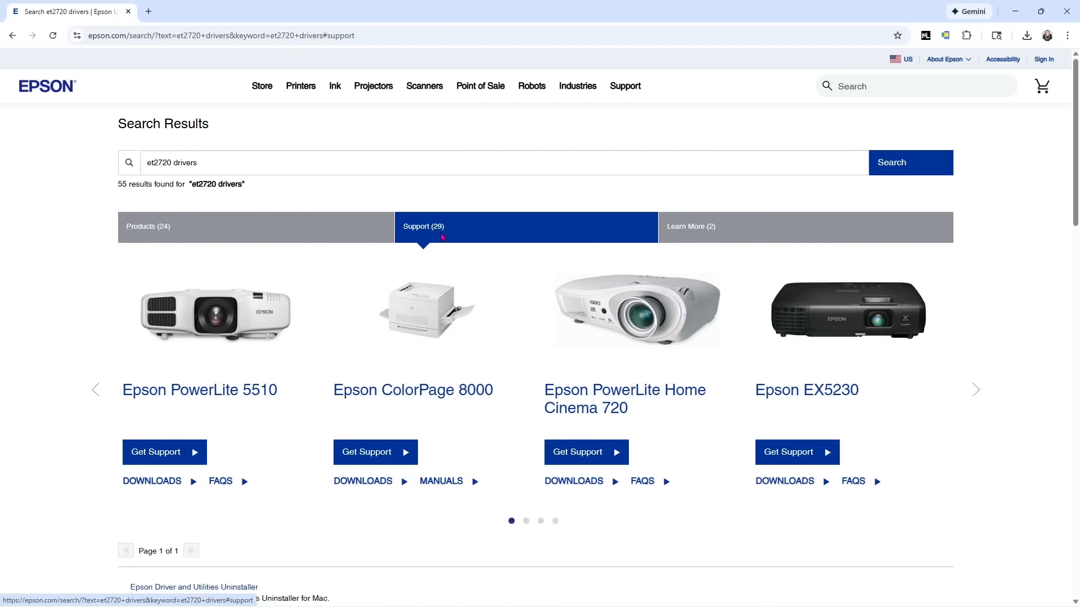
Scroll through the 29 Support results, then bring up the Support menu's product categories.
scroll(329, 345, down, 5)
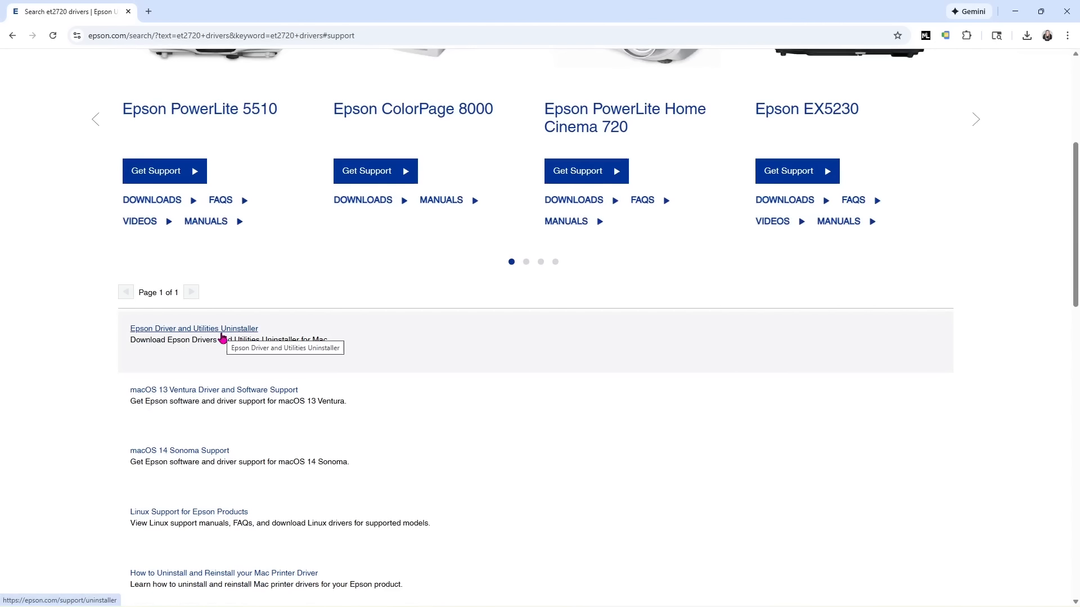
scroll(453, 423, down, 2)
scroll(548, 431, up, 4)
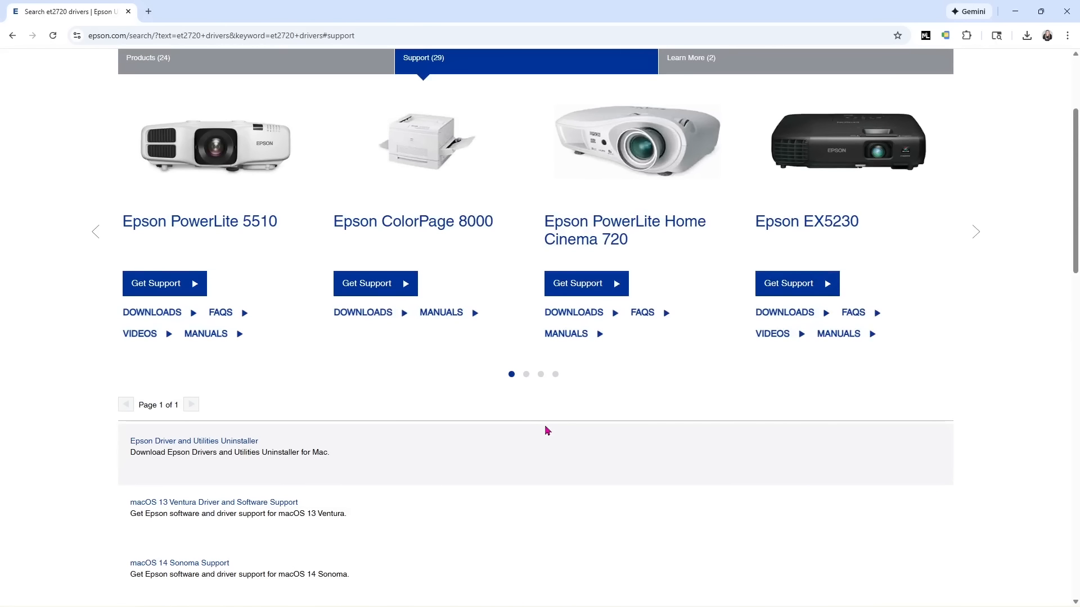
scroll(598, 445, up, 3)
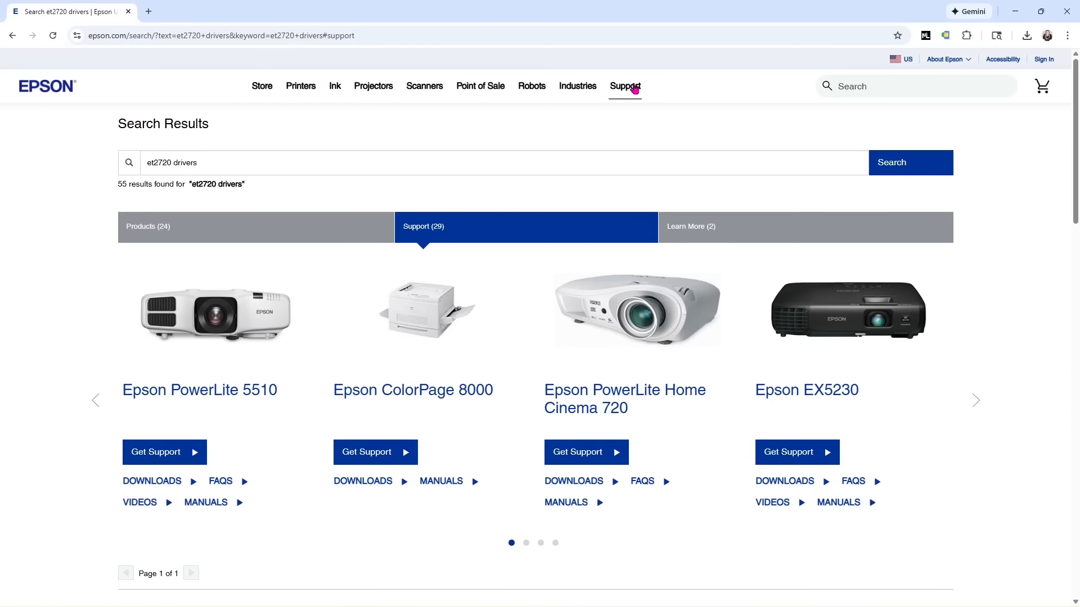
mouse_move(634, 89)
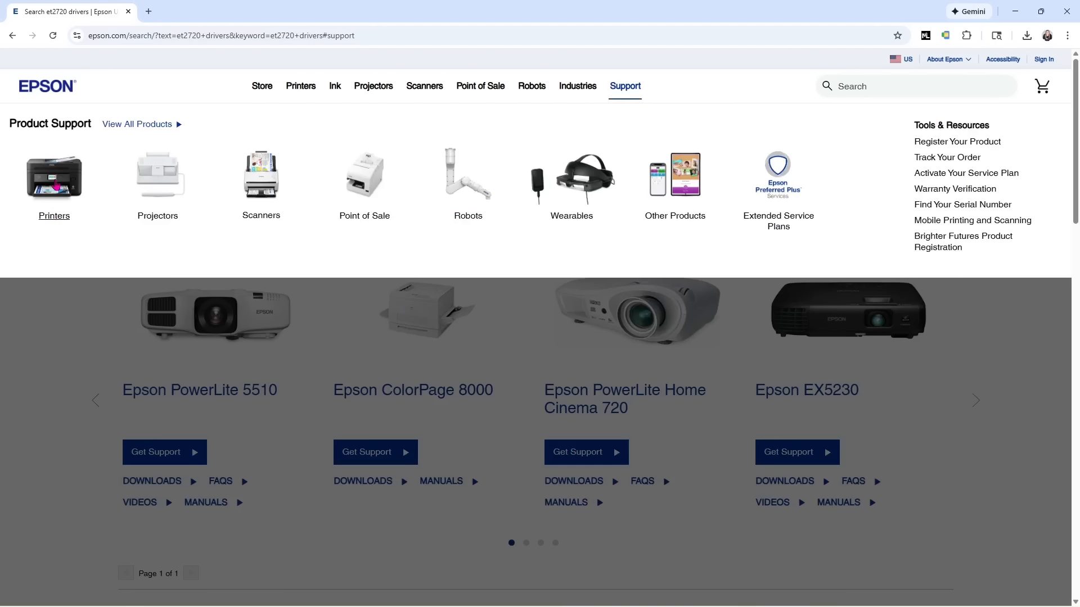
Under Printers, search the product name 'et 2720' and open the Epson ET-2720 support page.
click(56, 186)
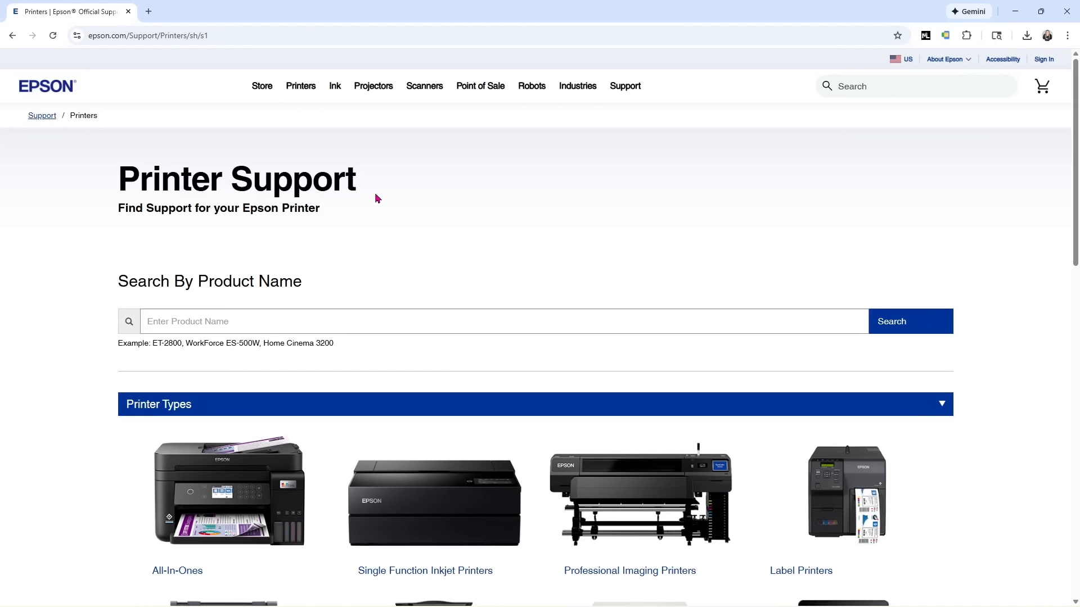
click(304, 317)
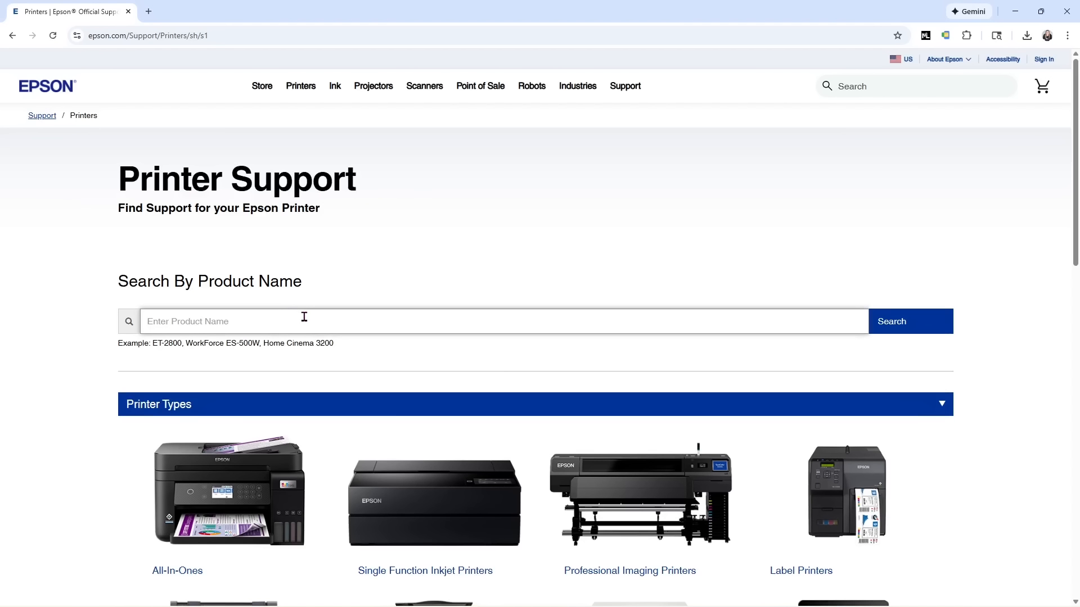
text(et 2720)
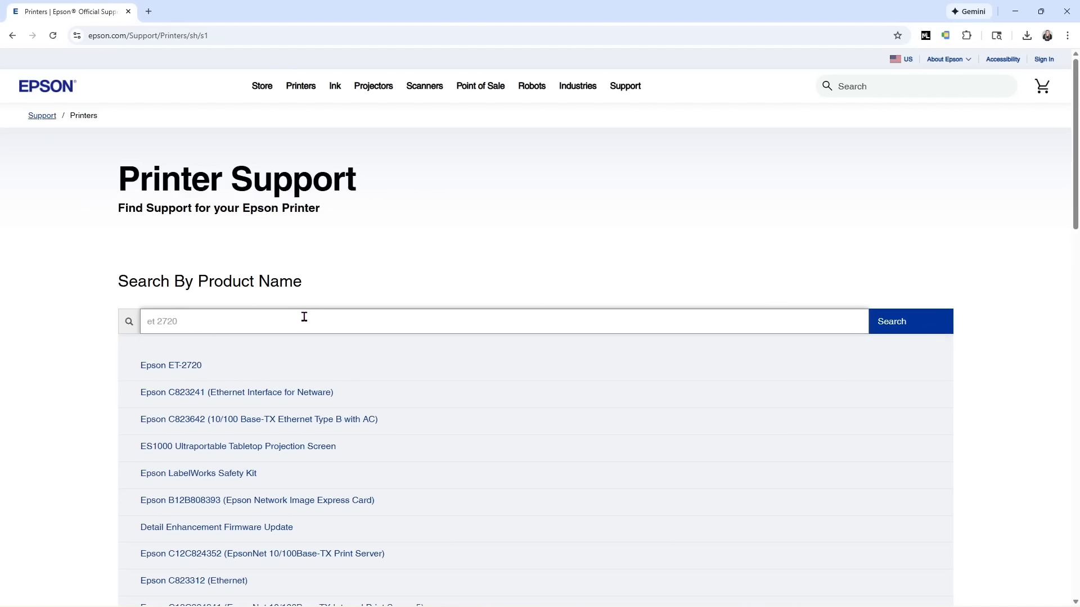
click(201, 371)
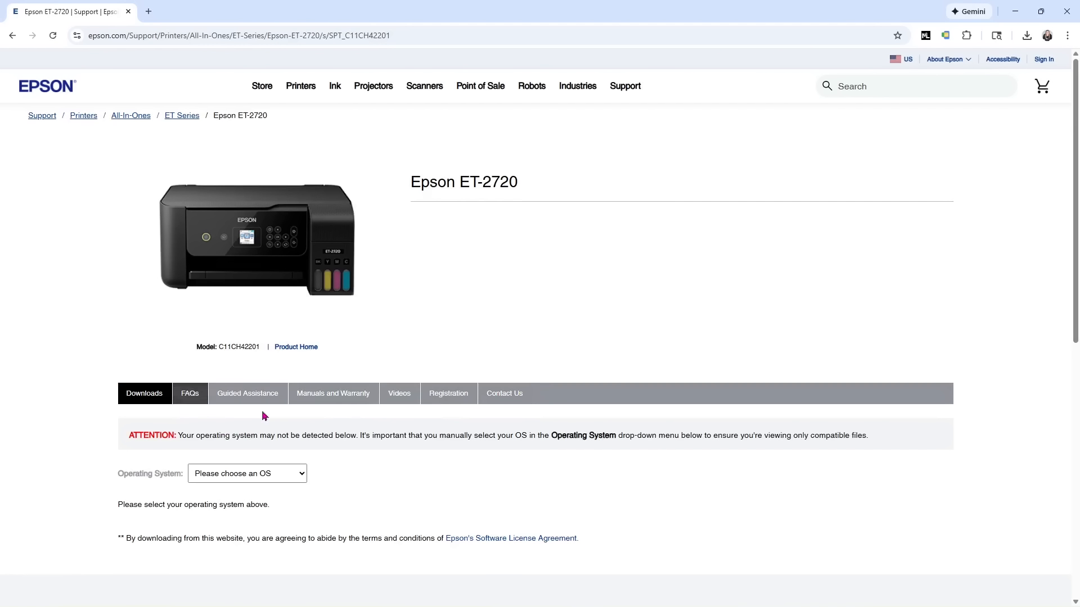
Choose Windows 11 as the operating system for the ET-2720 downloads.
scroll(336, 431, down, 1)
scroll(149, 413, down, 1)
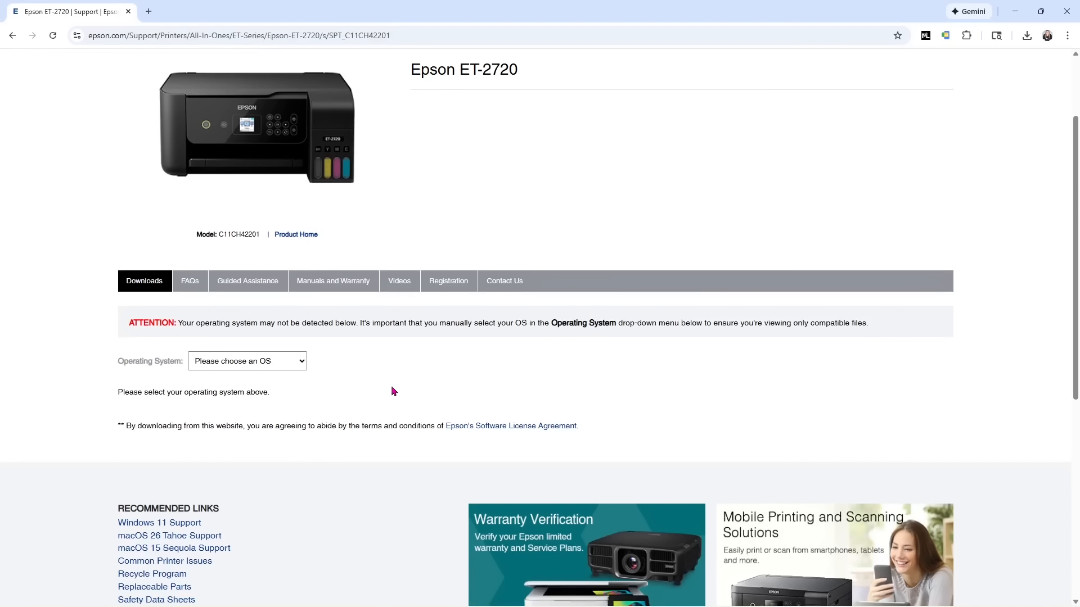
click(298, 361)
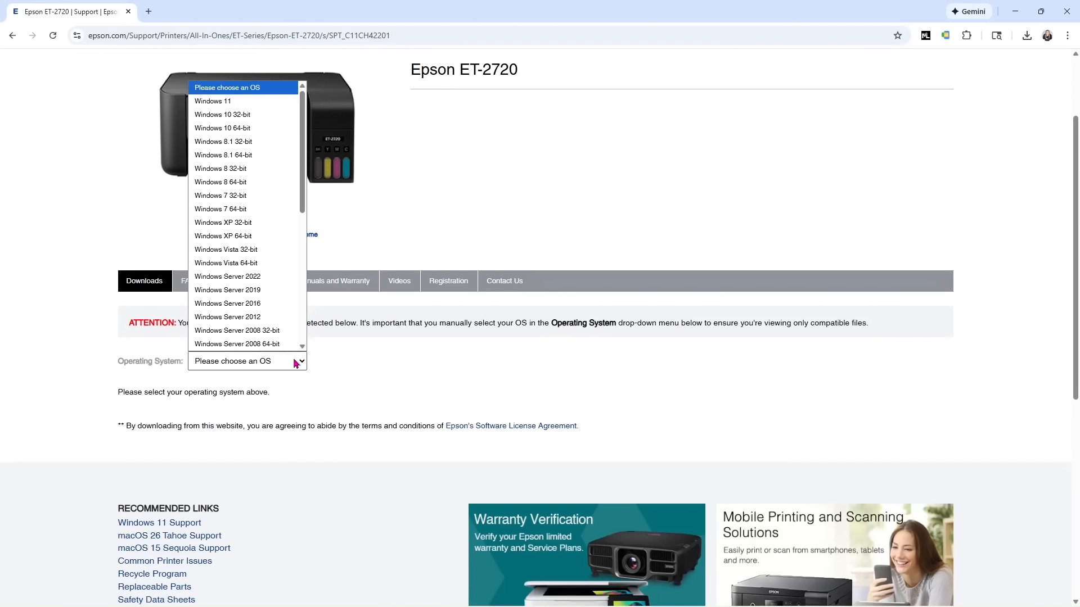
click(265, 104)
scroll(366, 363, down, 1)
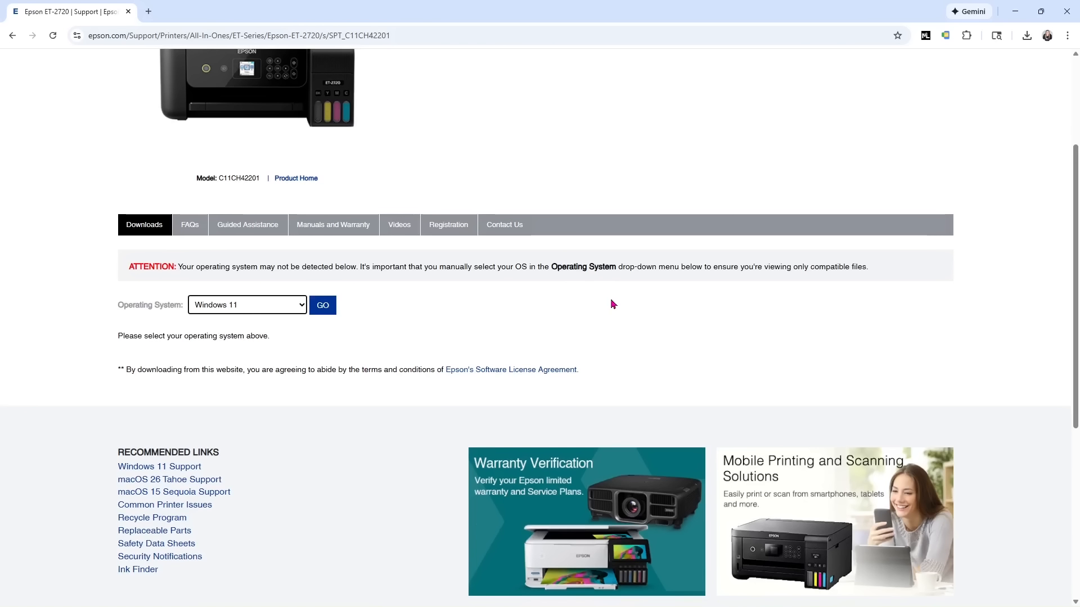
scroll(613, 304, up, 3)
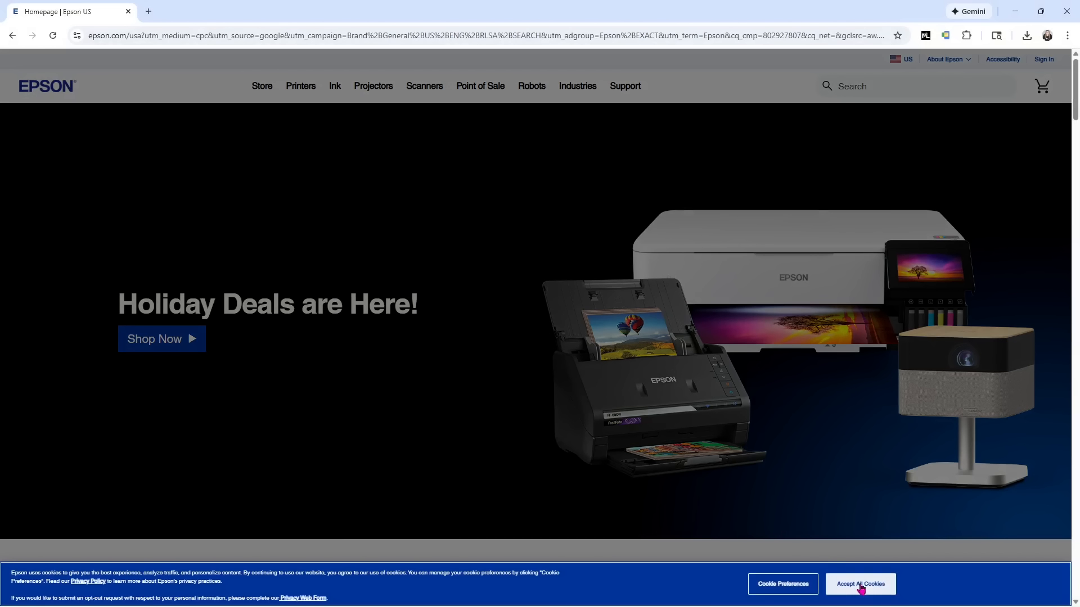
From the Epson homepage, search 'et2720 drivers' again and filter to Support results.
click(863, 584)
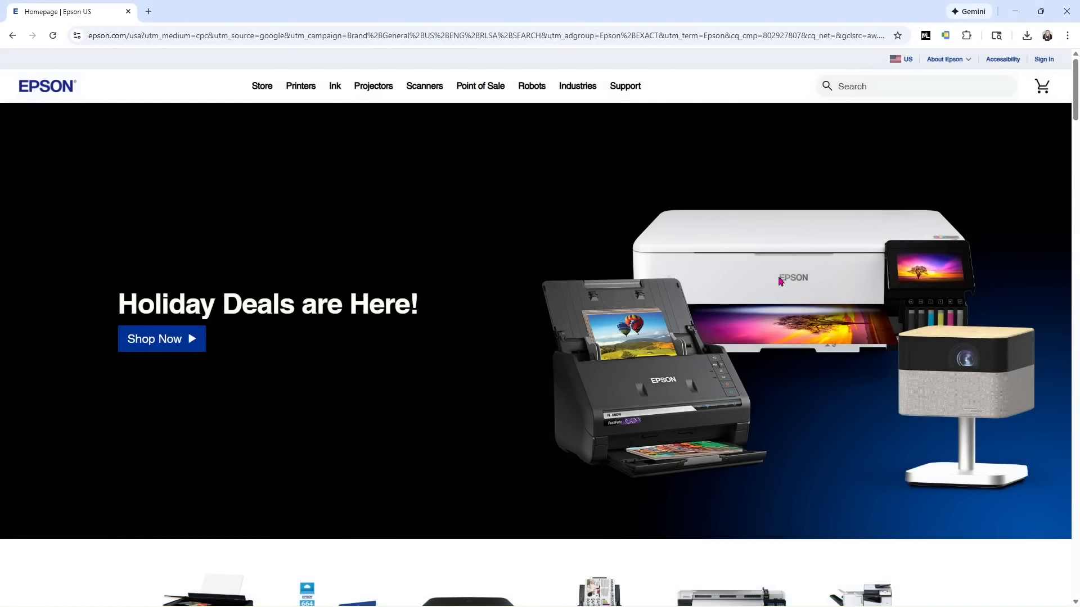
click(924, 86)
text(e)
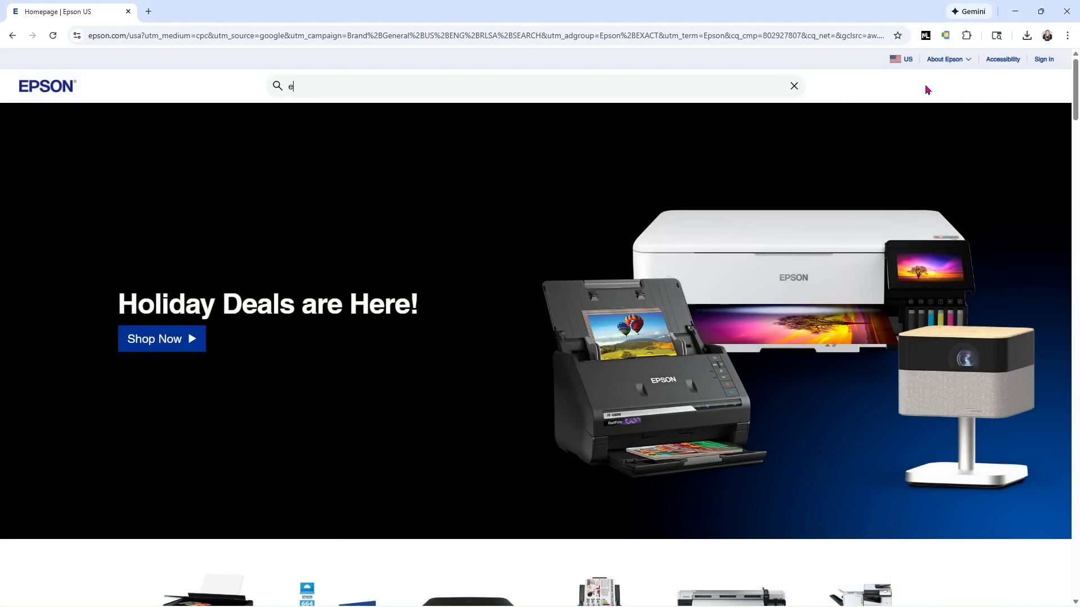
text(t2732)
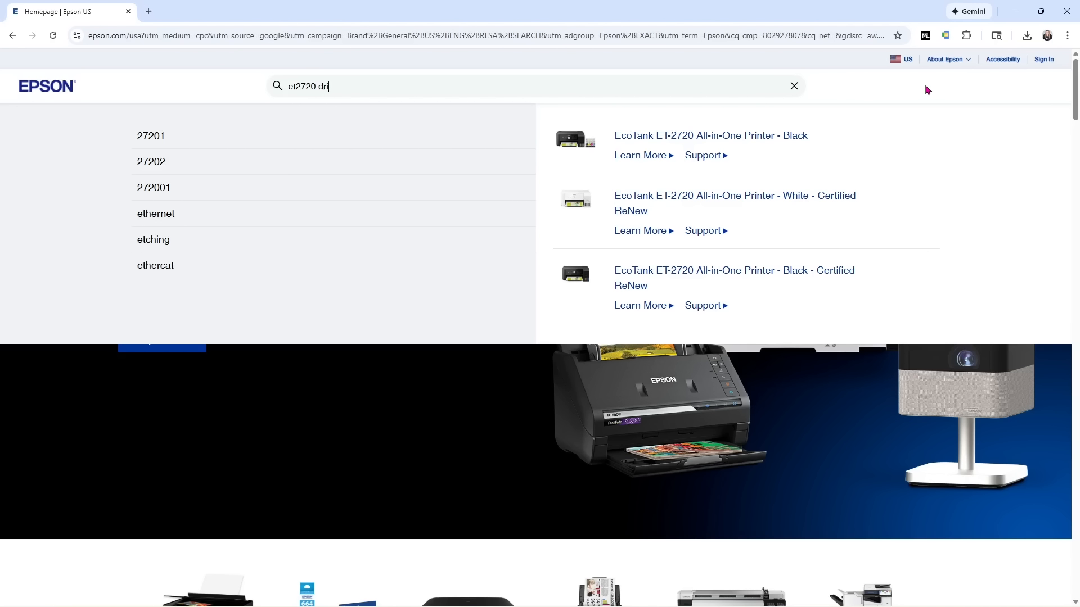
key(Return)
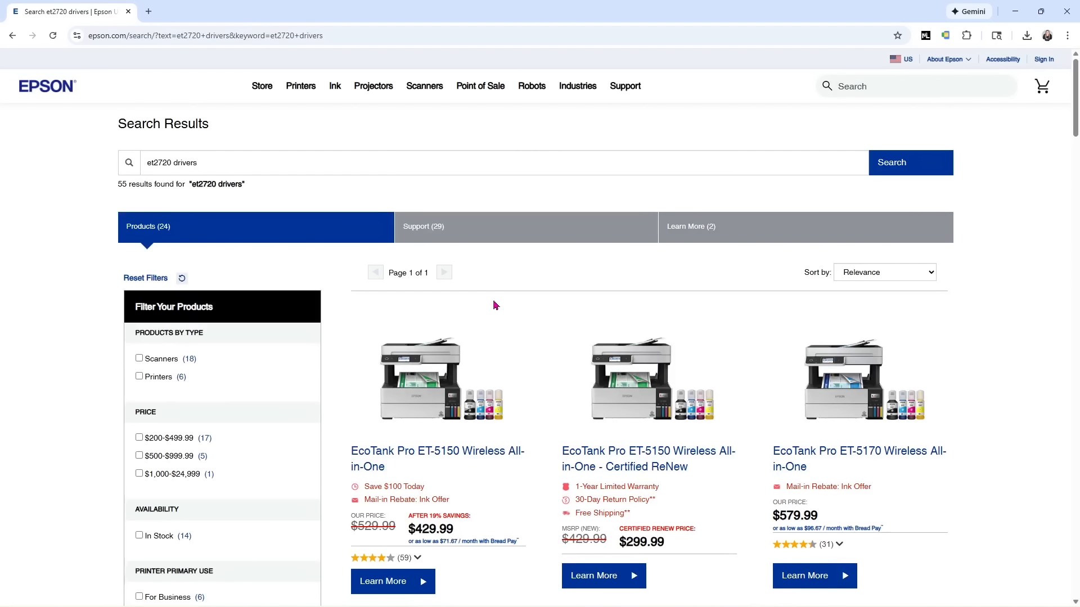
click(442, 238)
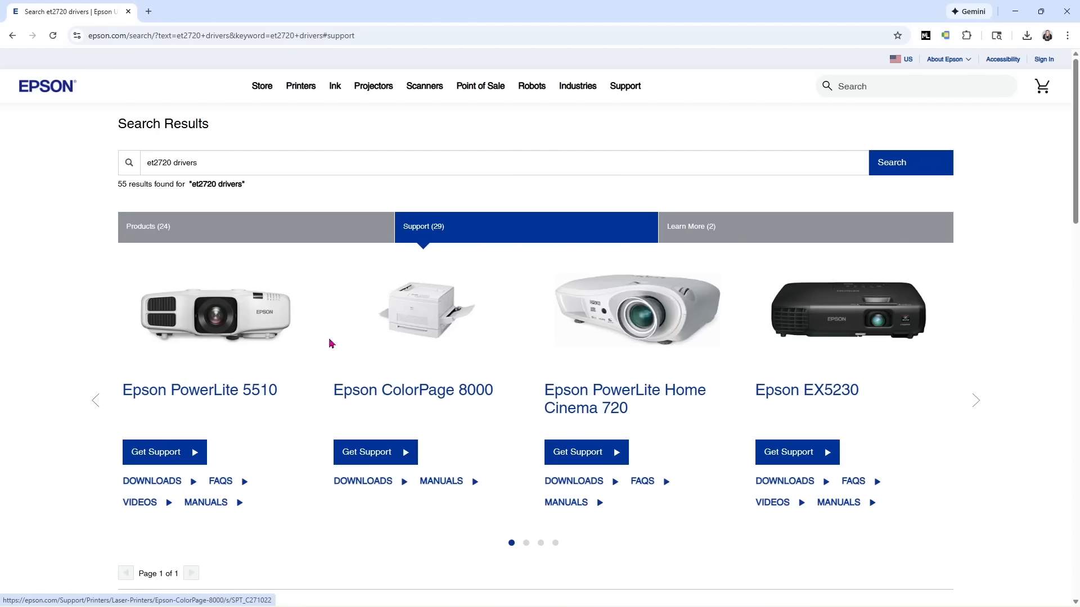
Scroll through the Support results, then bring up the Product Support categories.
scroll(330, 343, down, 5)
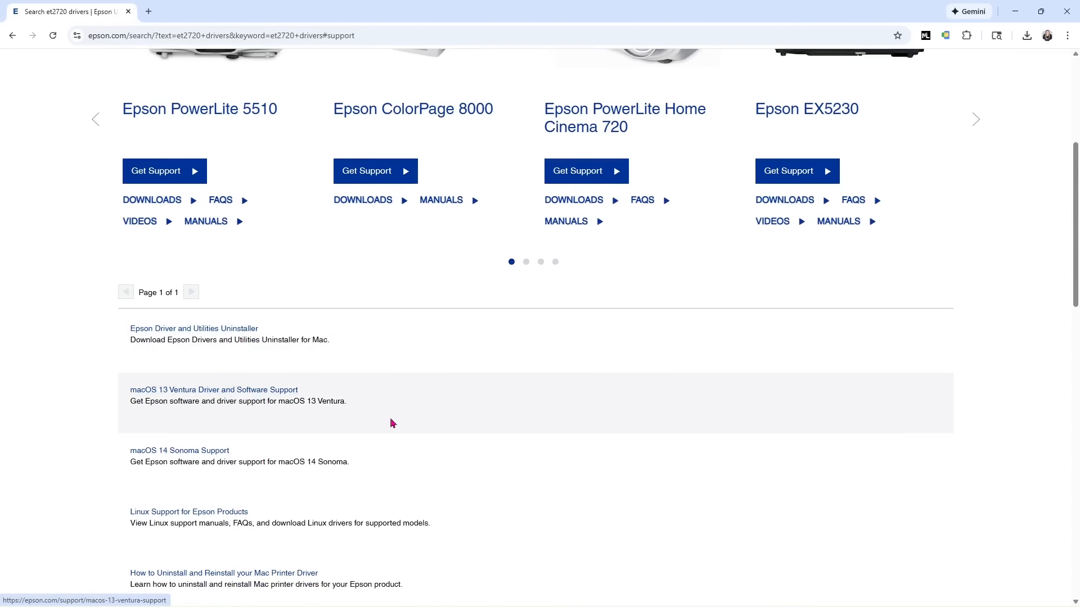
scroll(545, 445, down, 2)
scroll(551, 428, up, 4)
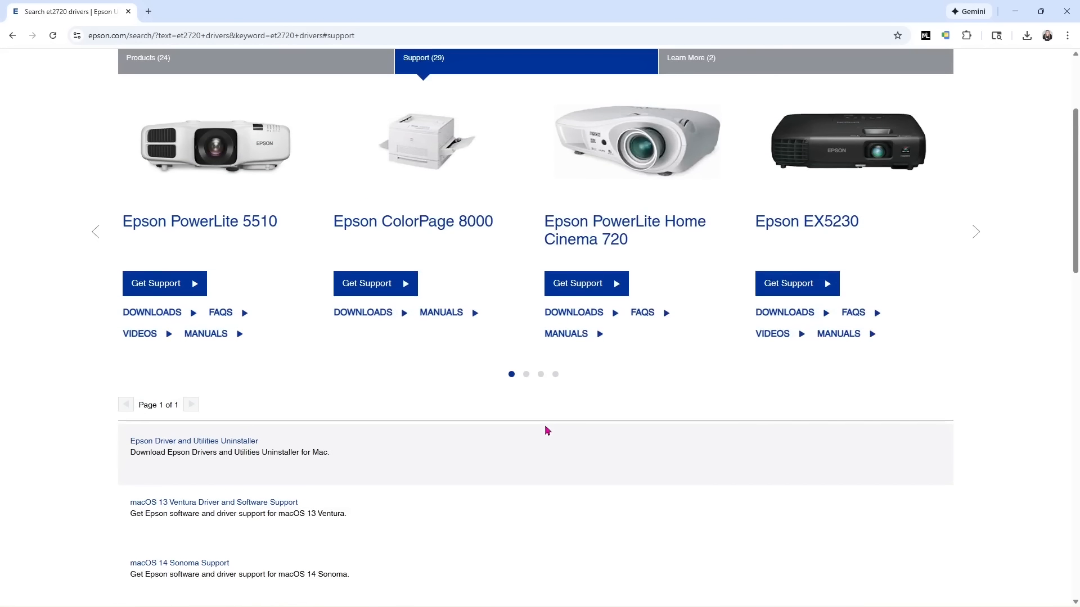
scroll(554, 452, up, 3)
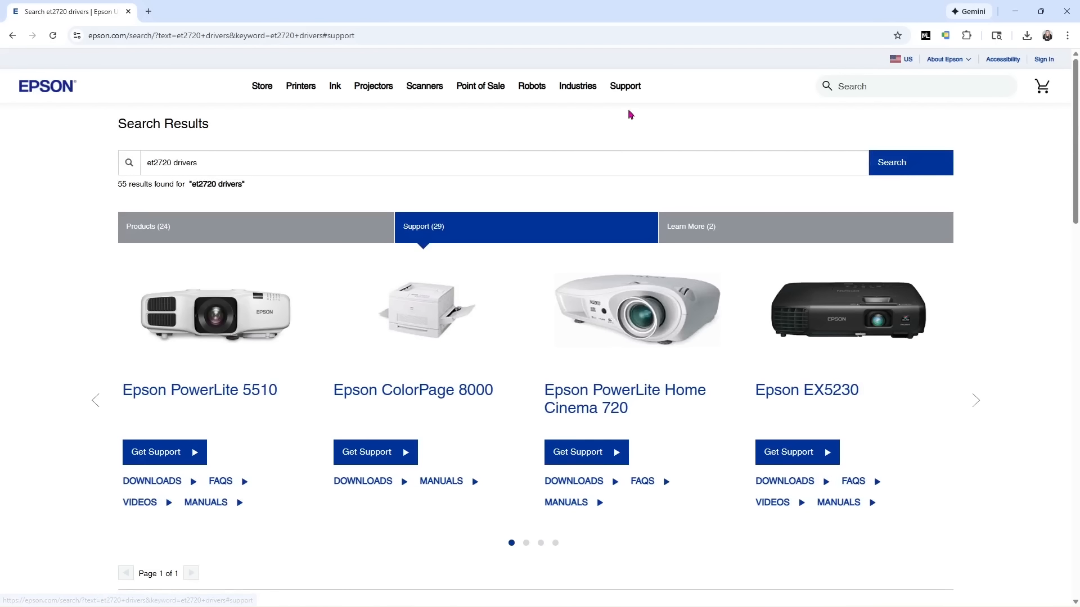
mouse_move(634, 87)
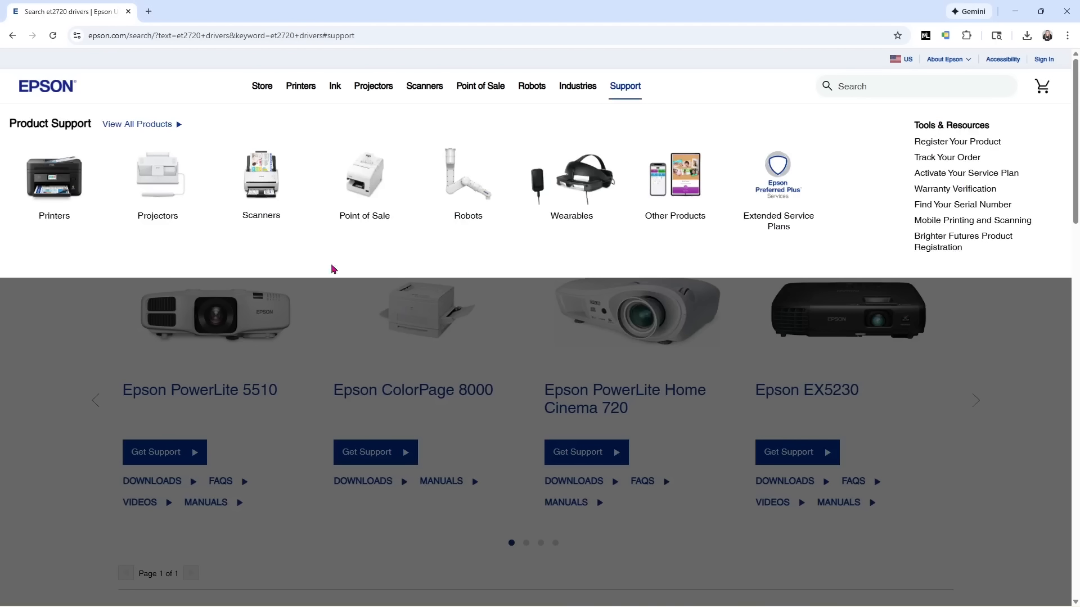
Under Printers, search the product name 'et 2720' and open the Epson ET-2720 support page.
click(56, 184)
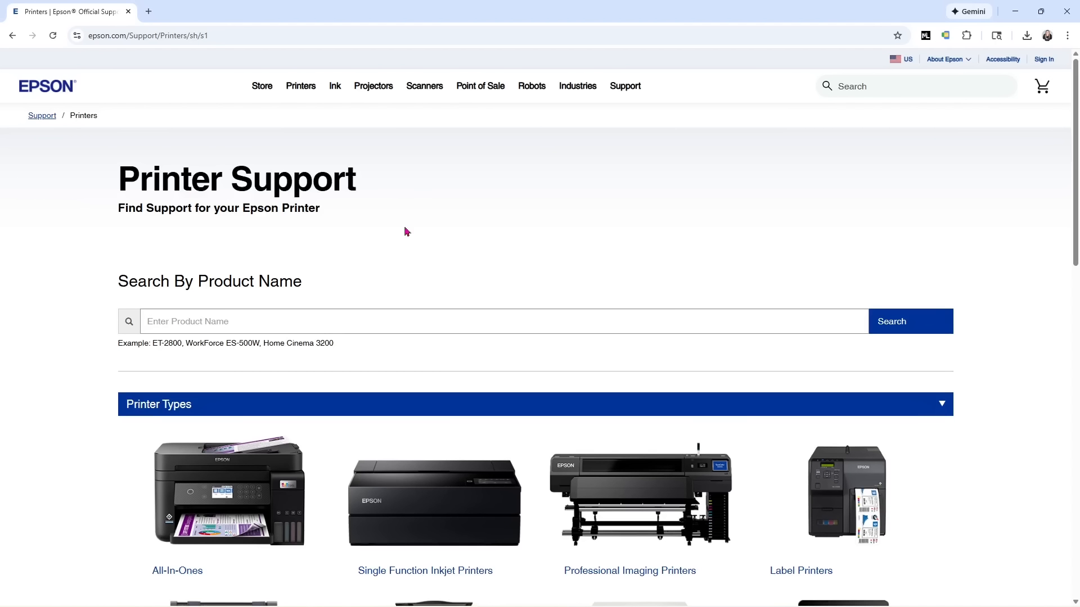
click(304, 317)
text(et 2)
text(5)
key(BackSpace)
text(7020)
key(BackSpace)
key(BackSpace)
key(BackSpace)
text(20)
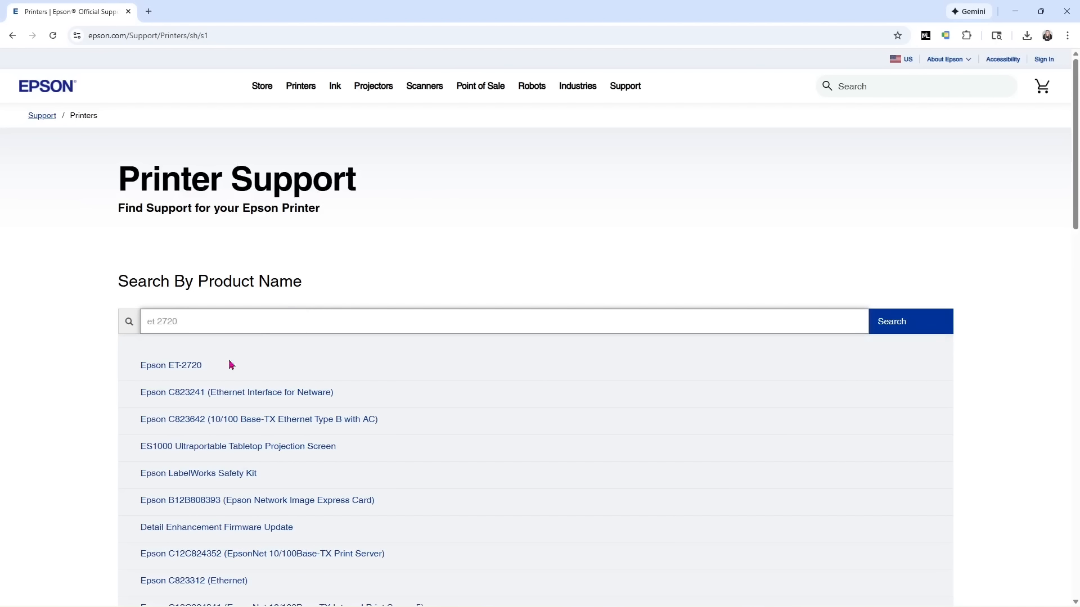
click(181, 366)
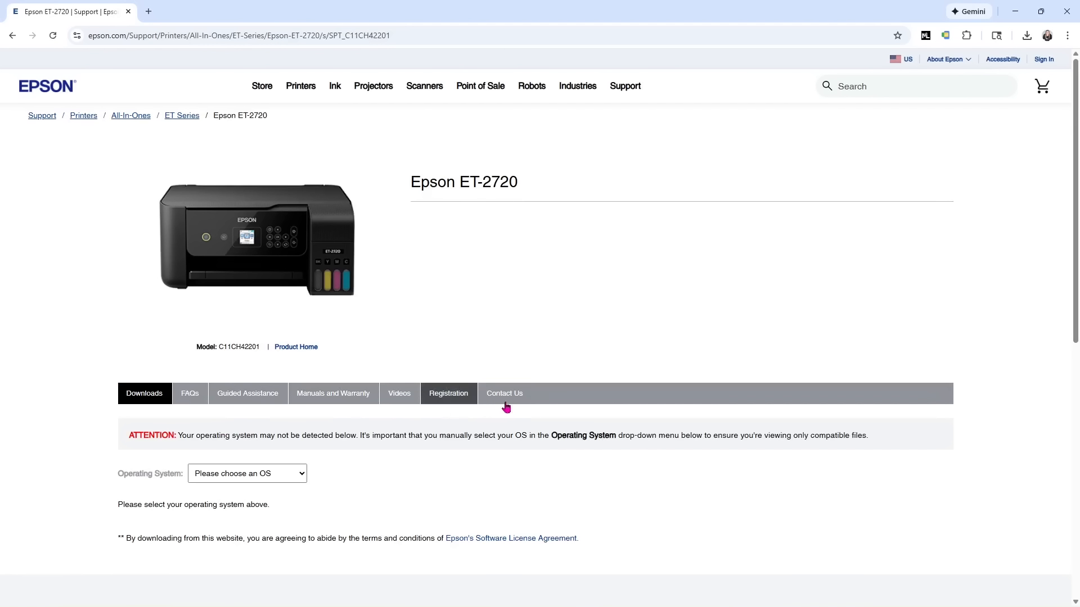
Set the ET-2720 downloads operating system to Windows 11.
scroll(340, 435, down, 1)
scroll(151, 415, down, 2)
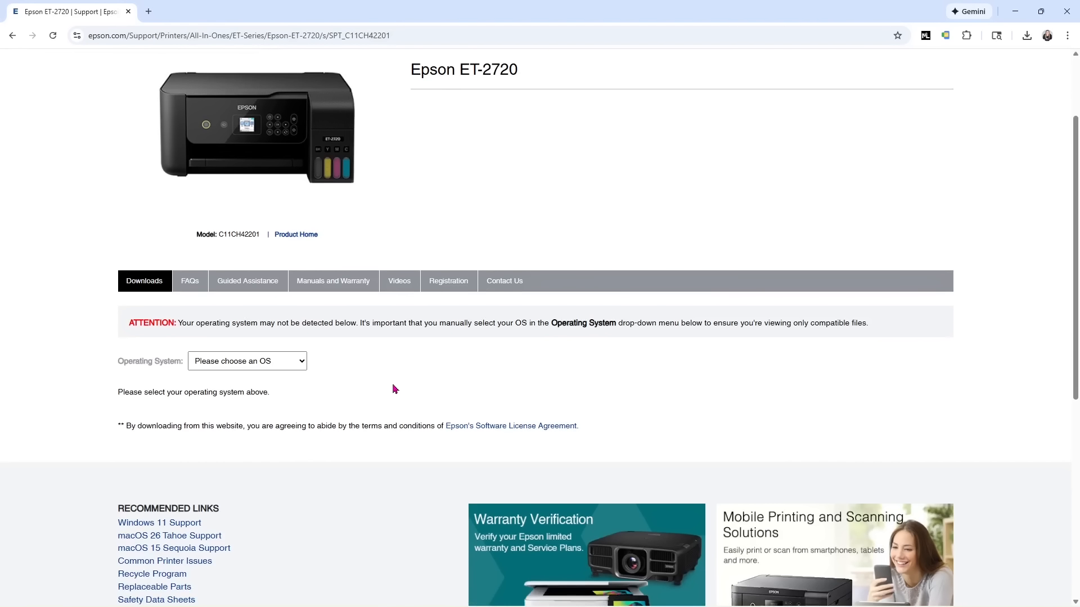
click(294, 361)
click(263, 112)
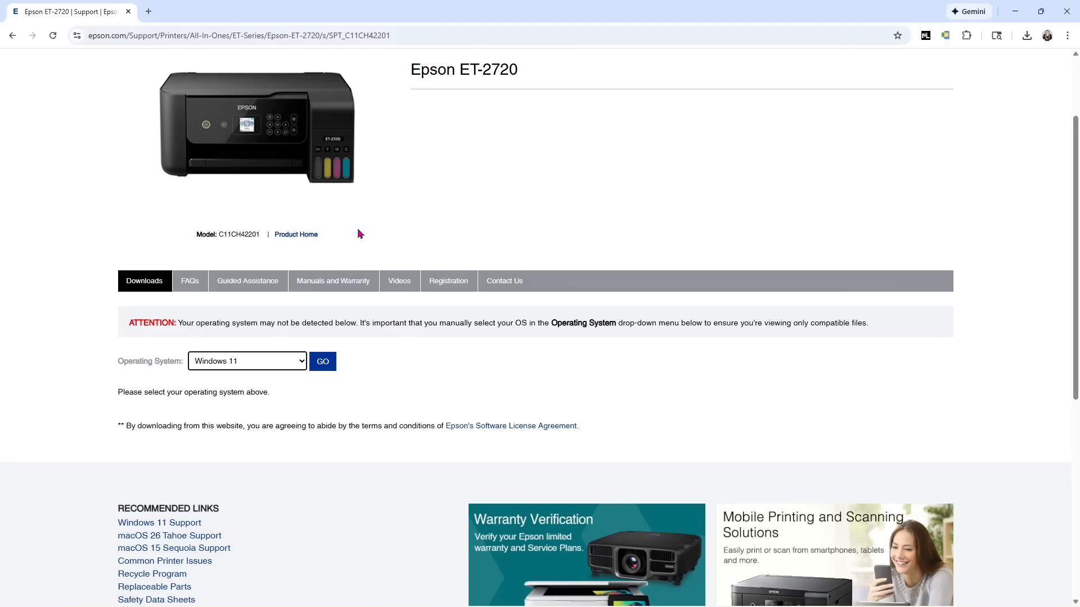
scroll(363, 367, down, 1)
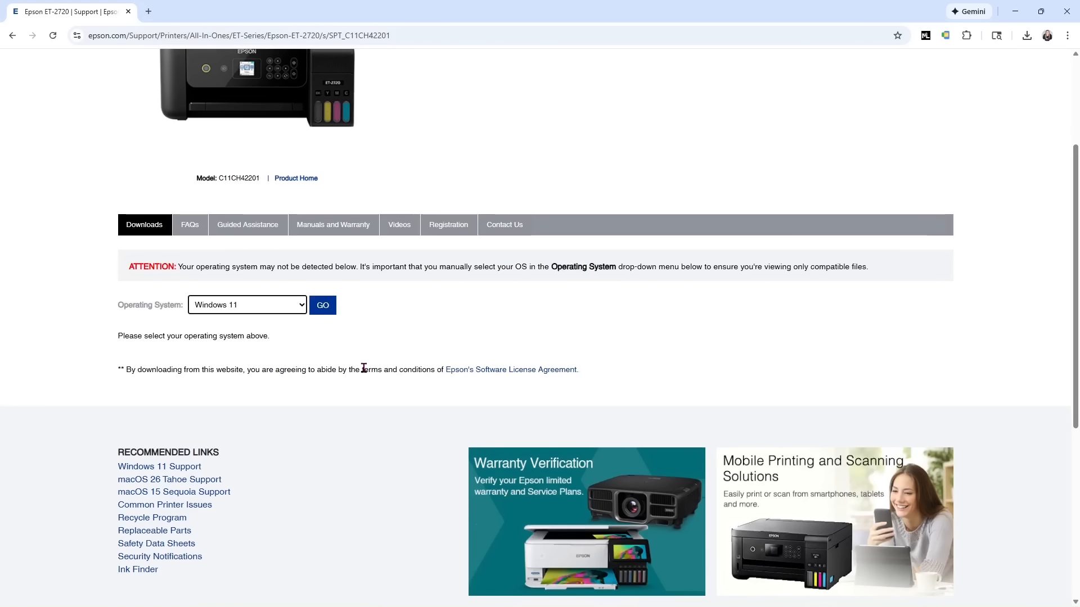
scroll(613, 321, up, 1)
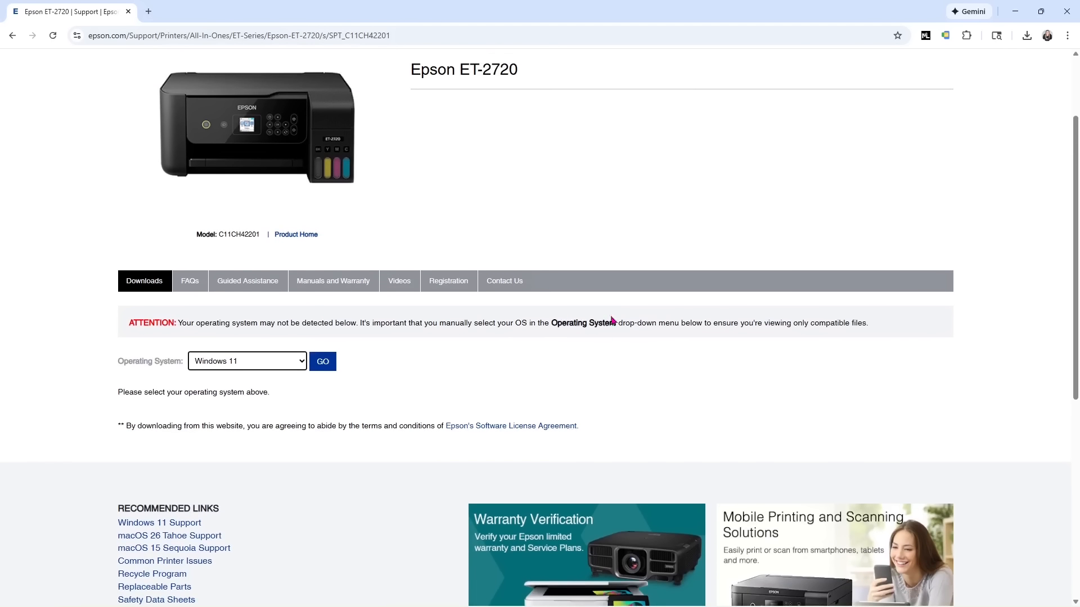
scroll(612, 321, up, 2)
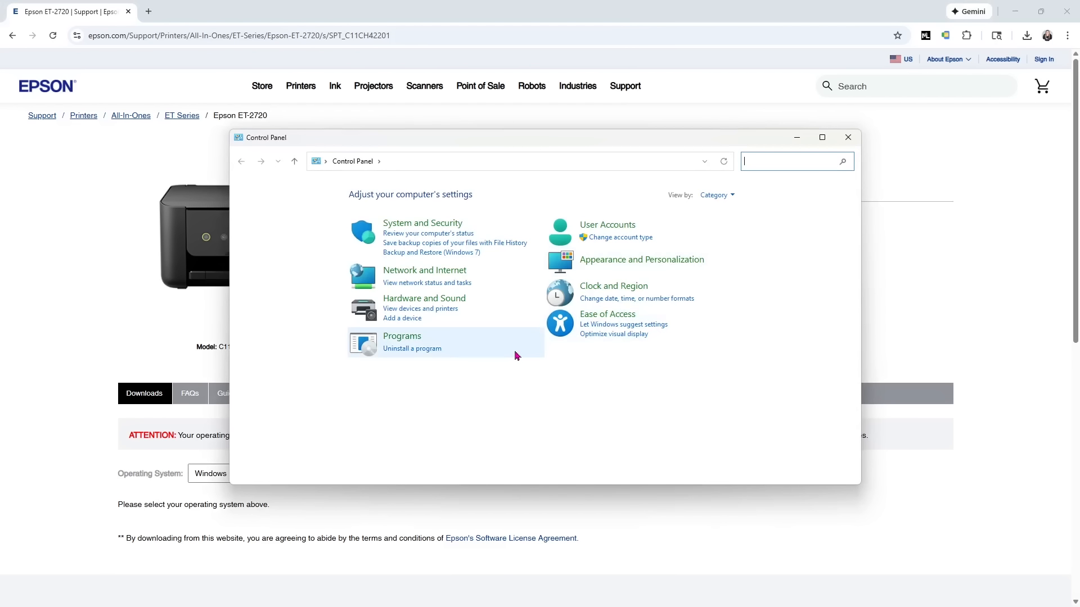
Go from Control Panel's devices and printers to Printers & scanners and open ET-2720 Series(Network).
click(448, 310)
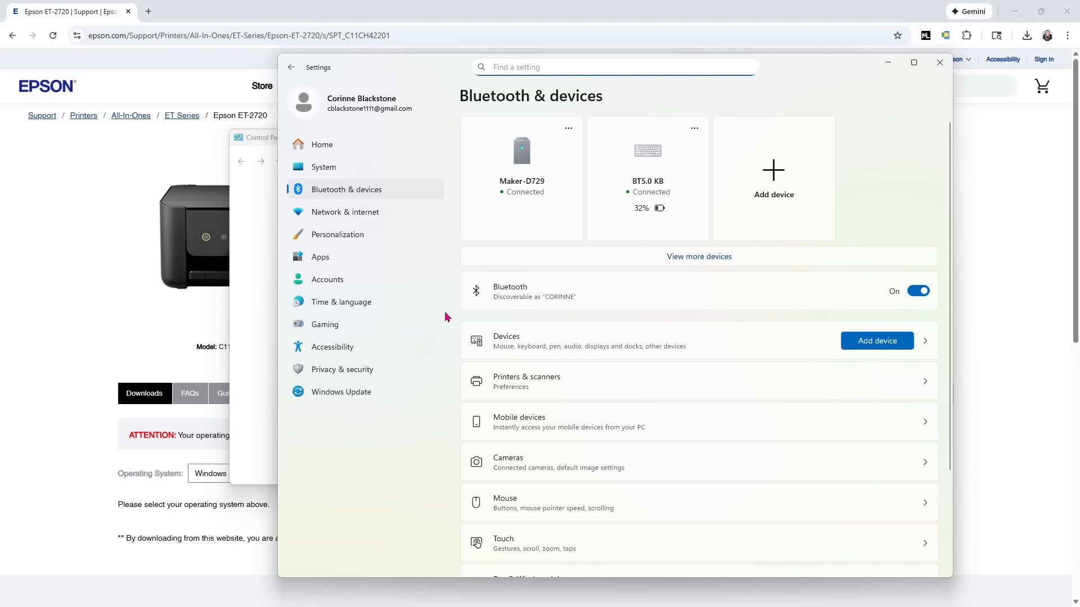
click(587, 376)
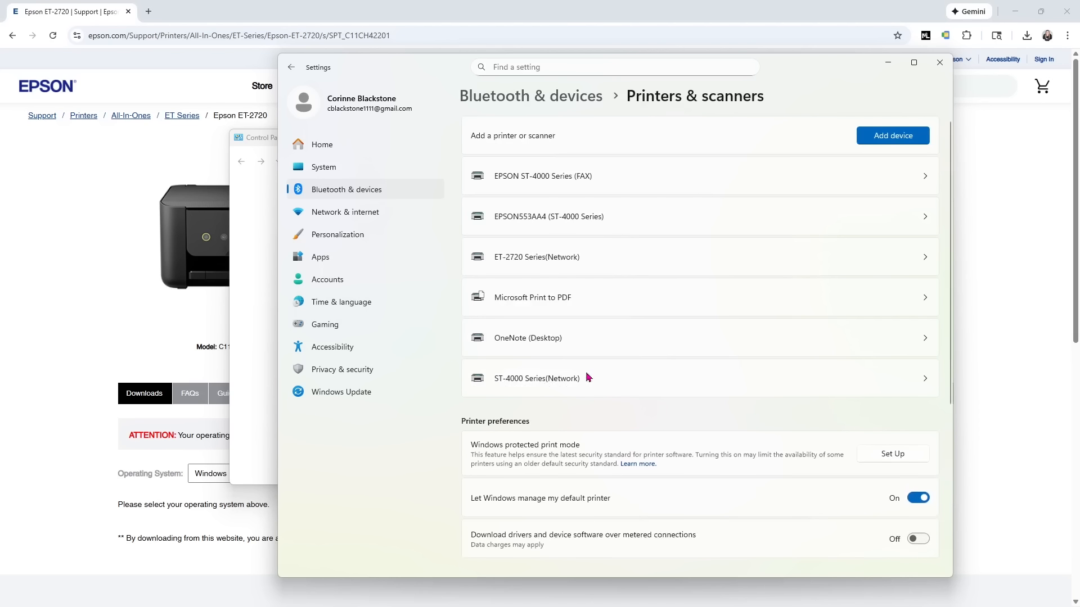
click(525, 264)
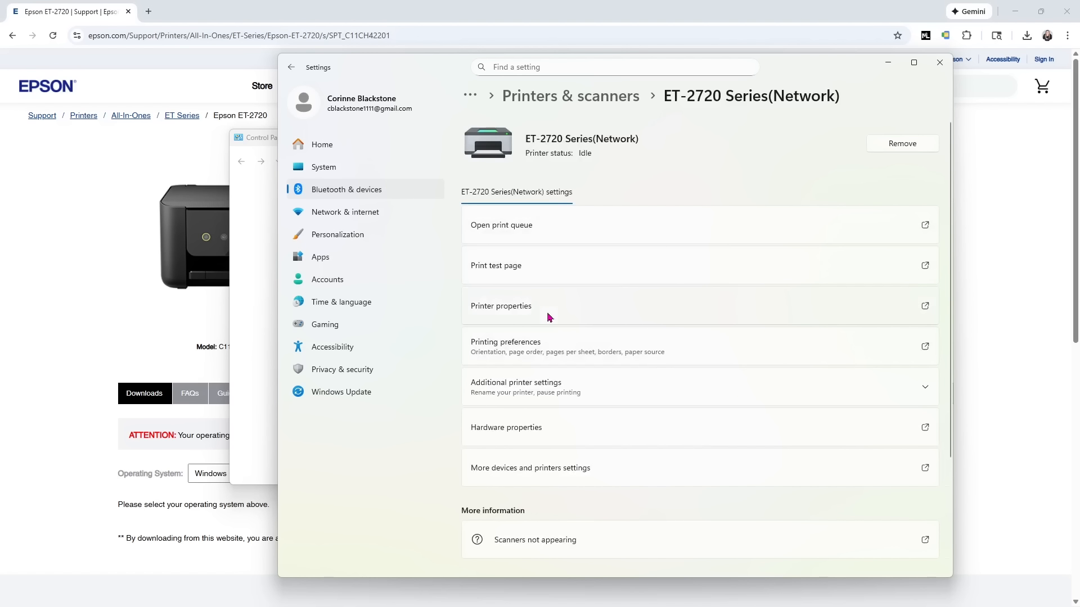
Check the ET-2720 printing preferences' Main tab, cancel without changes, and print a test page.
click(564, 354)
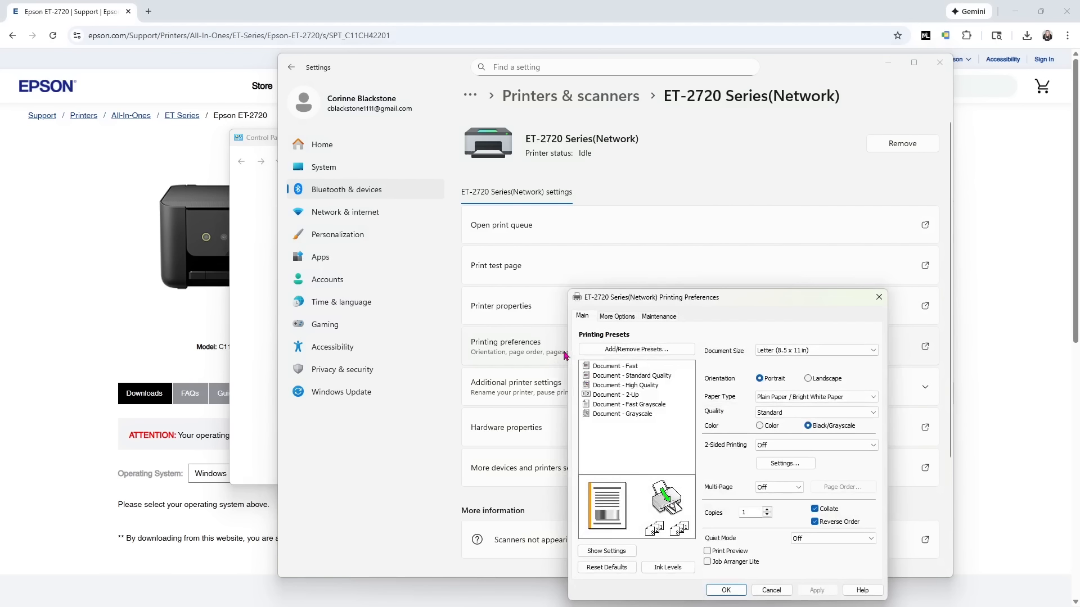
drag(796, 308, 732, 199)
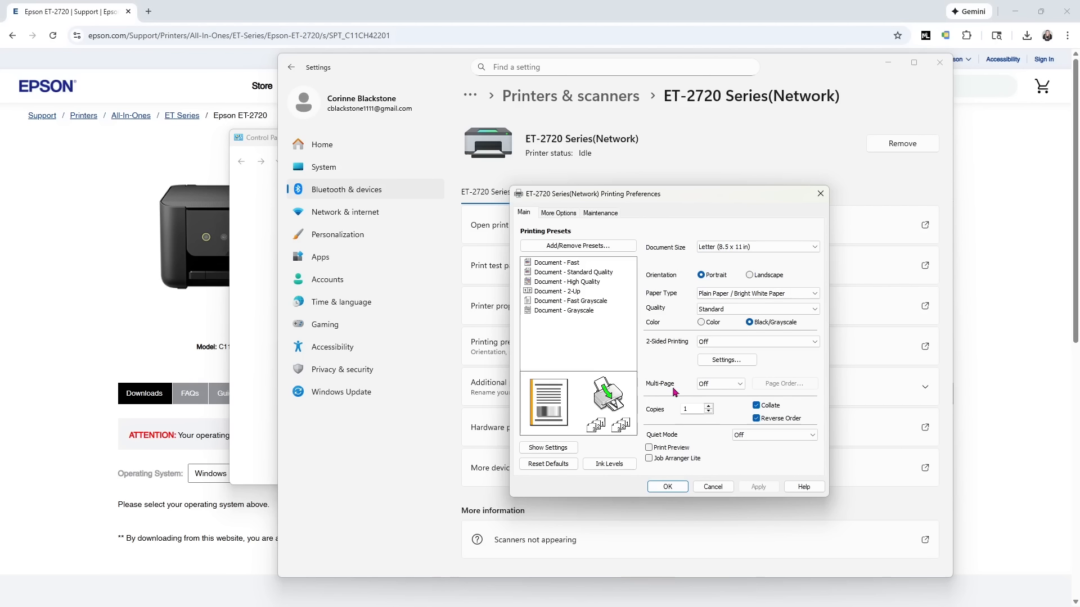
click(711, 487)
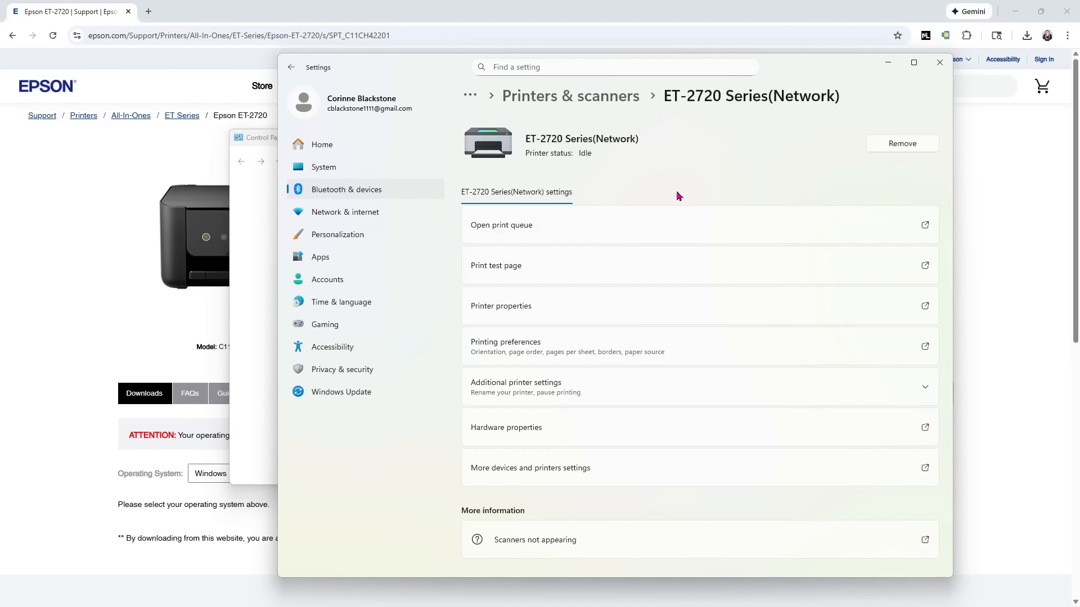
click(582, 267)
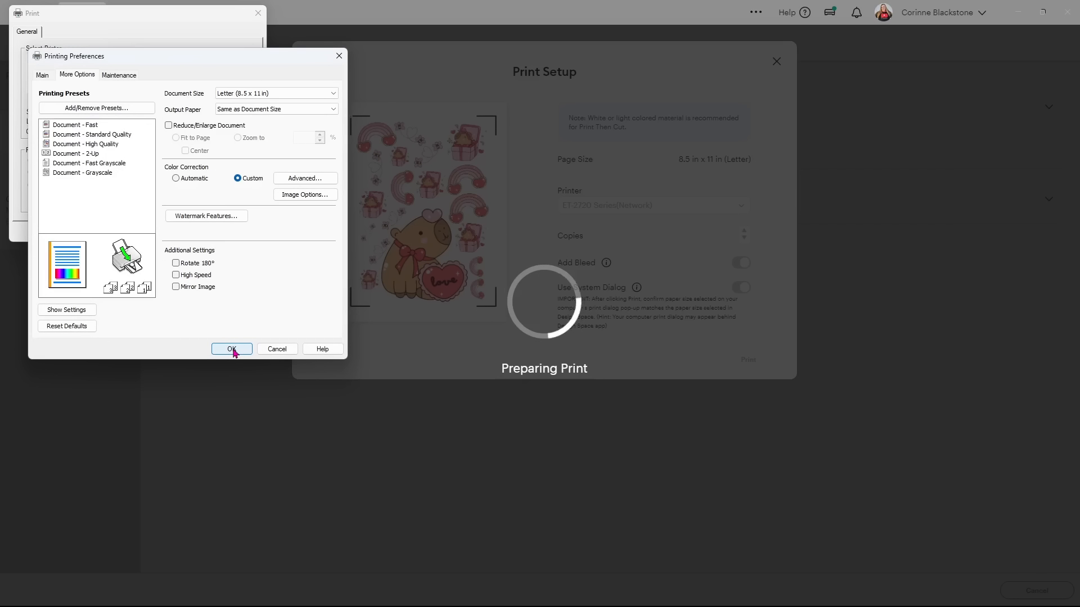
Confirm the Epson printing preferences and print the capybara sticker sheet on the ET-2720.
click(225, 350)
click(195, 231)
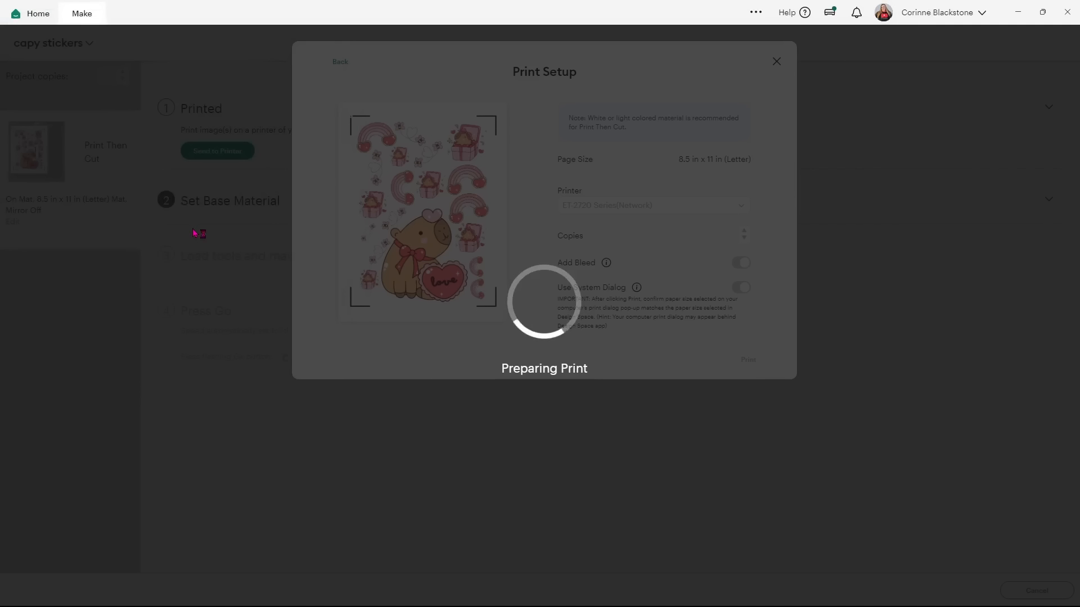